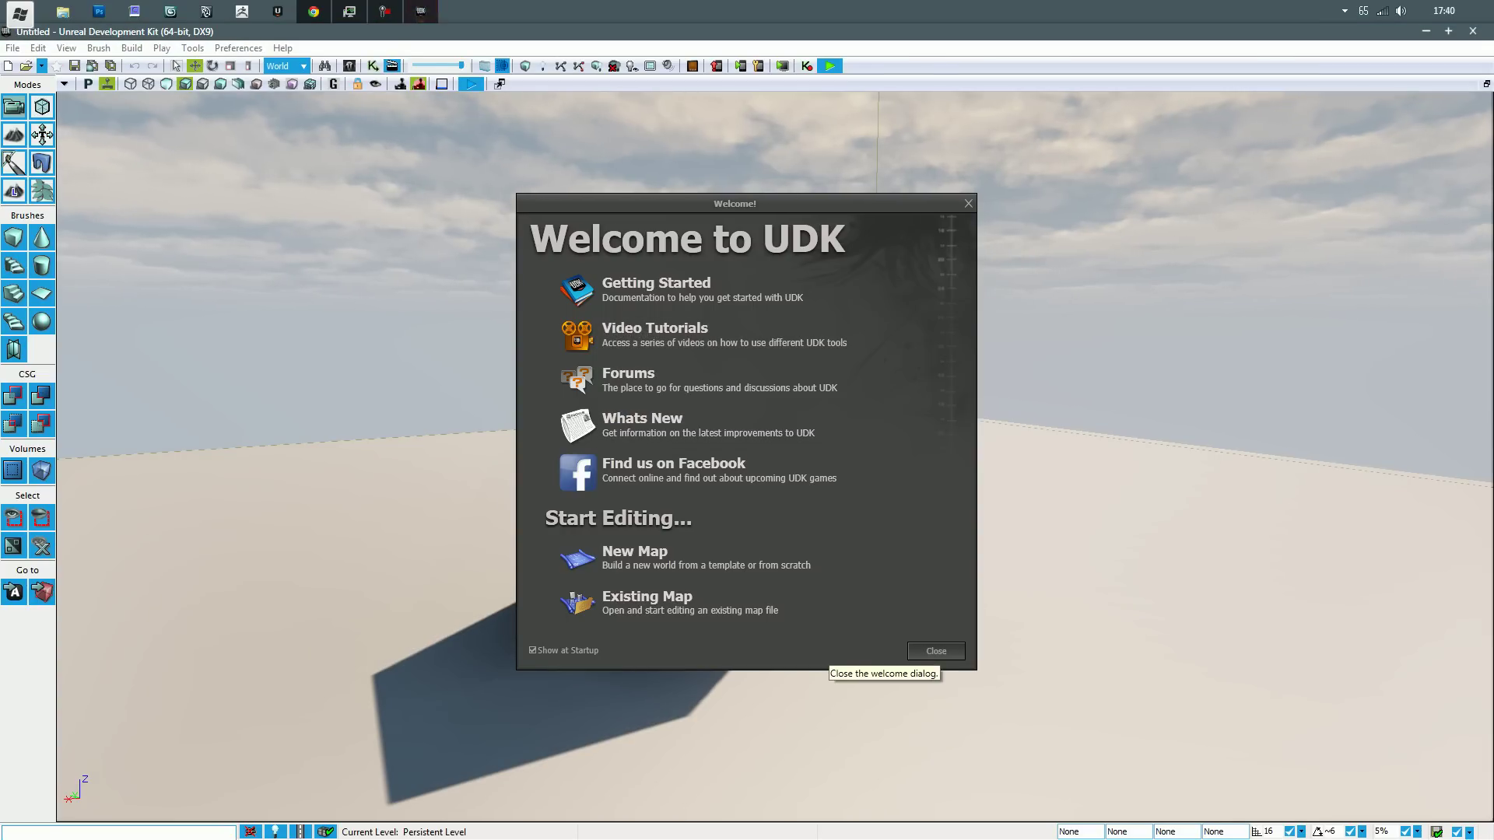
Dismiss the welcome dialog and open the recent map TEST_Grass.
click(936, 651)
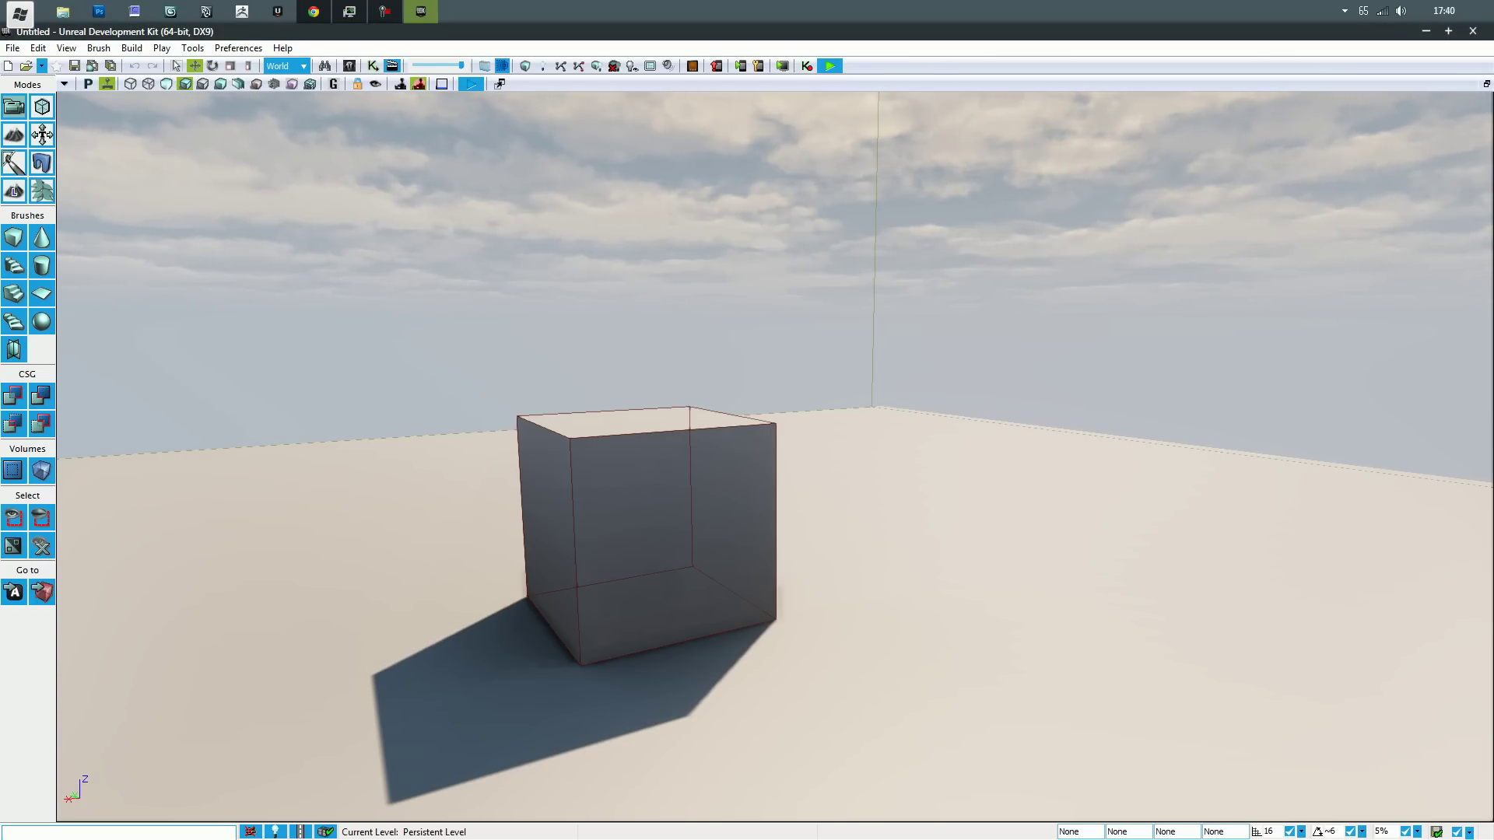
click(13, 48)
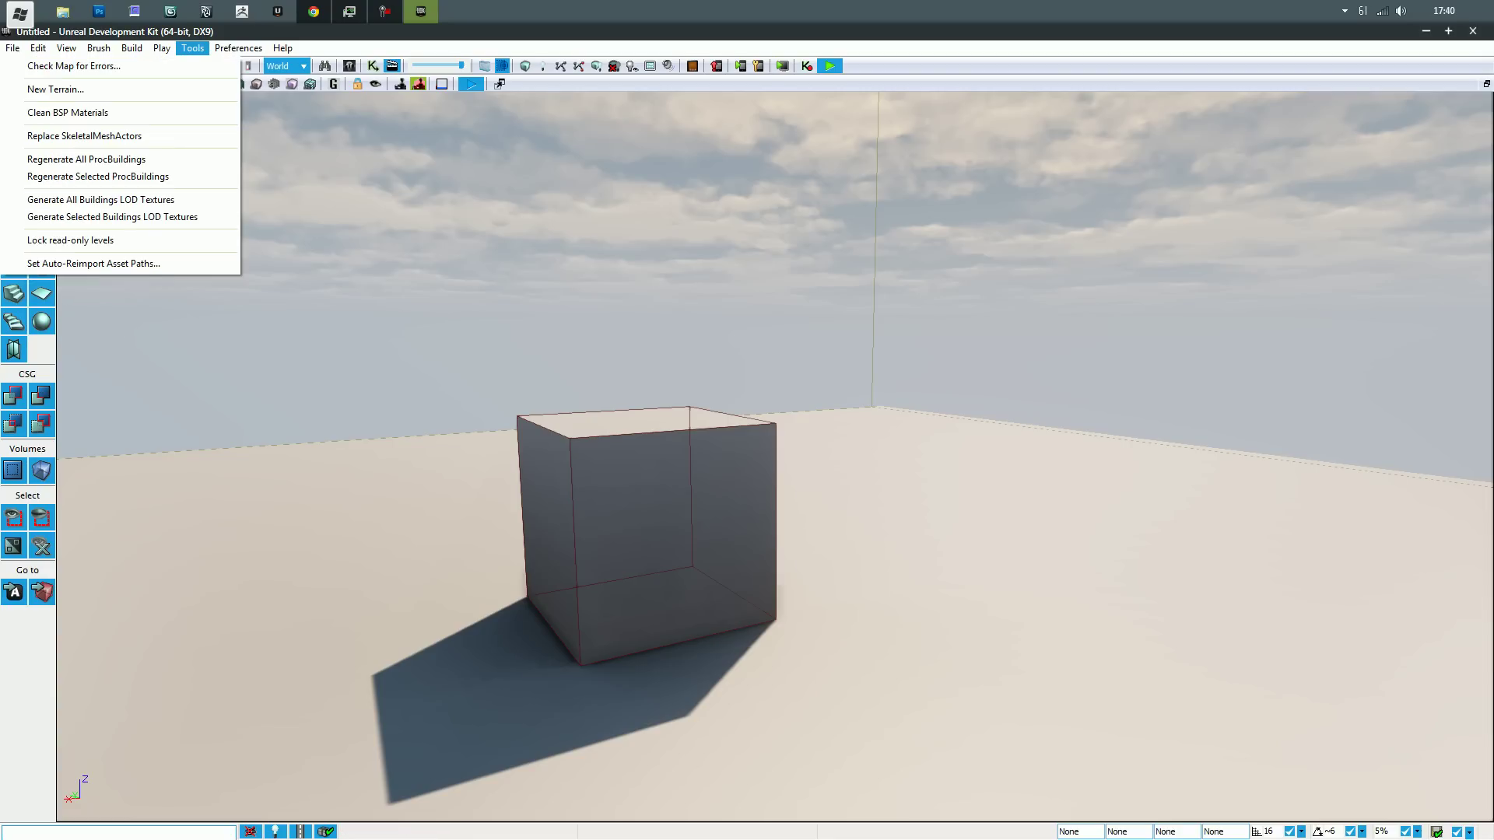
mouse_move(77, 296)
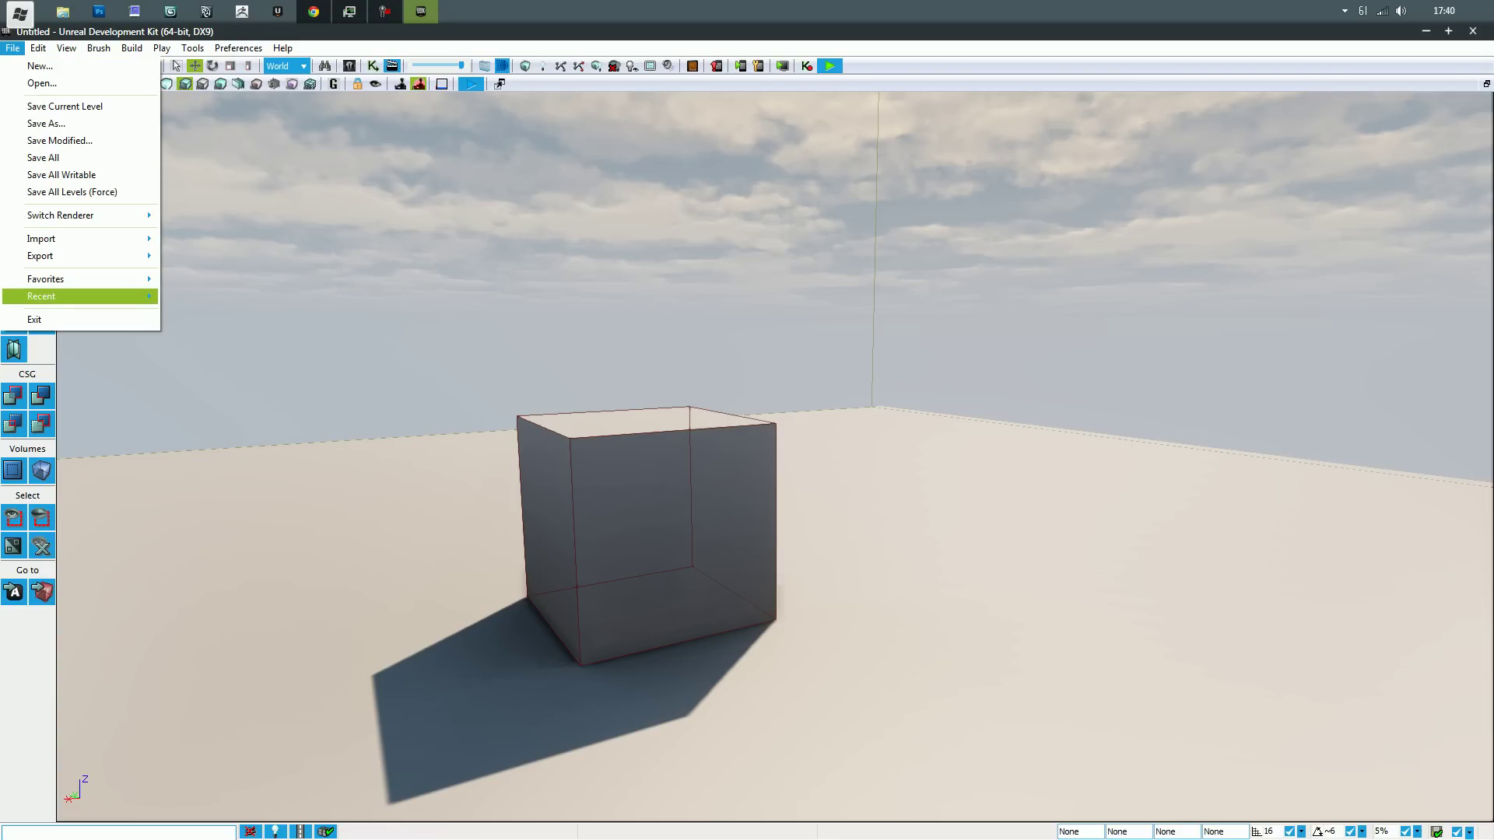
key(Return)
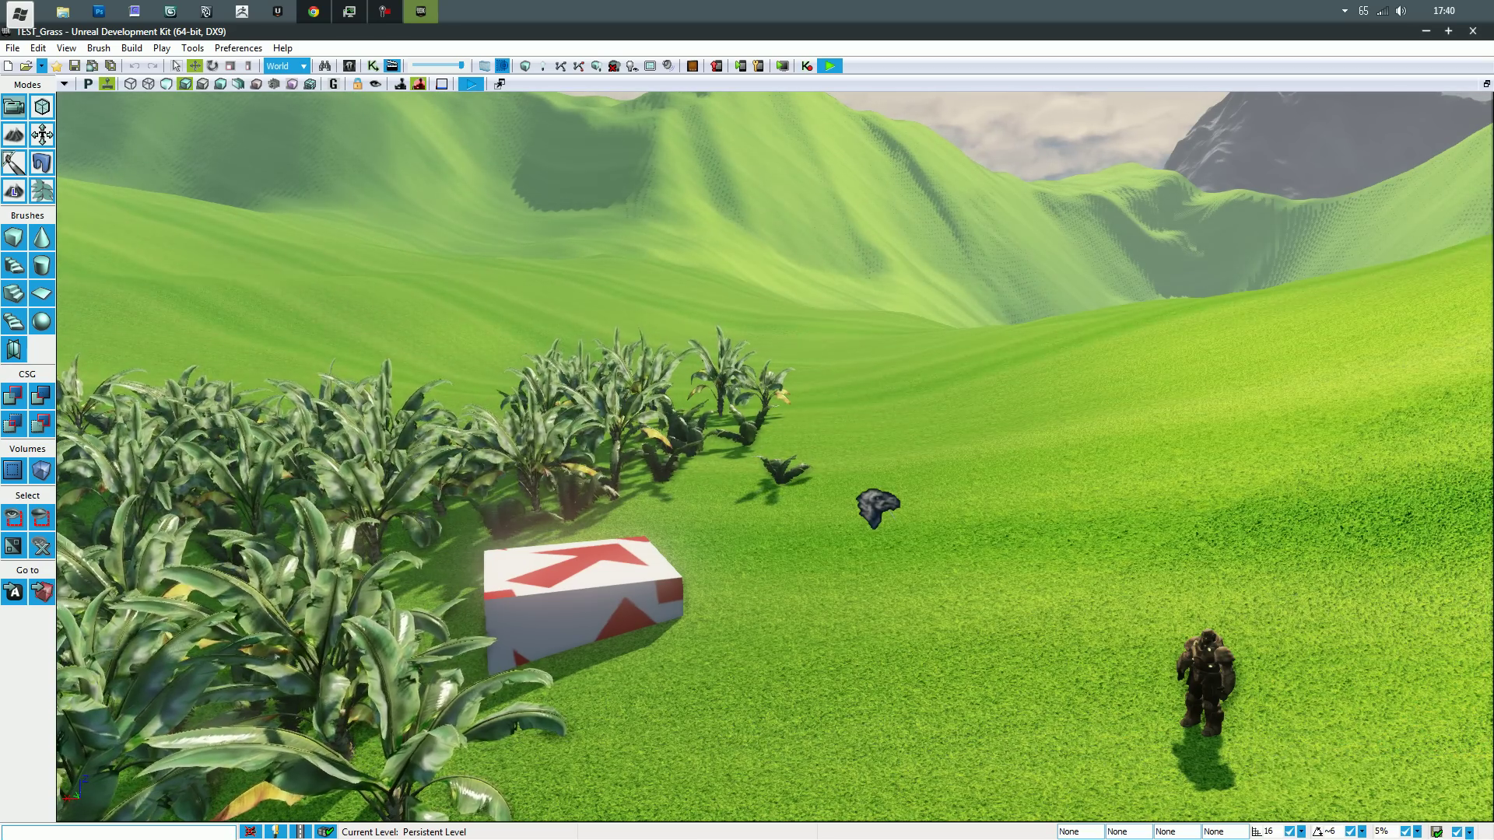
Rotate the directional wind source about its vertical axis so the wind blows across the terrain in a different direction.
right_drag(732, 642, 761, 685)
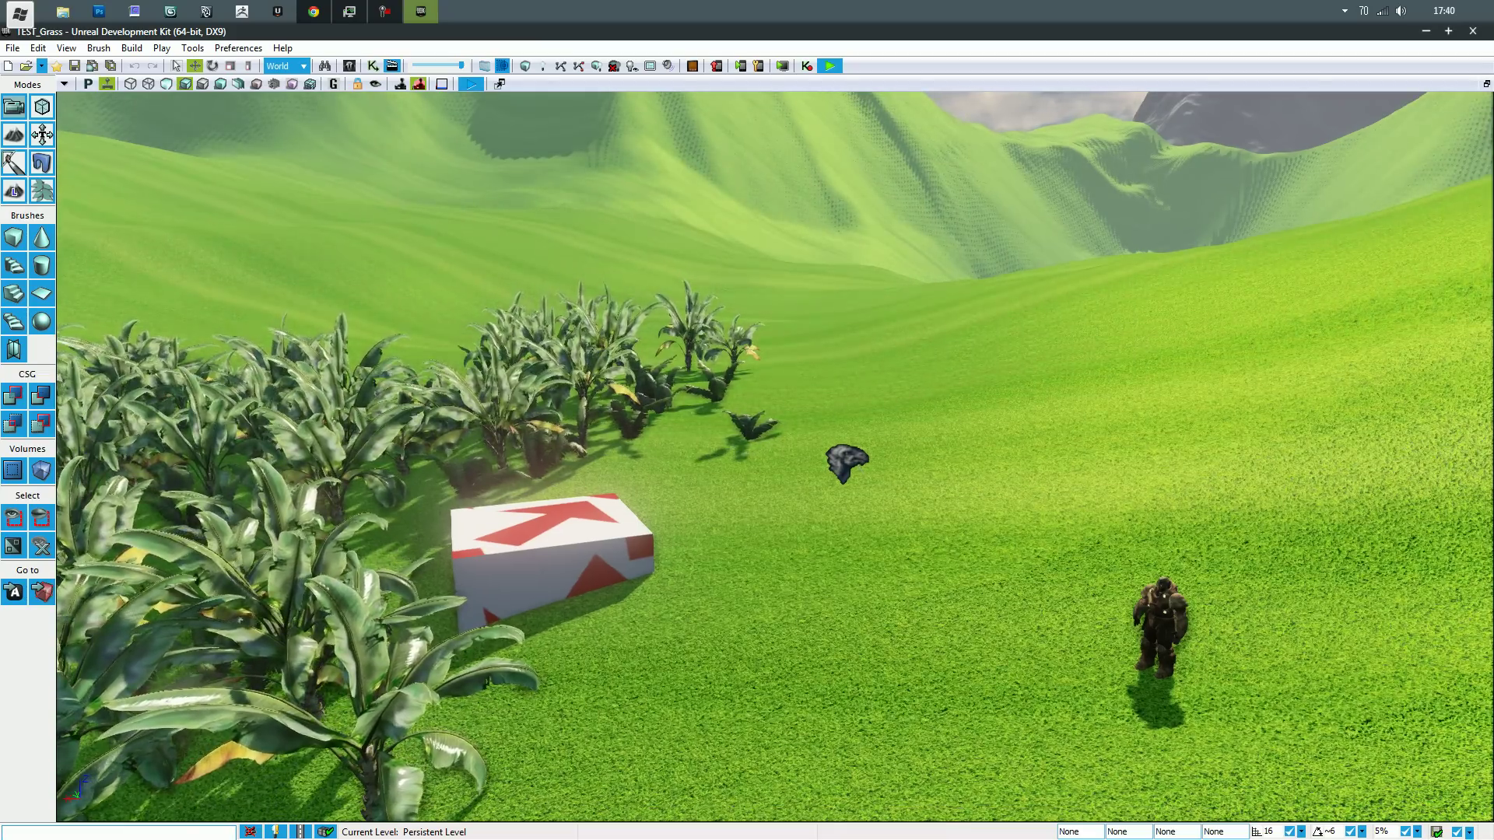
right_drag(762, 482, 617, 529)
right_drag(544, 482, 678, 437)
right_drag(774, 457, 741, 472)
key(w)
key(s)
right_drag(638, 397, 661, 394)
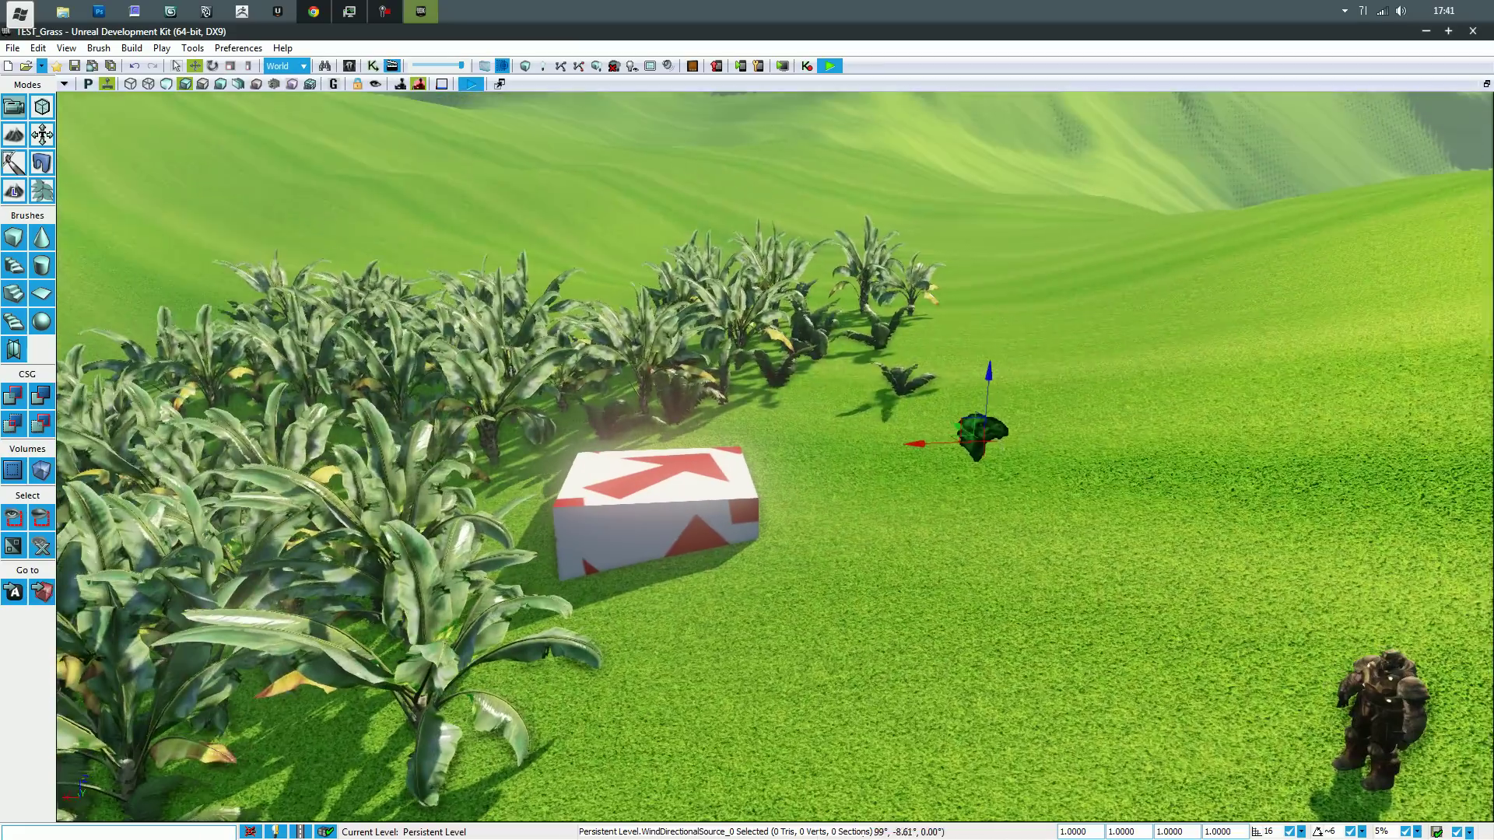
key(space)
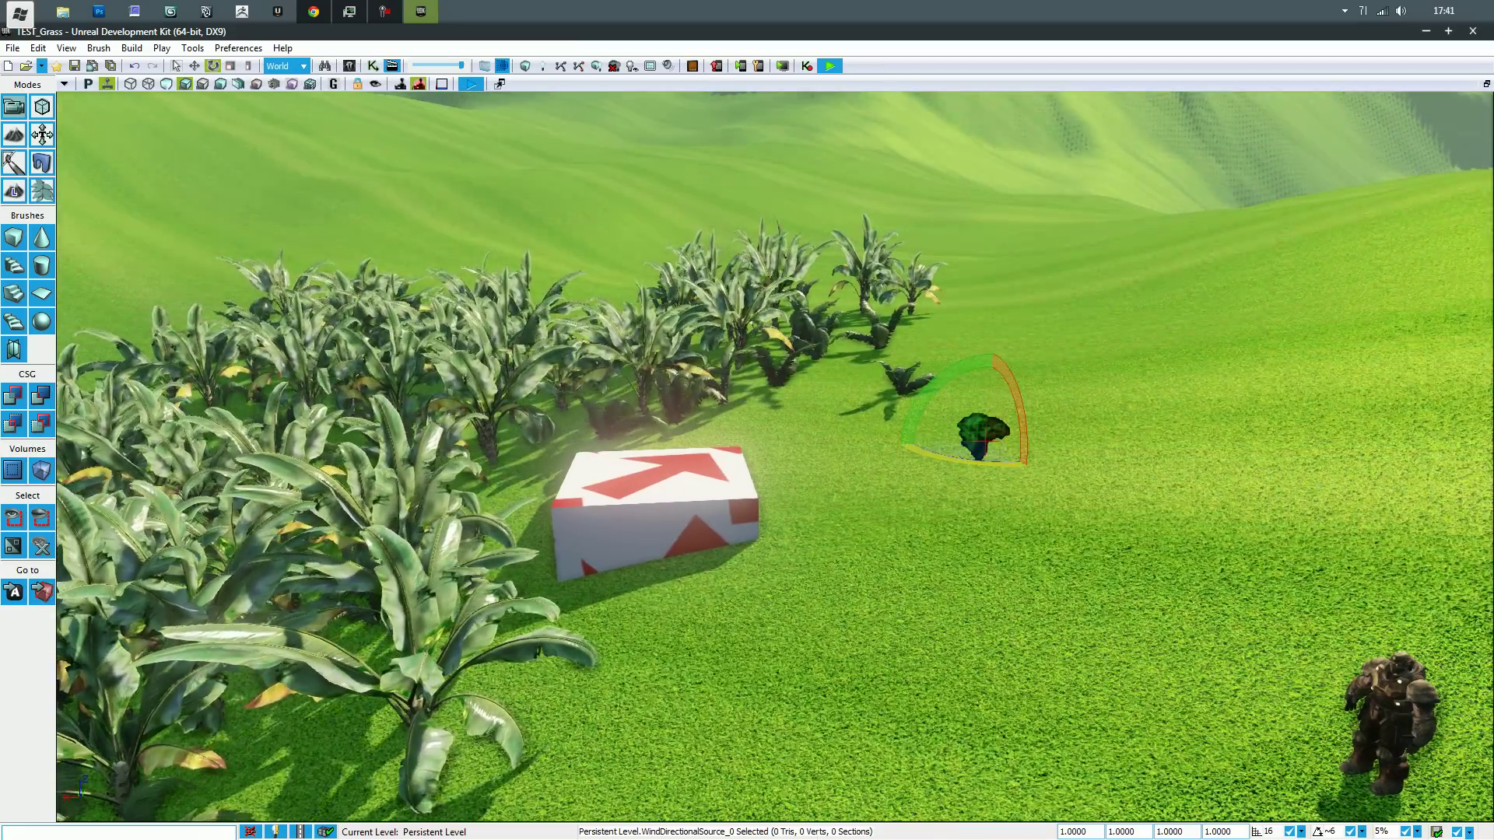
drag(964, 462, 1093, 461)
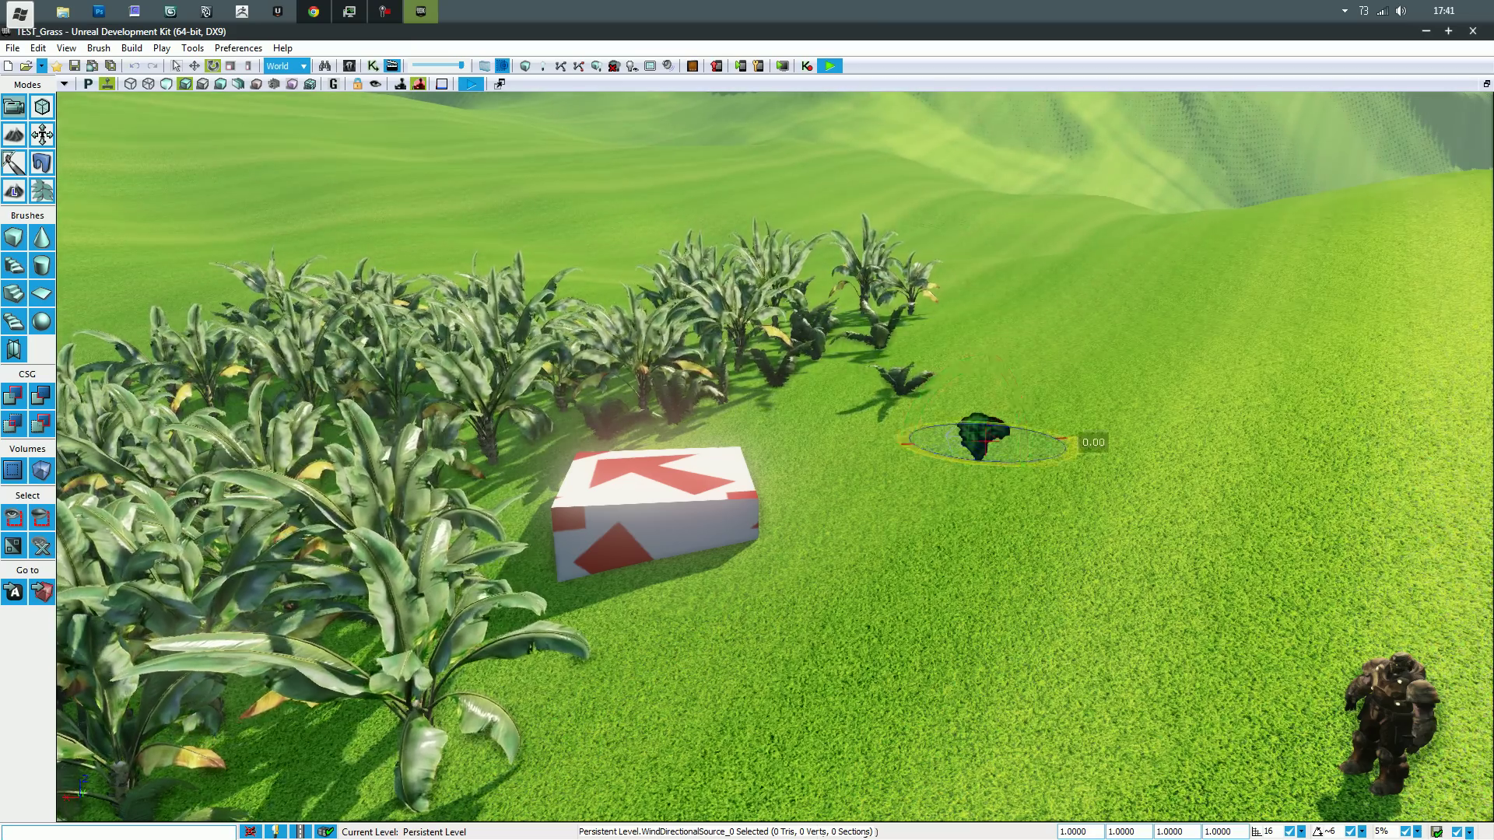
drag(1072, 443, 988, 476)
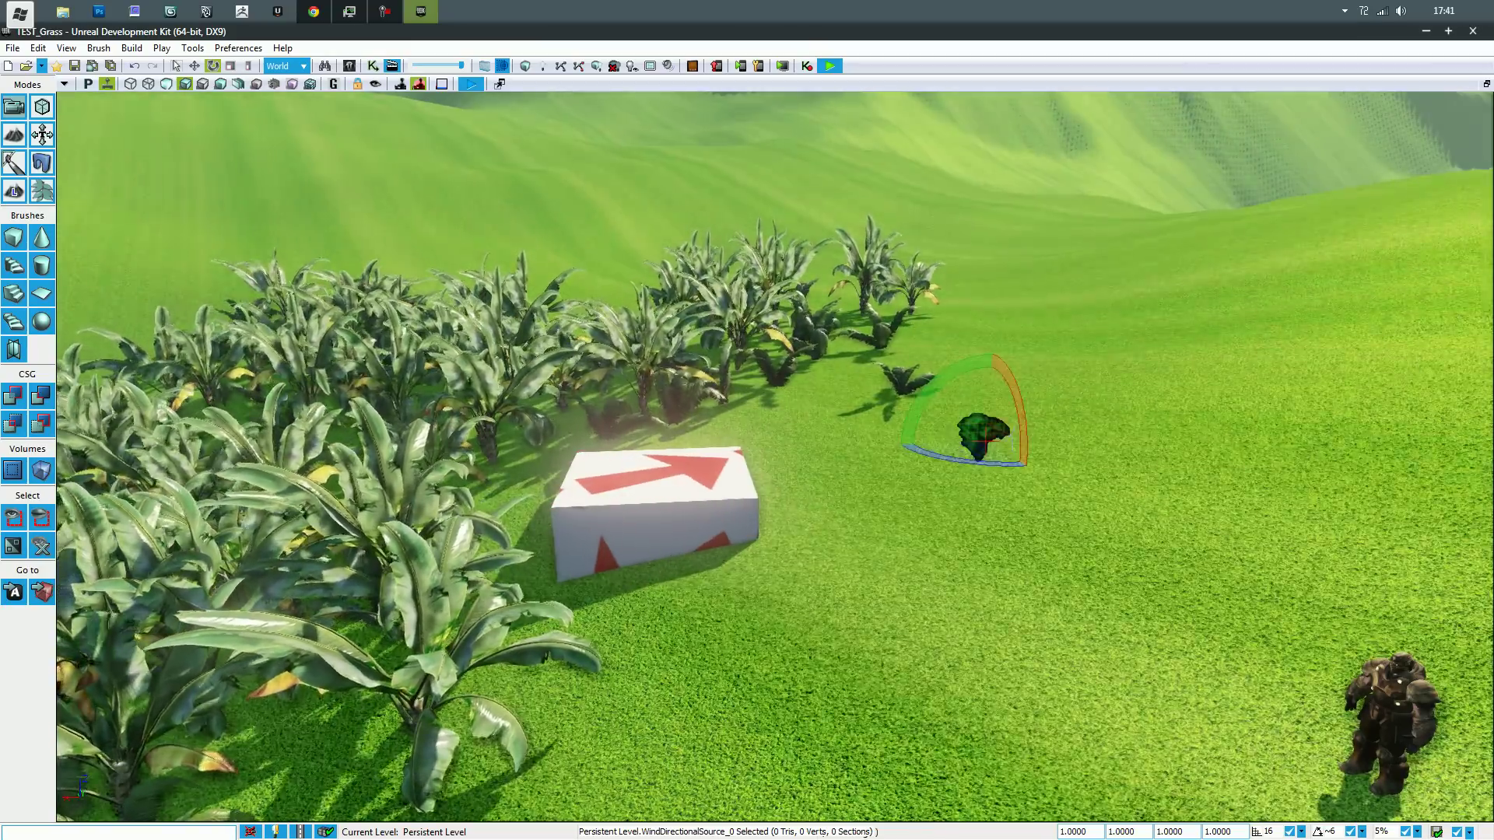
Open the directional wind source's properties and set its Speed to 2.
right_drag(988, 476, 1067, 495)
key(F4)
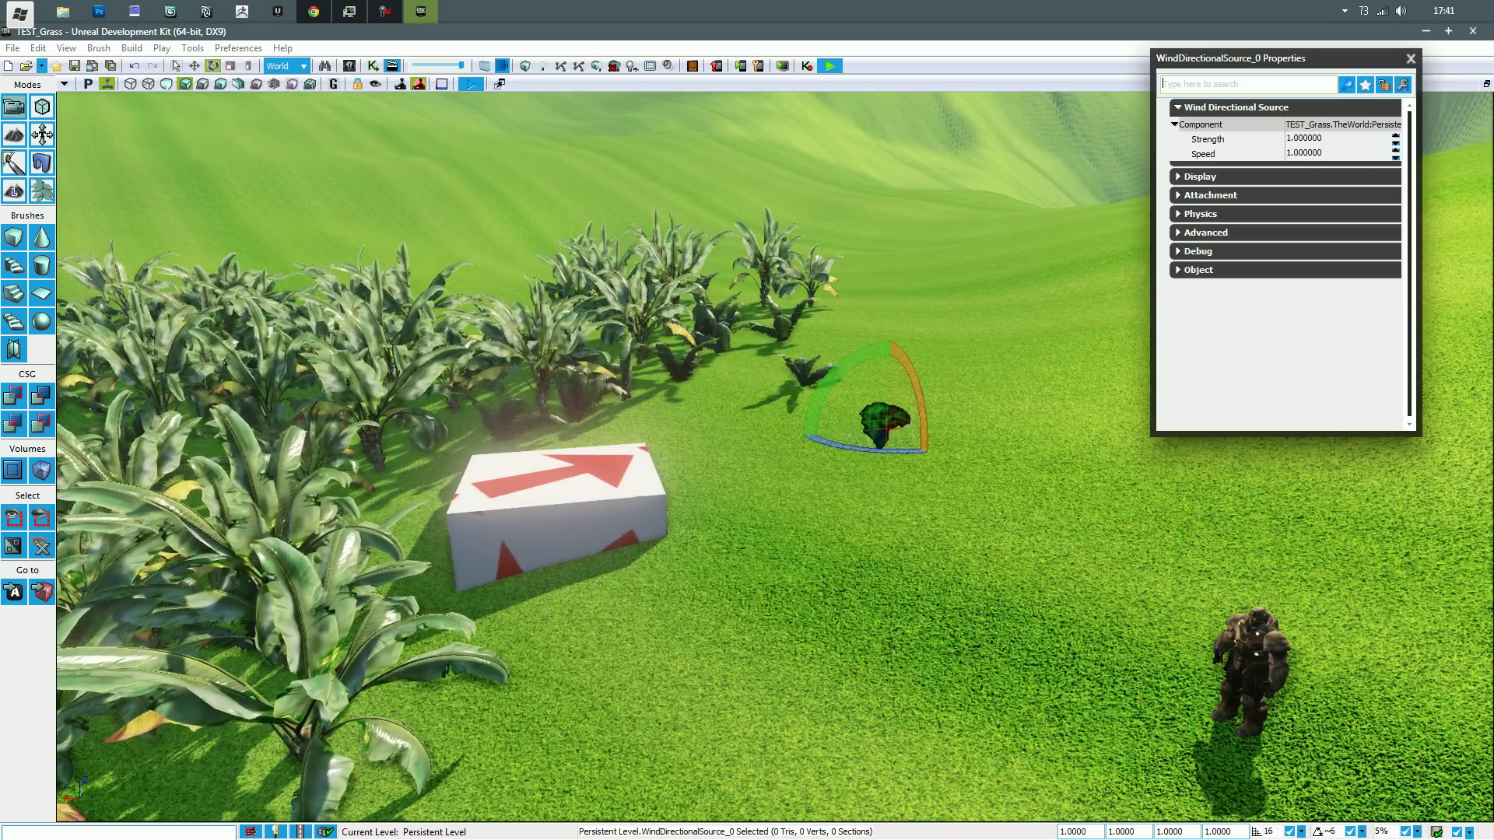
click(1317, 153)
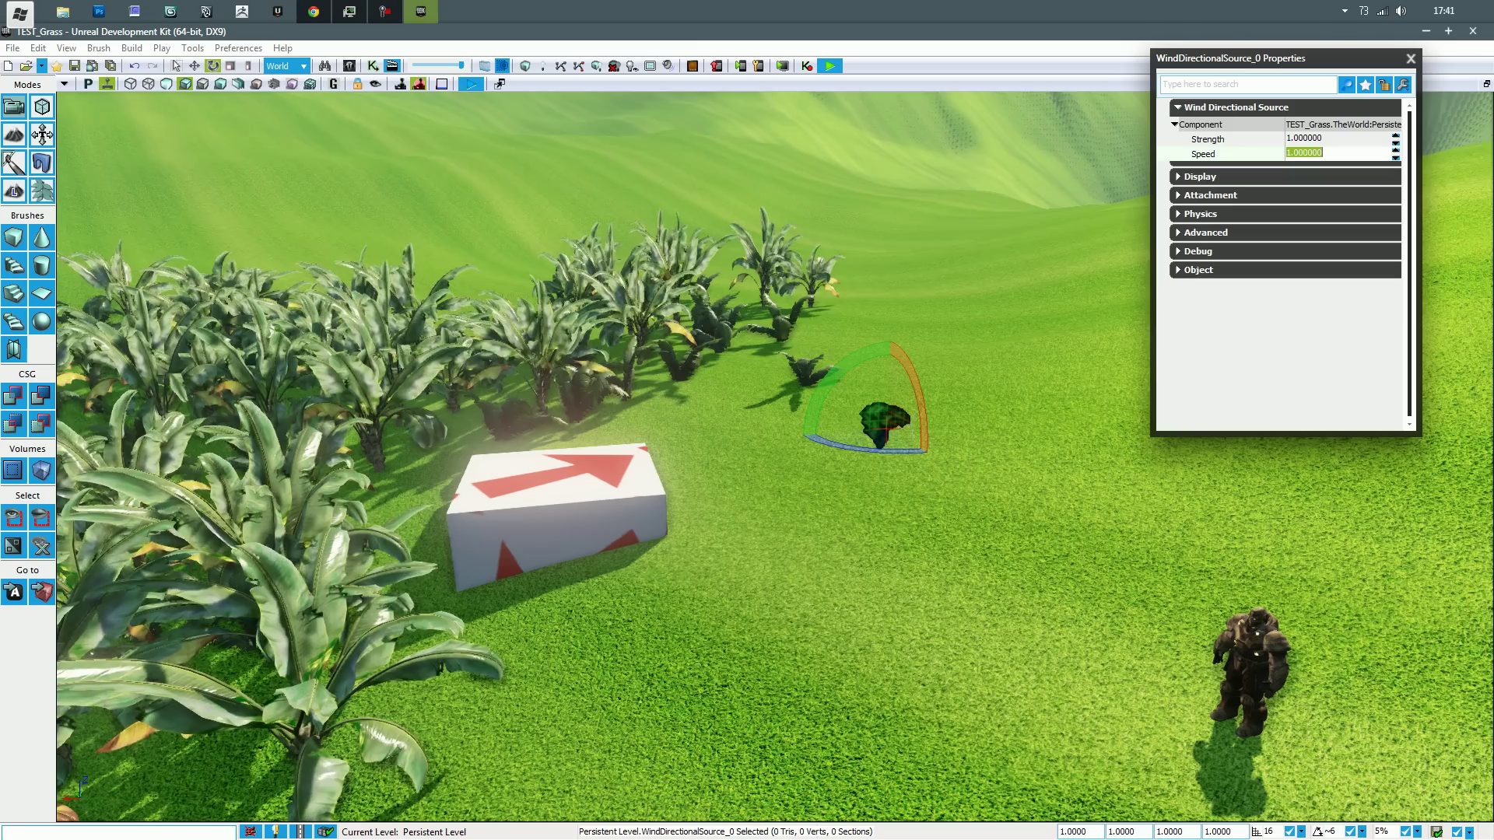
text(2)
key(Return)
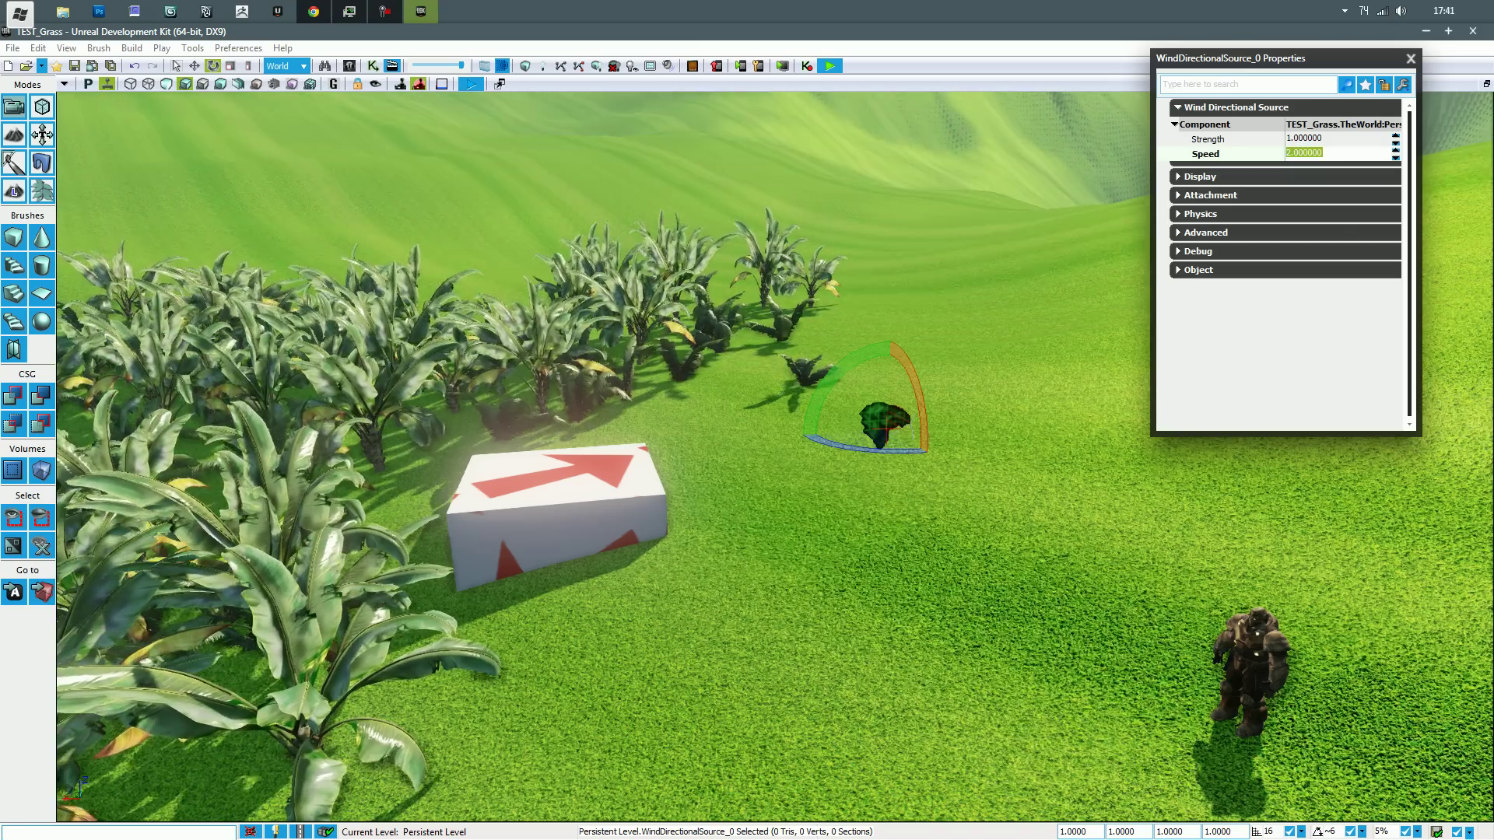
Raise the directional wind source's Speed to 10 and view the effect on the grass terrain.
click(824, 382)
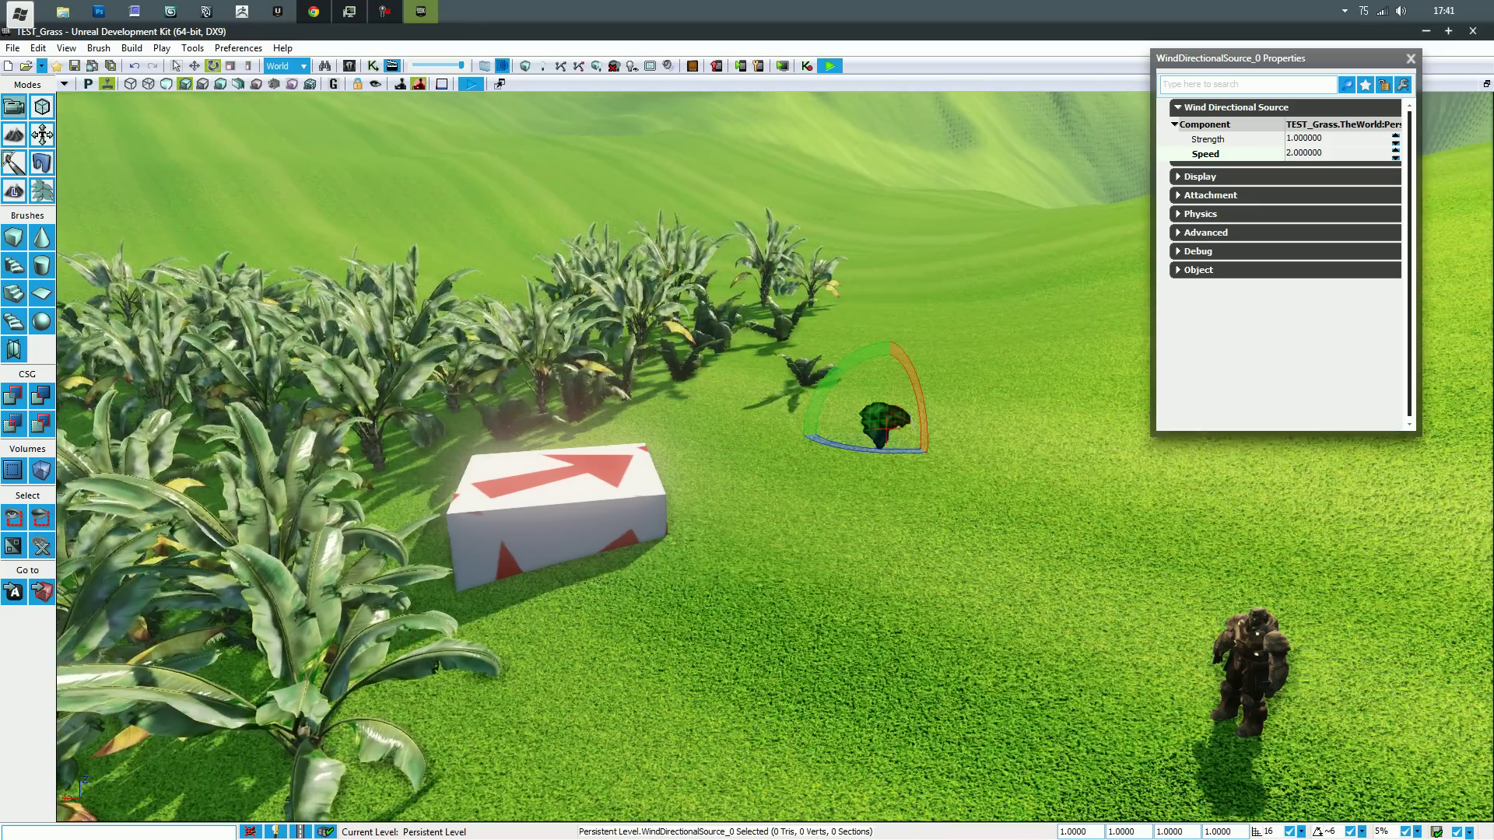
right_drag(824, 381, 934, 365)
drag(1286, 153, 1324, 153)
text(10)
key(Return)
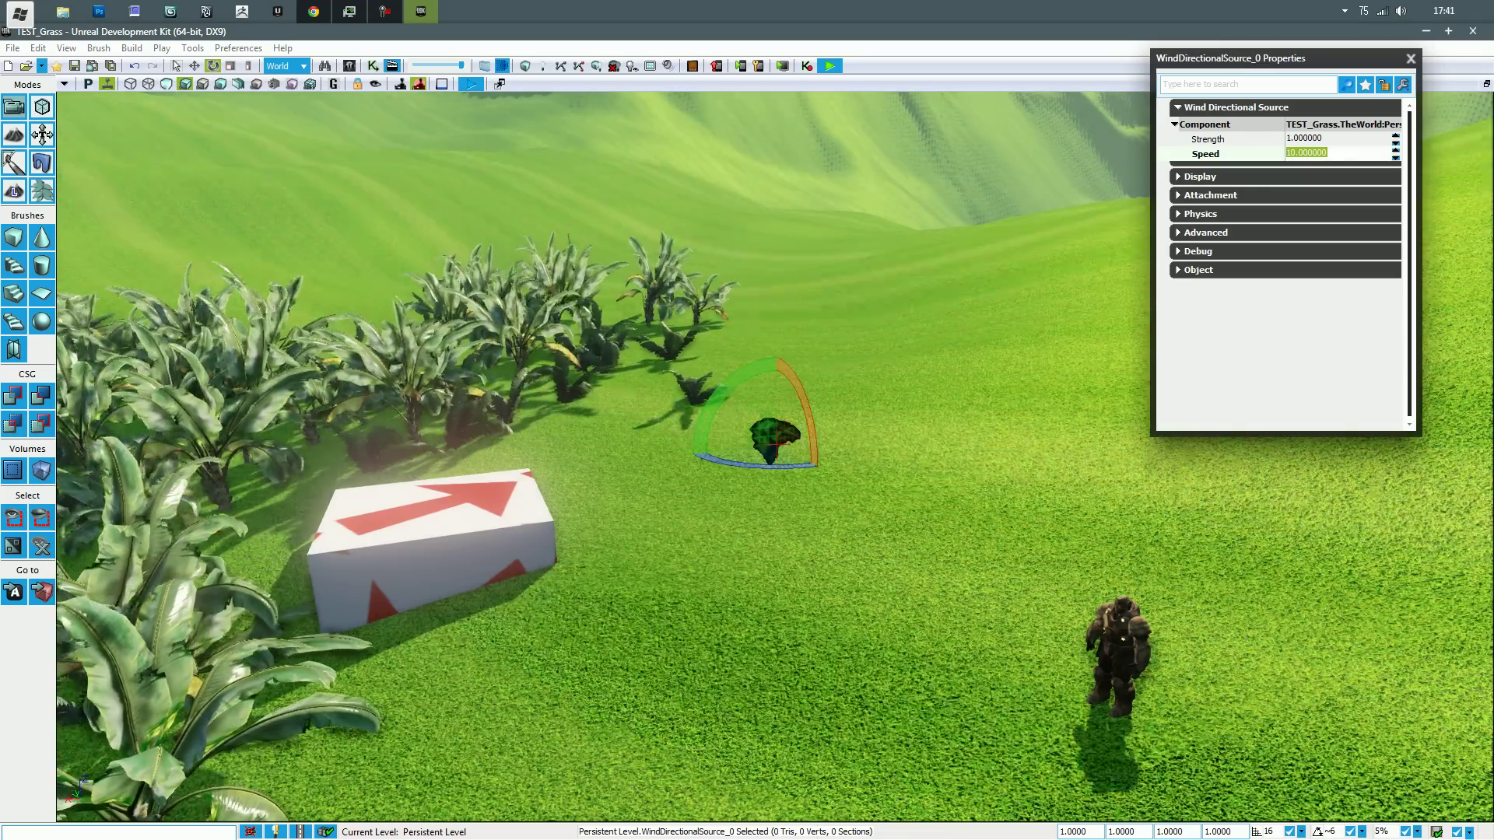
right_drag(891, 451, 809, 410)
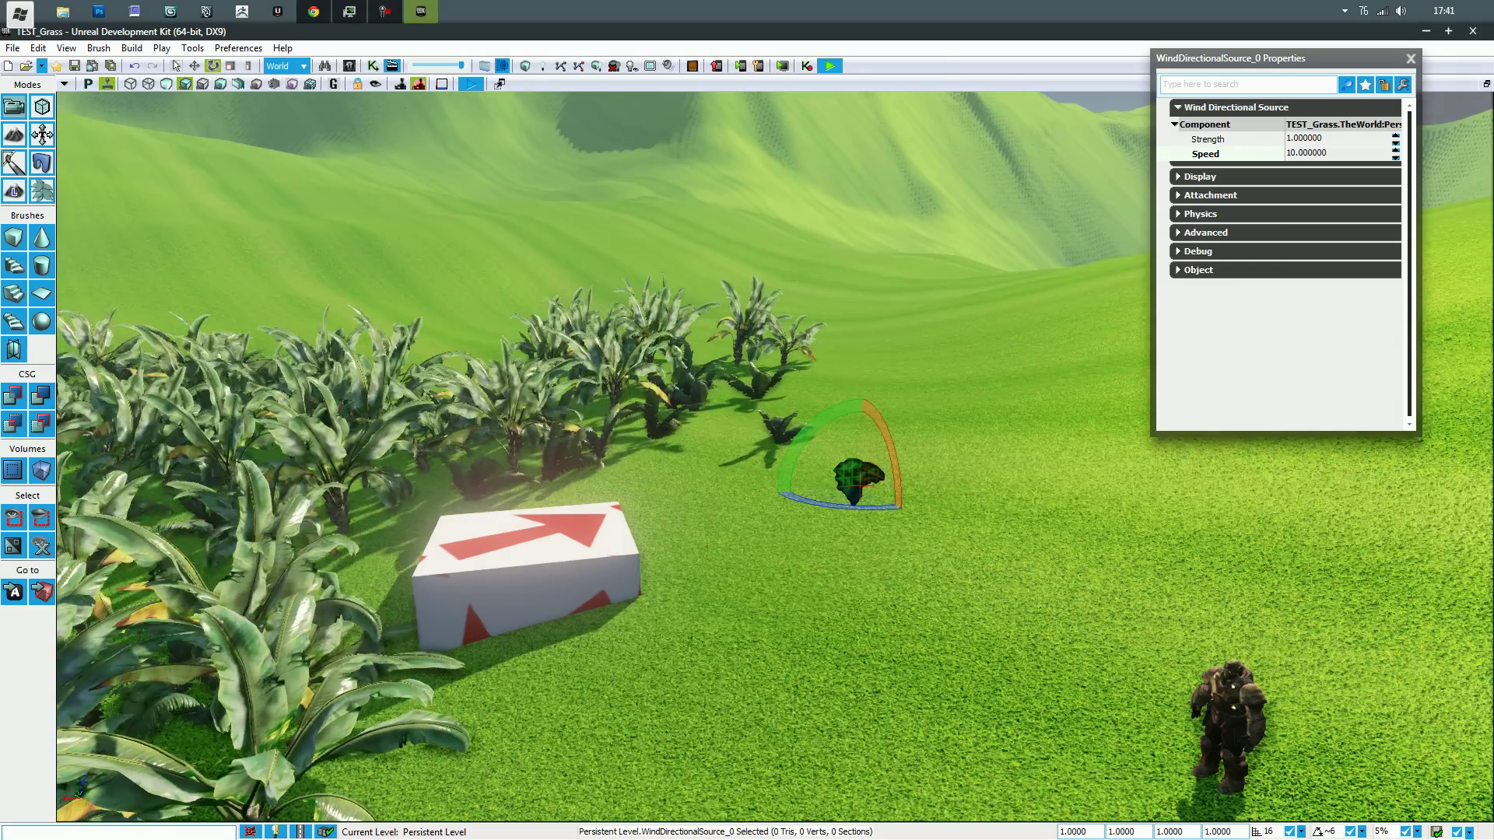
Open the material instance MI_Terrain_Grass_animated from the Content Browser and minimize the browser to reveal the level.
key(ctrl+shift+f)
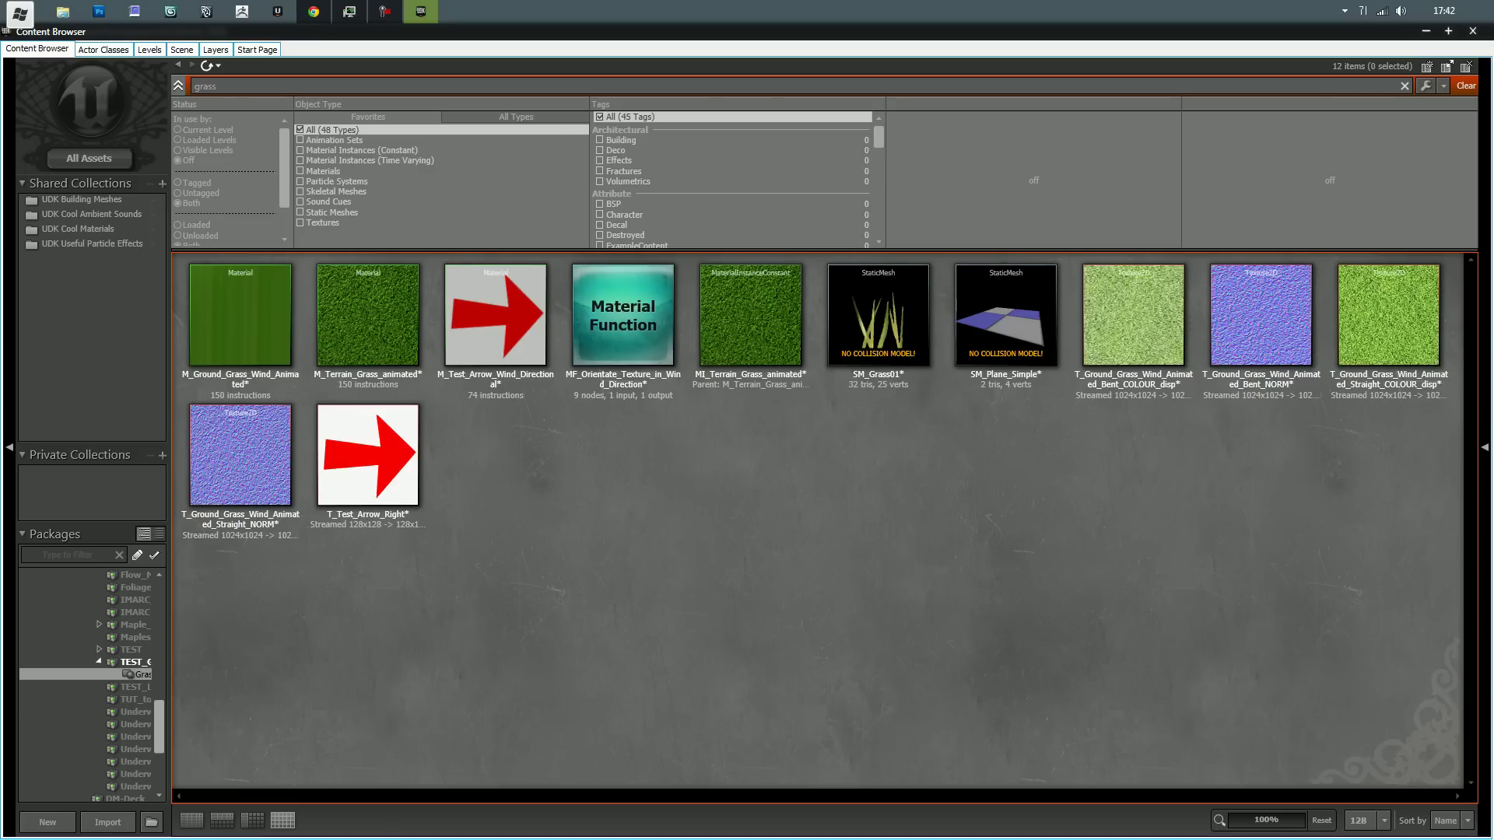
double_click(782, 329)
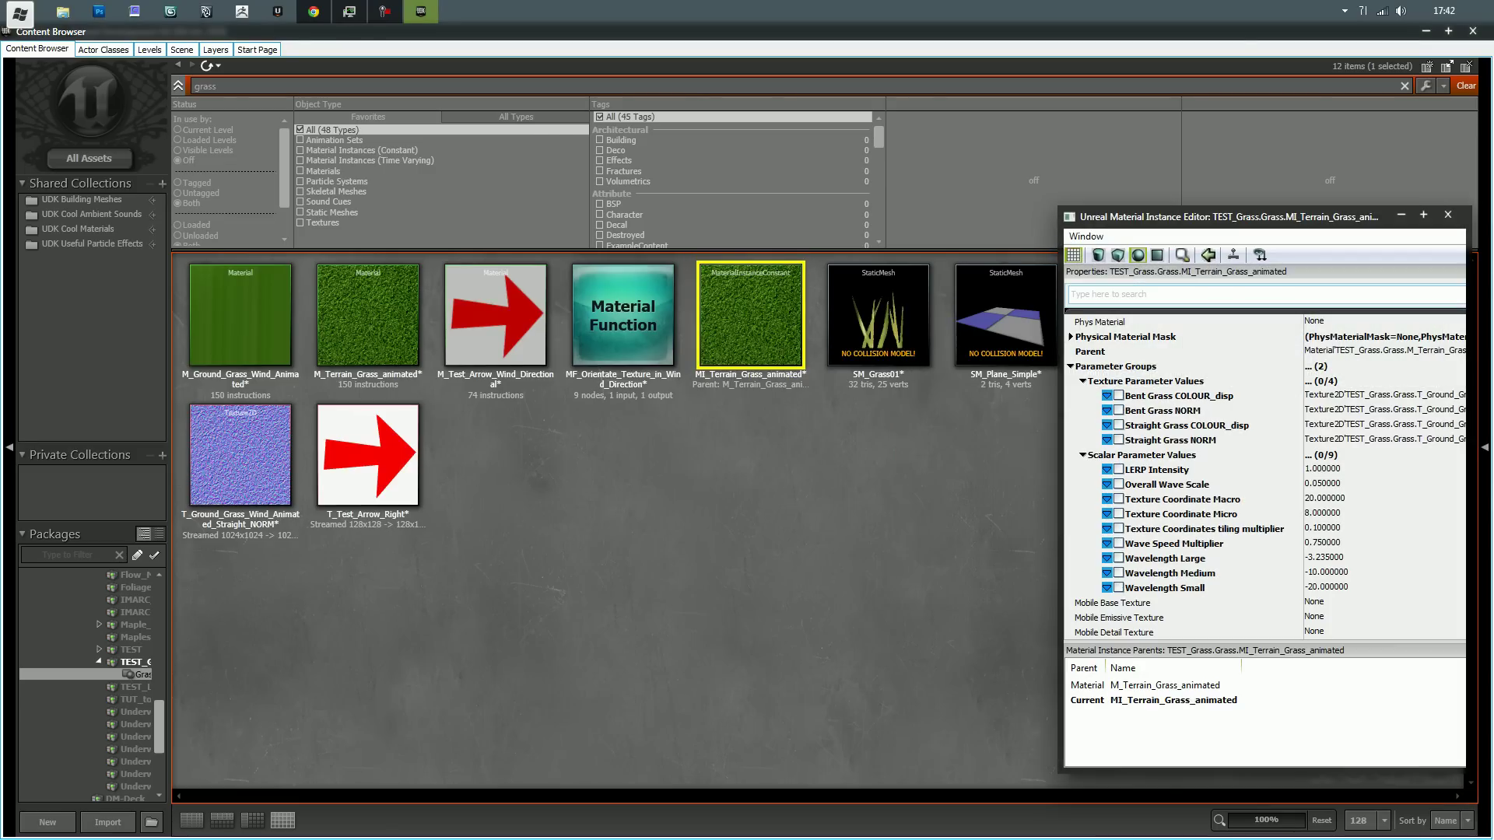
click(1425, 31)
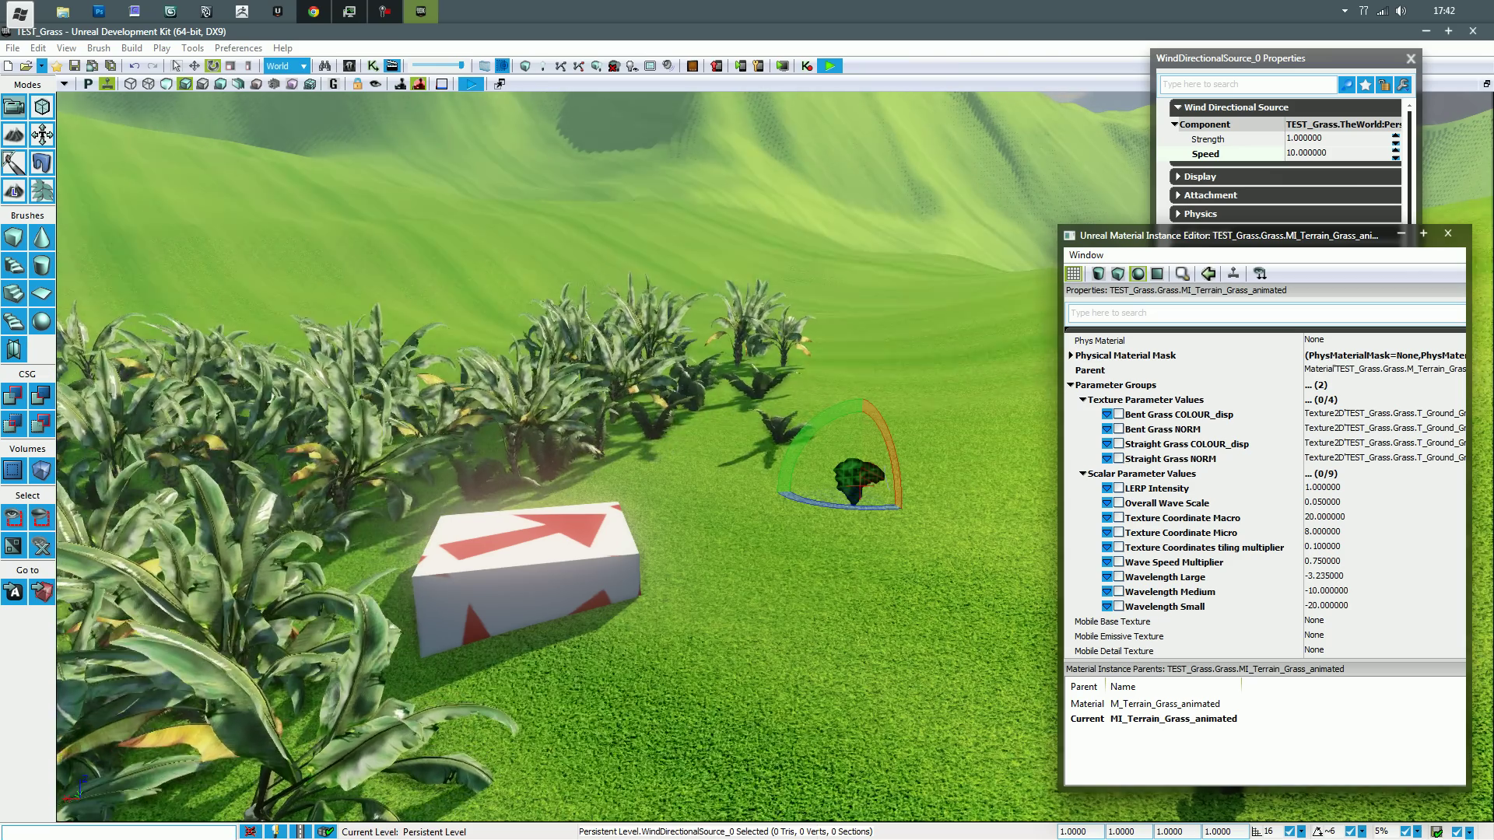
Enable the Overall Wave Scale override in the grass material instance and set it to 0.02.
click(1118, 503)
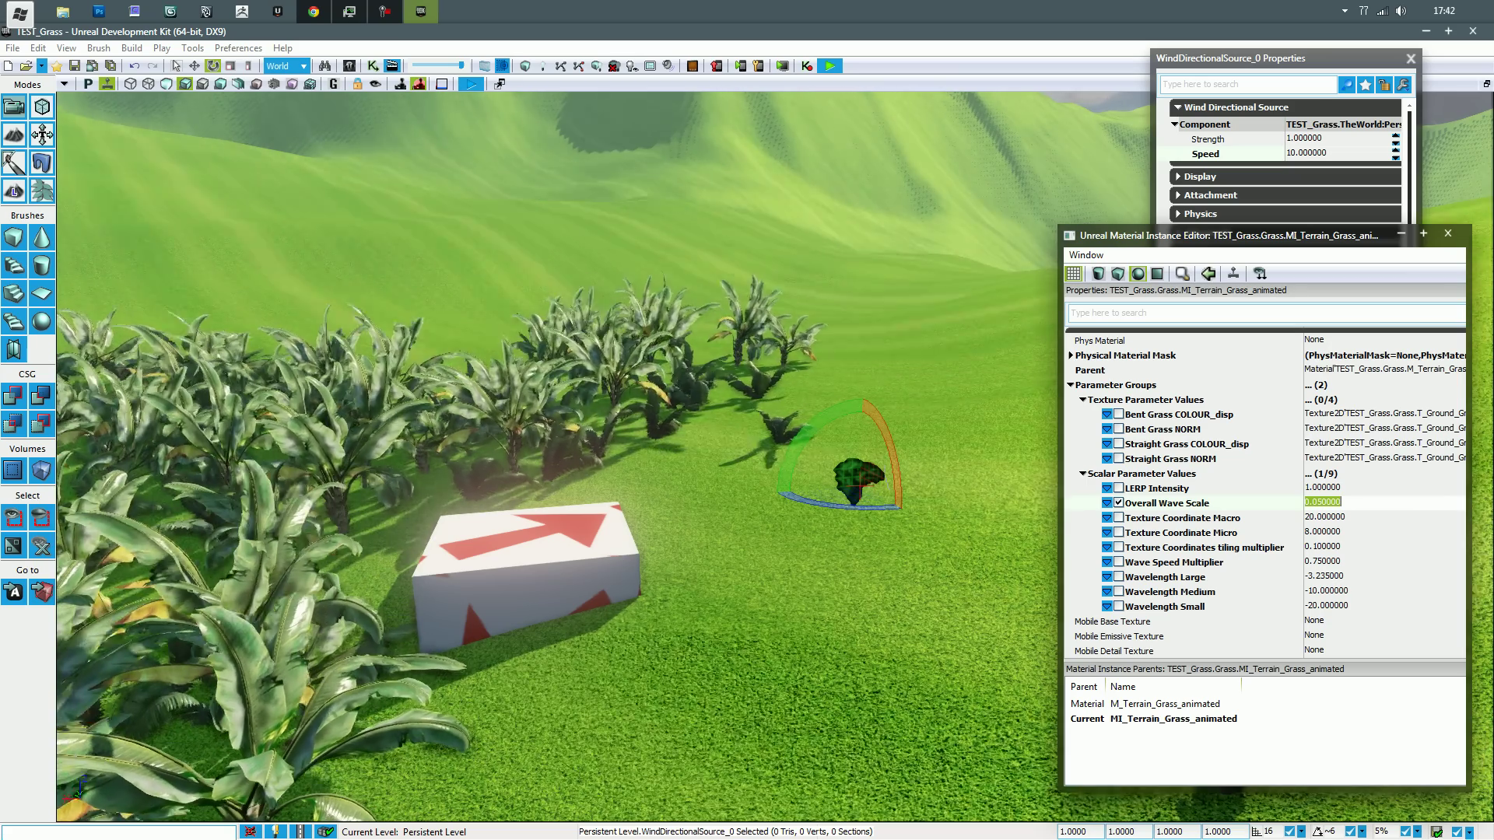
click(1332, 502)
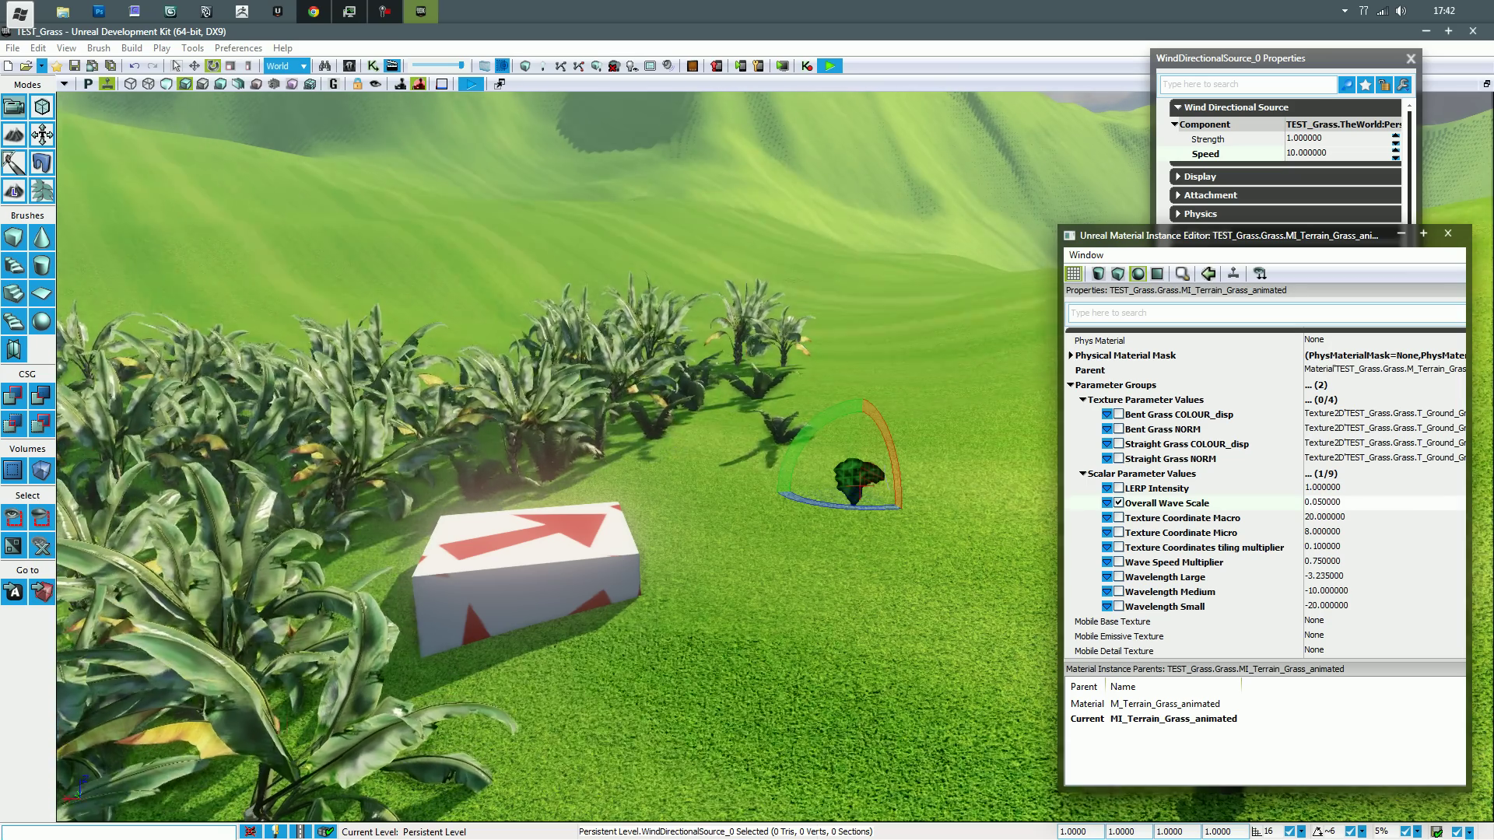
key(BackSpace)
text(2)
key(Return)
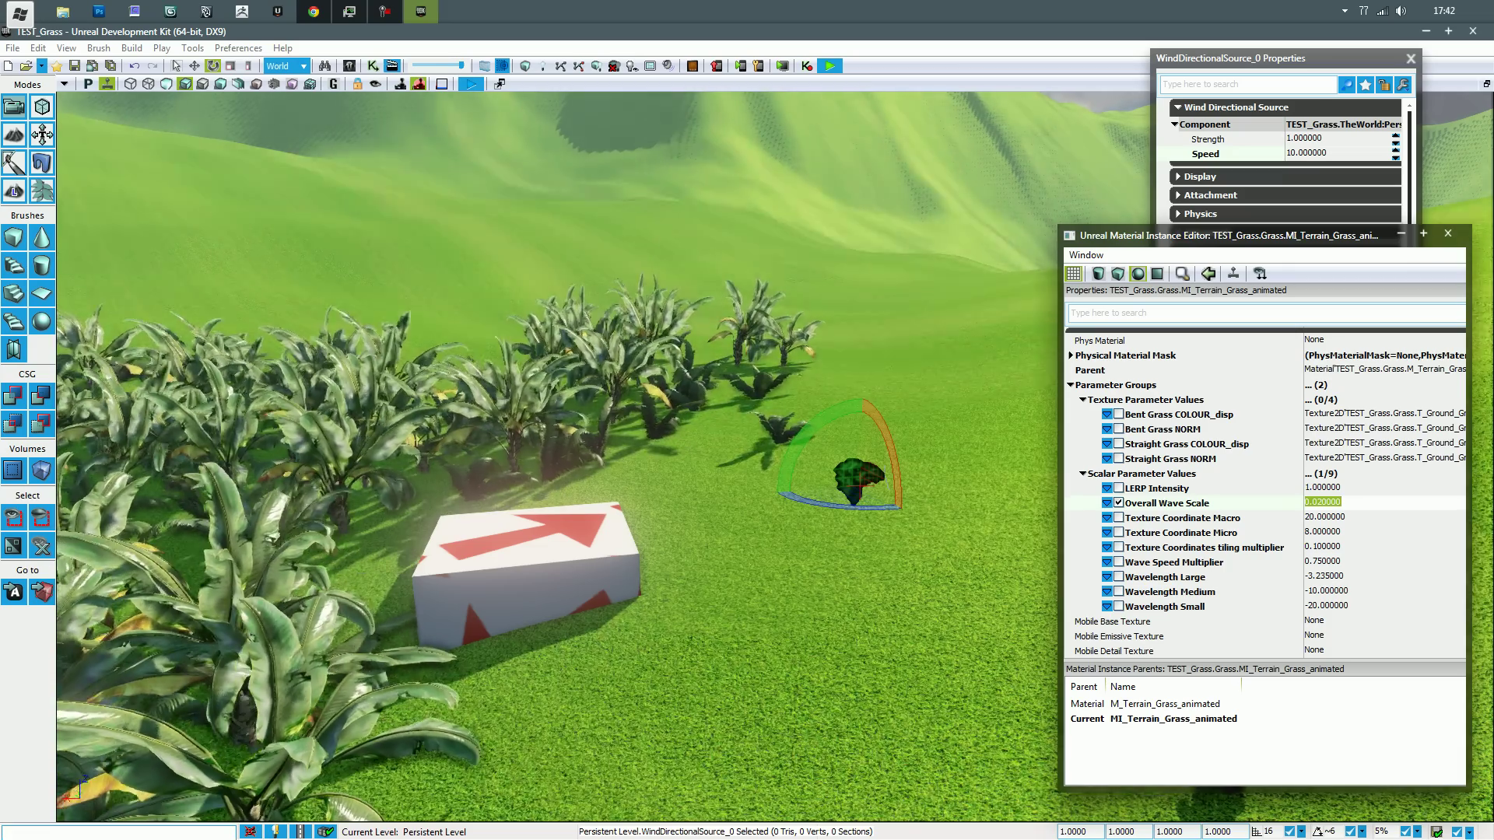
Lower the grass material's Overall Wave Scale to 0.01.
click(1322, 502)
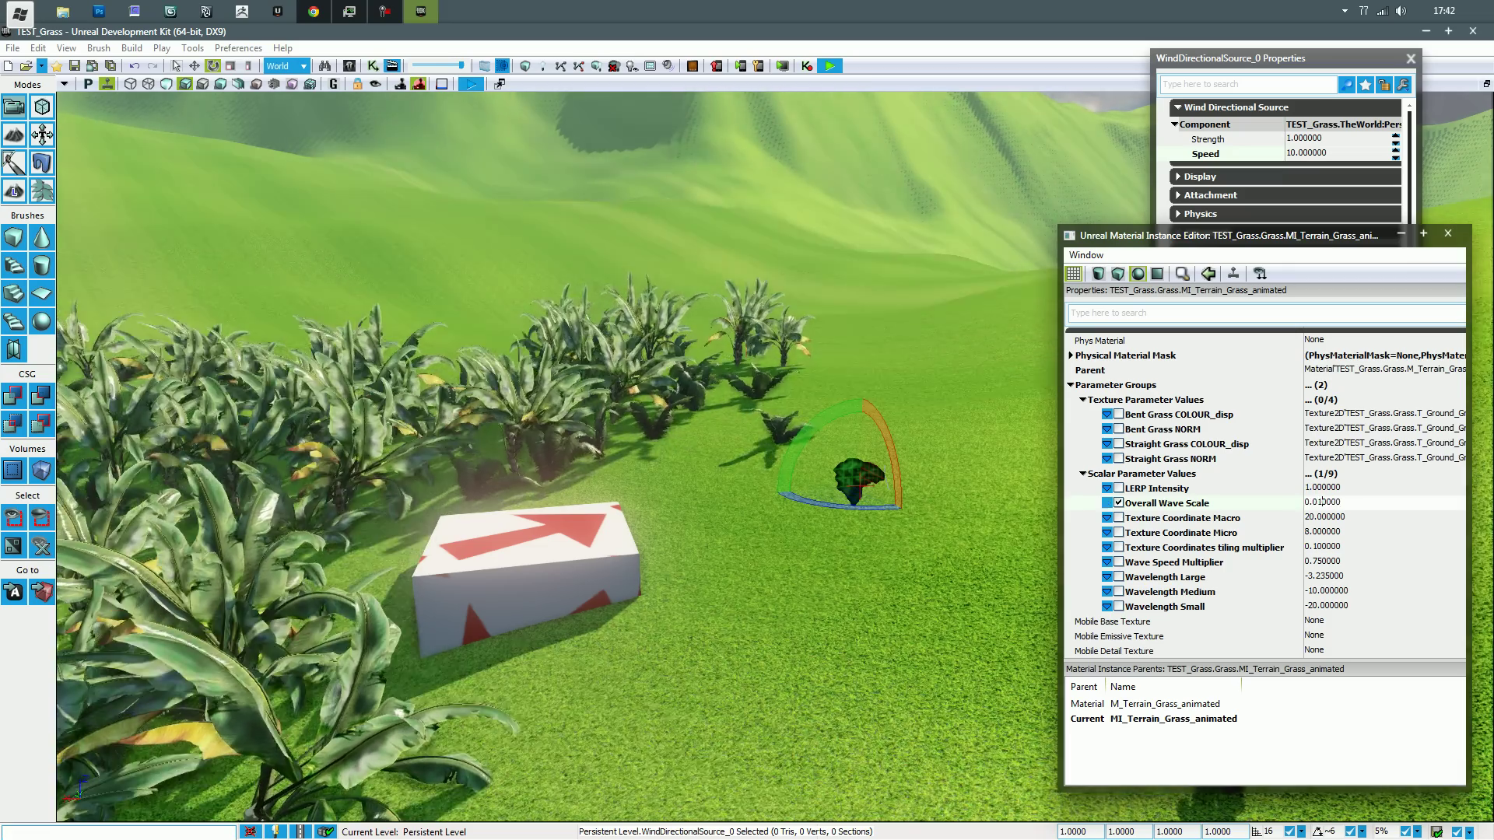
key(BackSpace)
text(1)
key(Return)
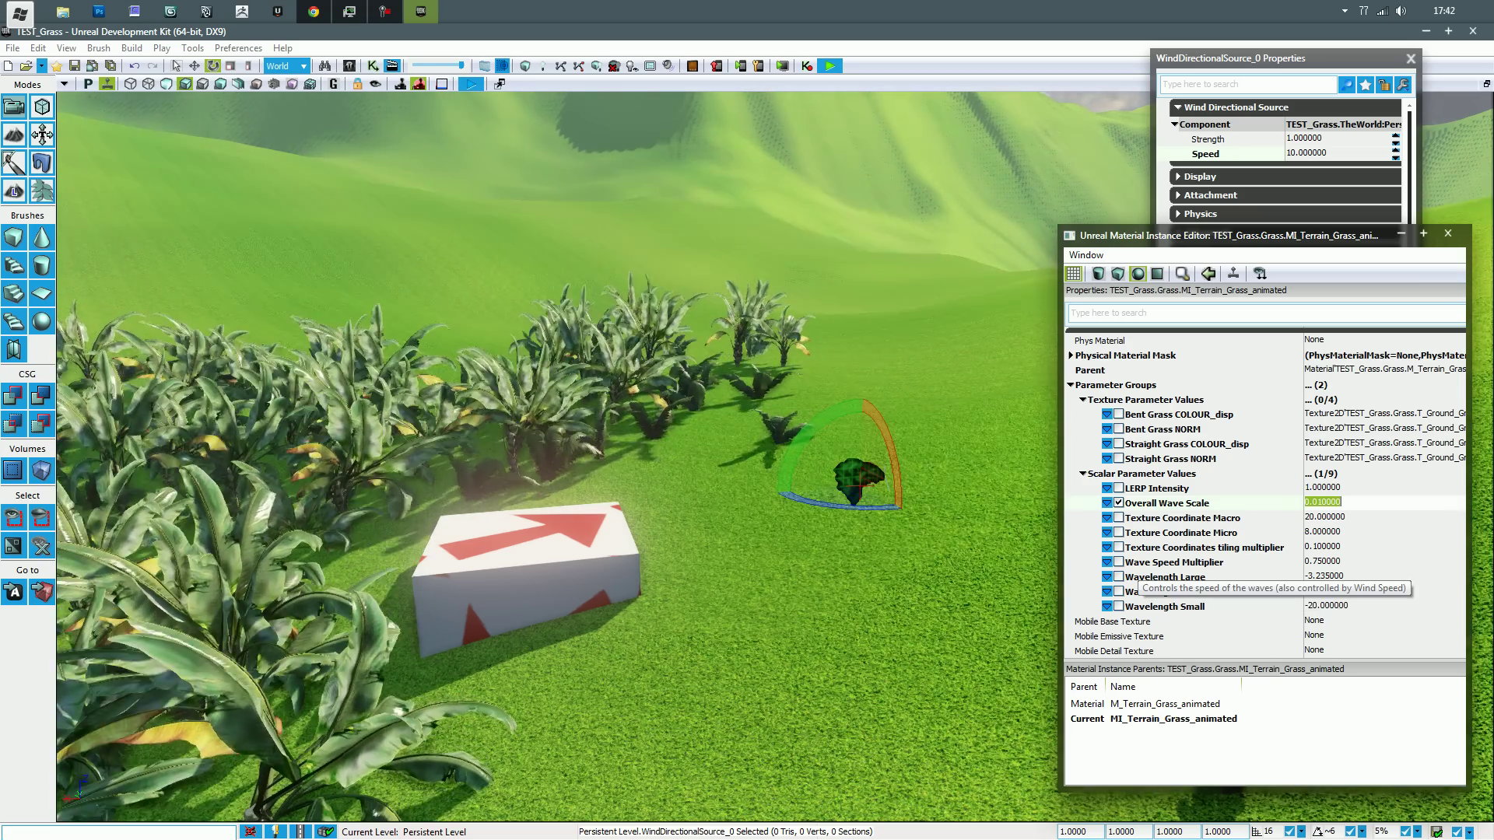
Enable the Wave Speed Multiplier override in the grass material instance and set it to 0.2.
click(1148, 564)
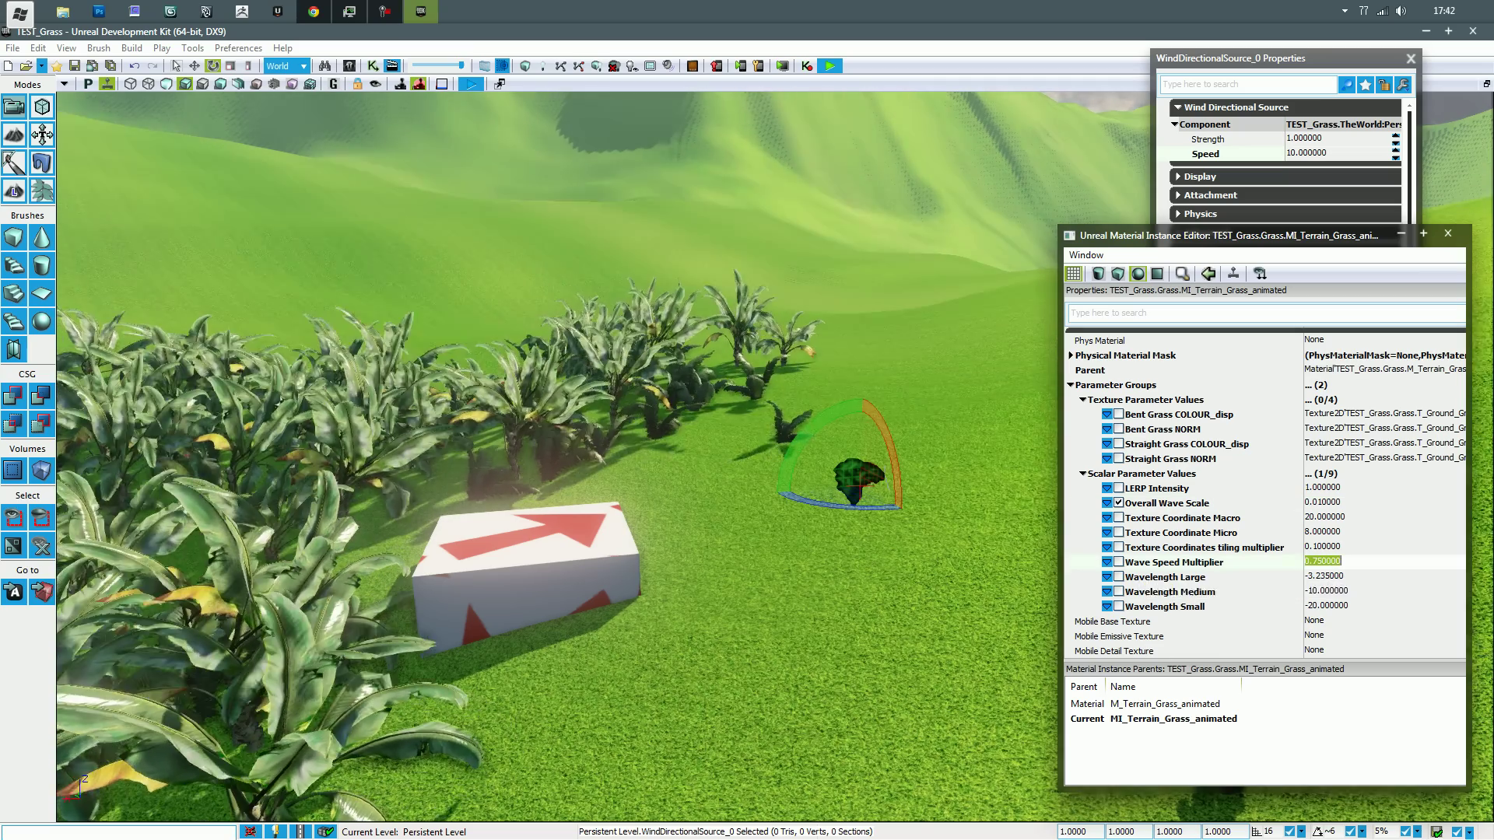
click(1118, 562)
click(1317, 562)
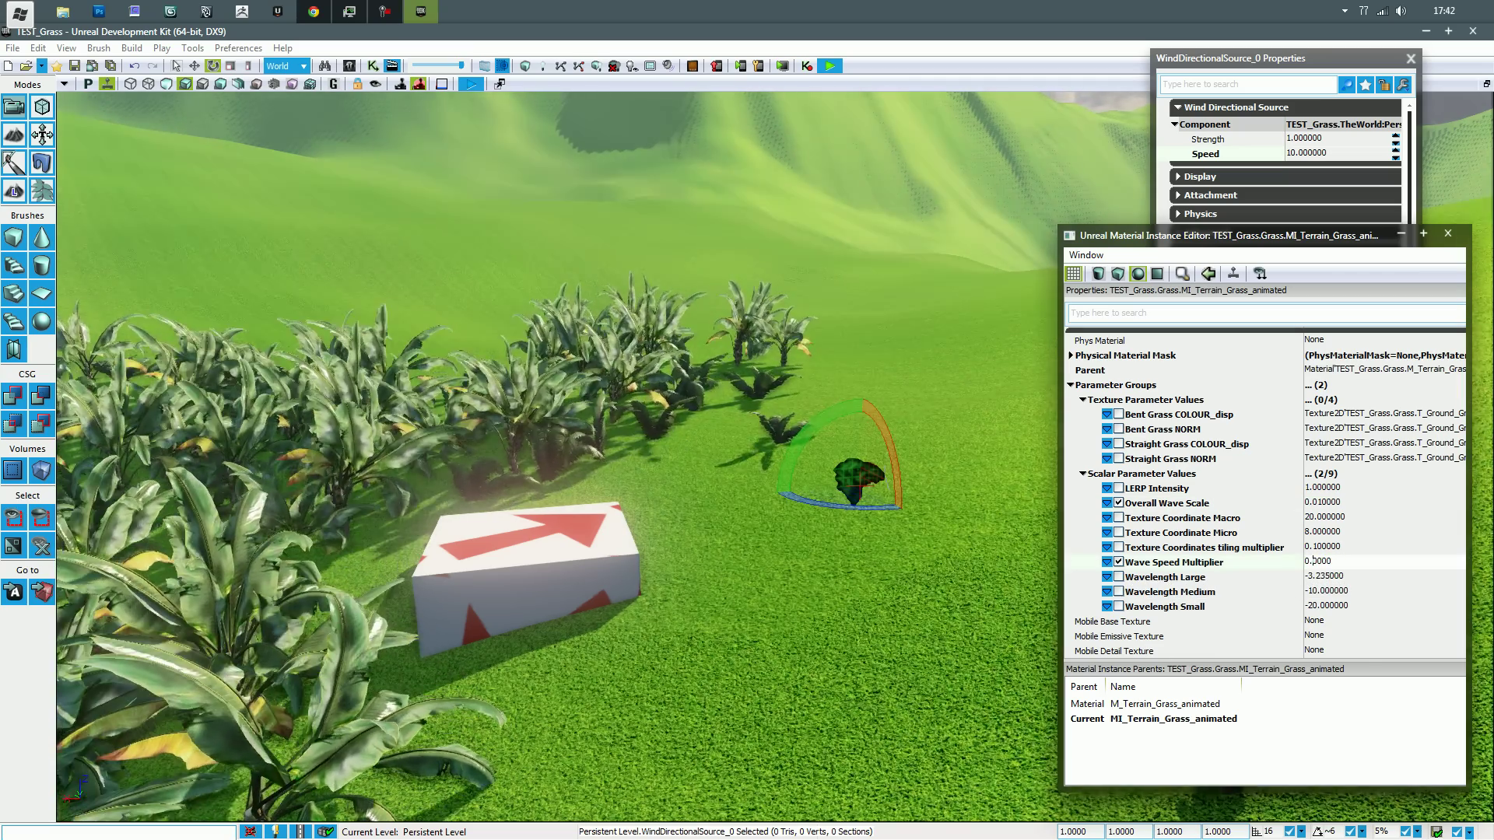
click(1313, 561)
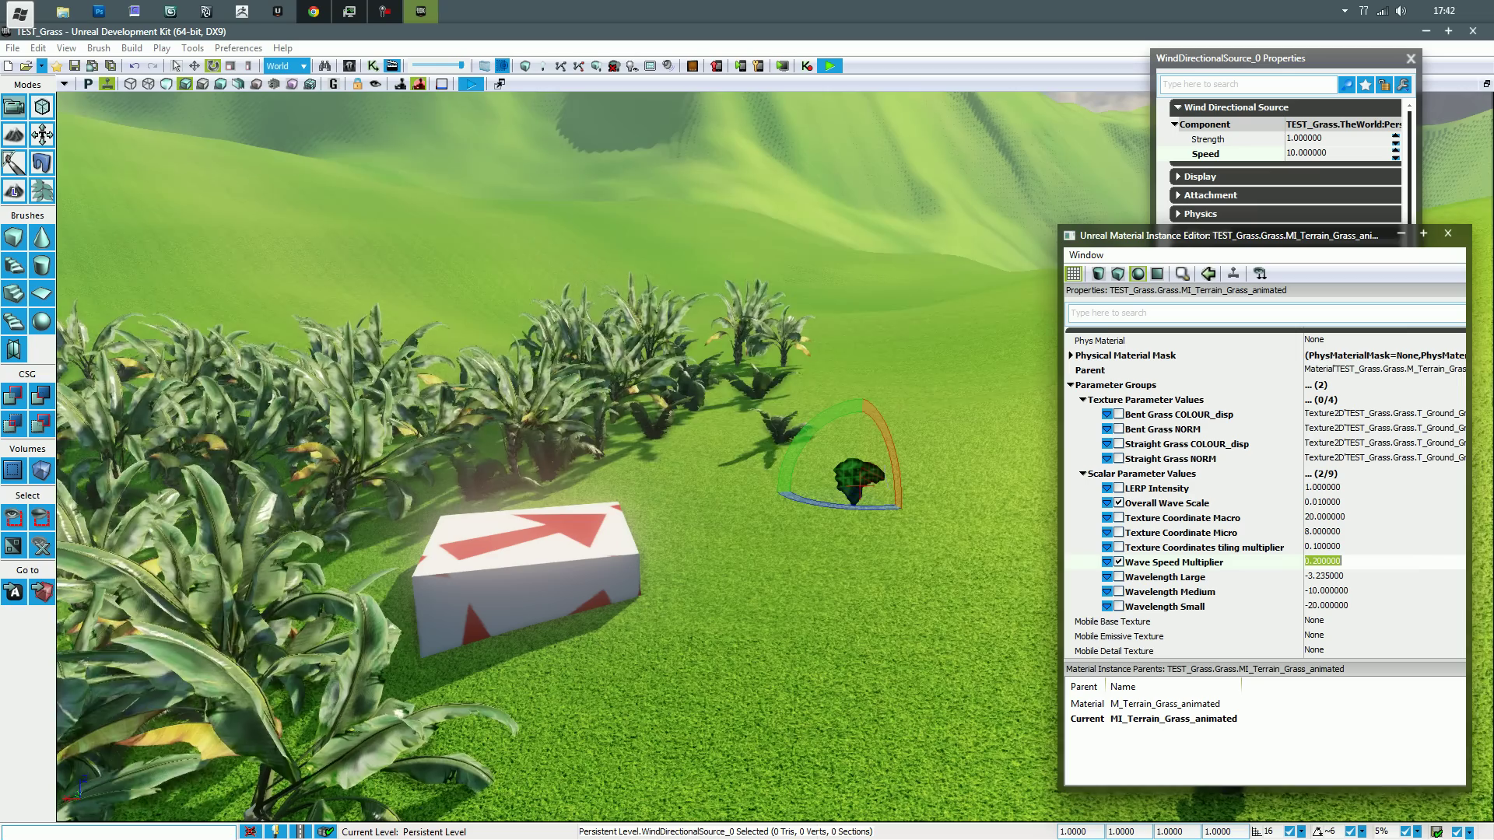
Lower the Wave Speed Multiplier to 0.1 and examine the wave motion across the grass hills.
right_drag(855, 529, 1003, 396)
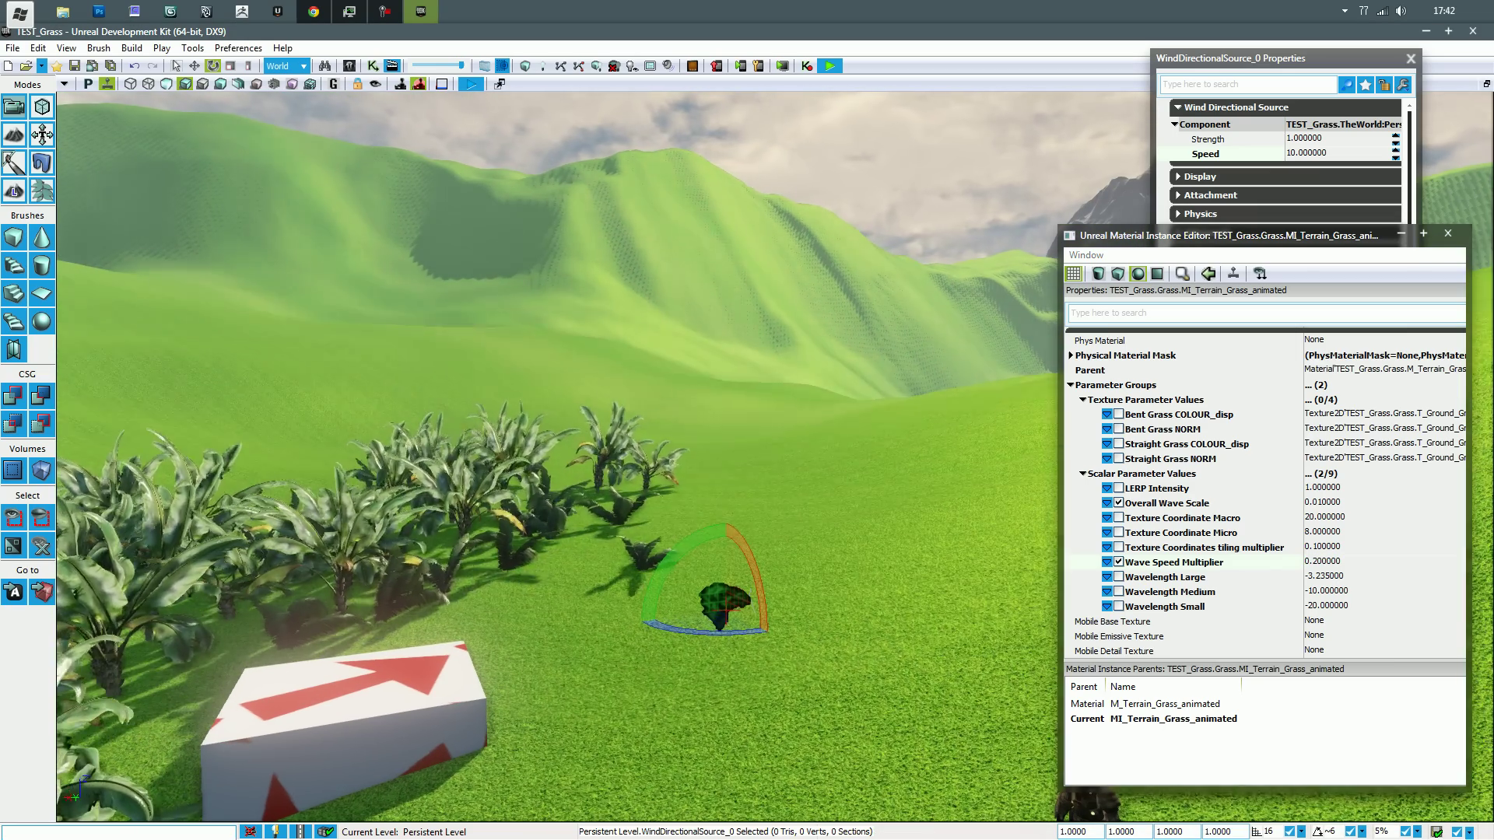
text(1)
key(Return)
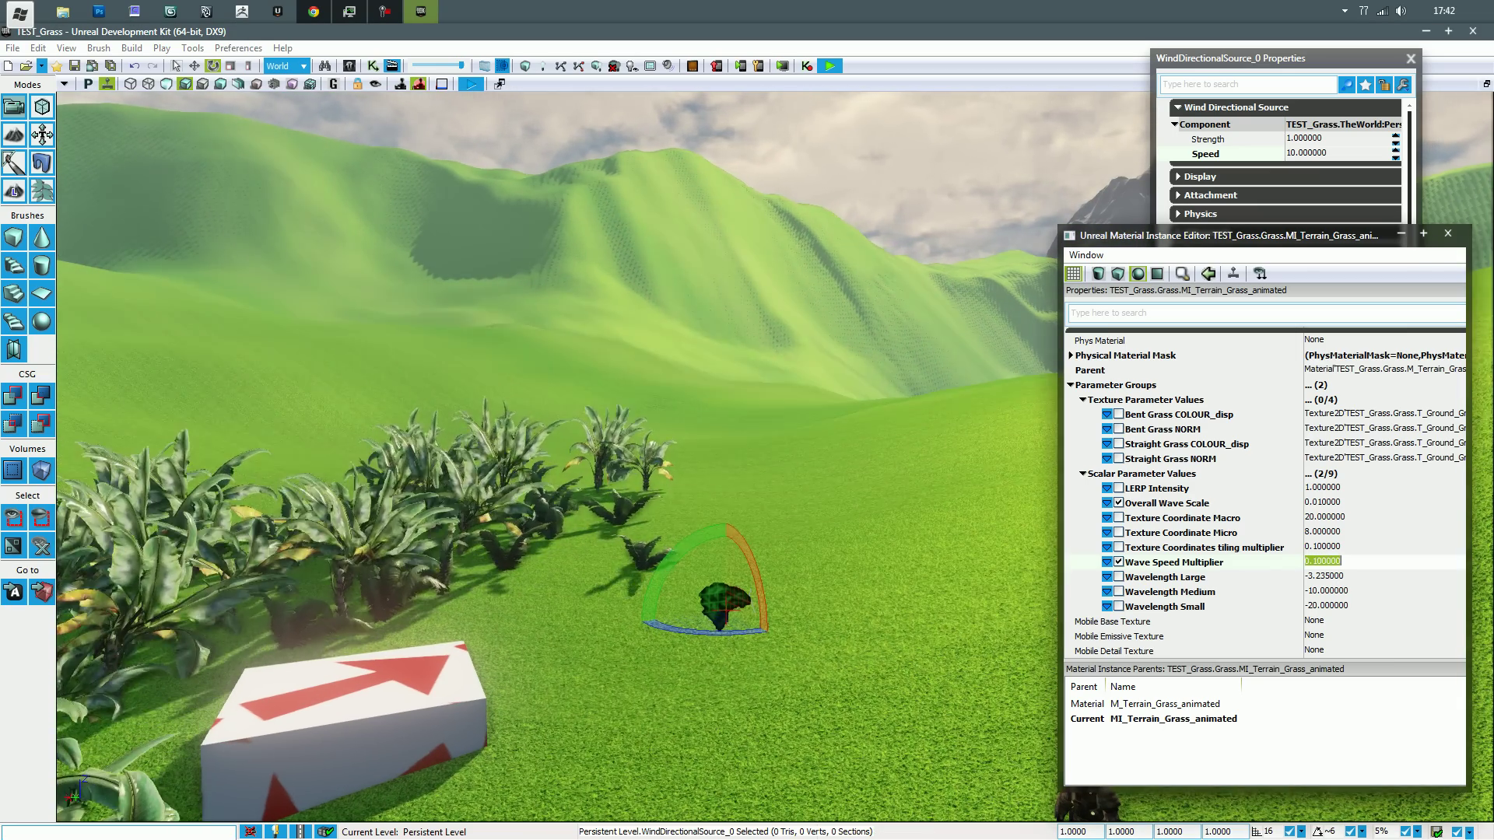
right_drag(855, 467, 724, 521)
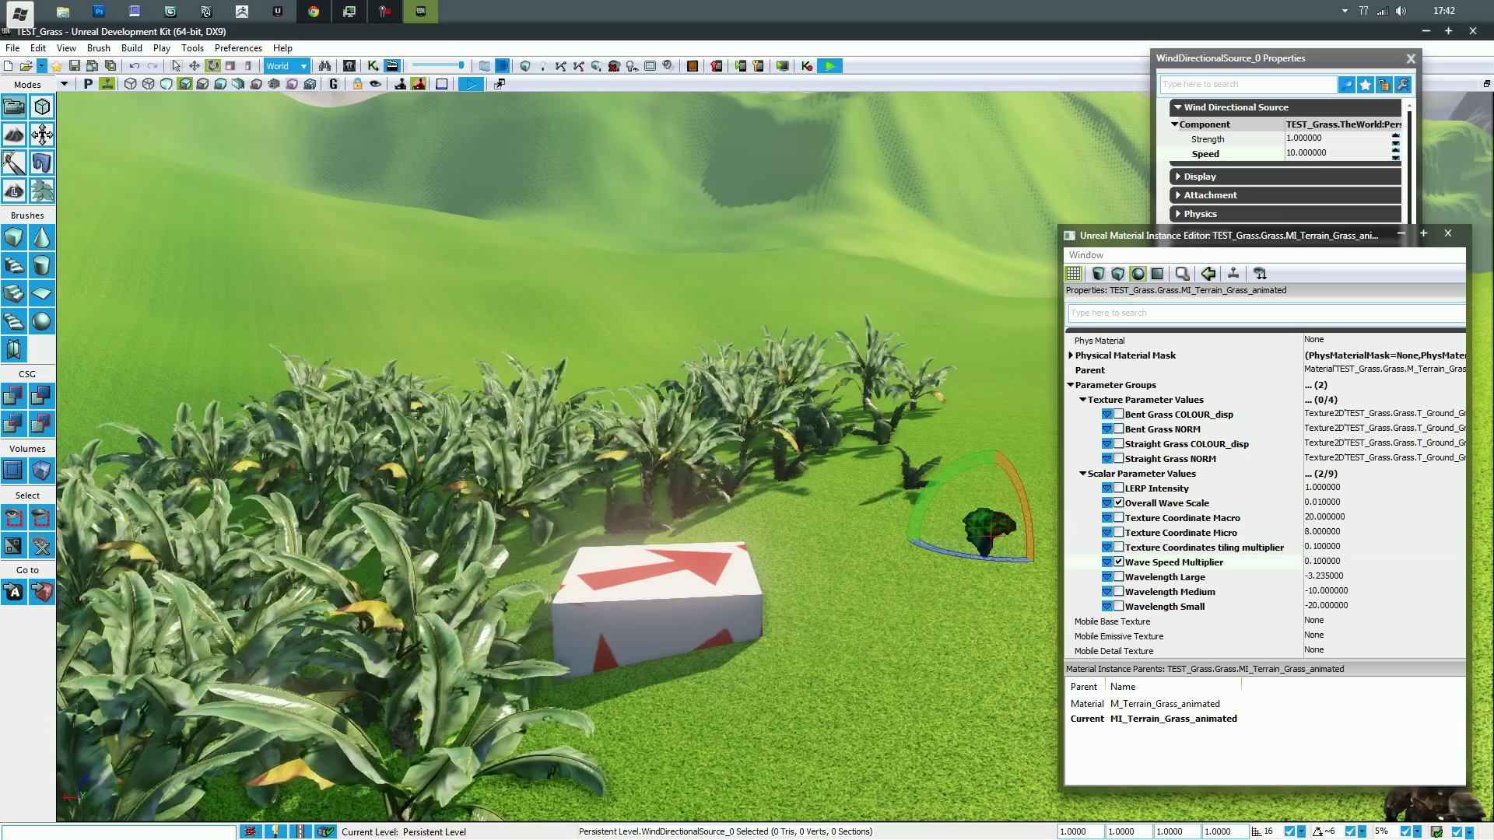
right_drag(557, 457, 697, 436)
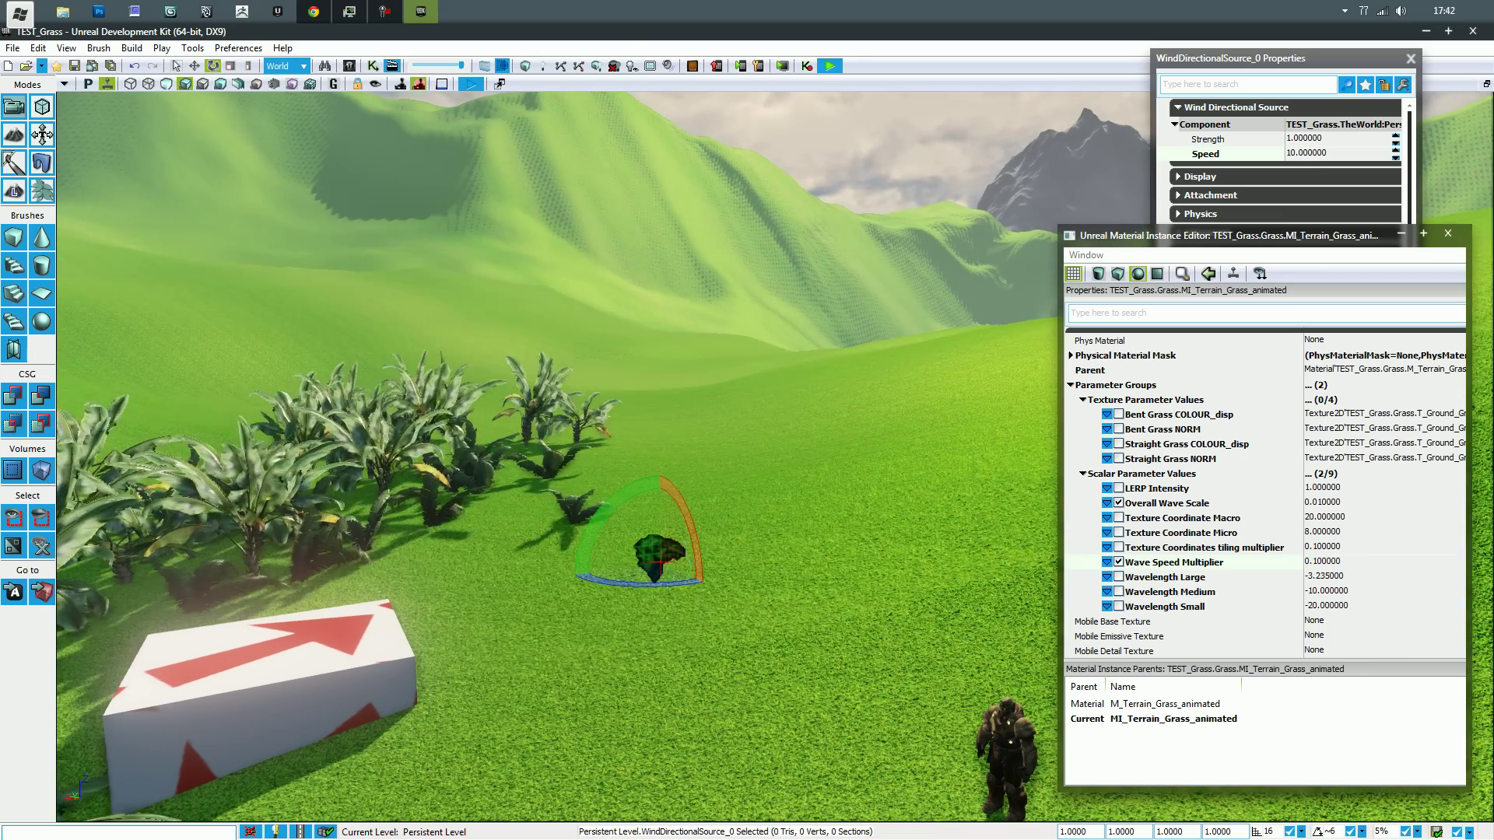
Set the directional wind source's Speed back to 1.
click(1315, 153)
text(1)
key(Return)
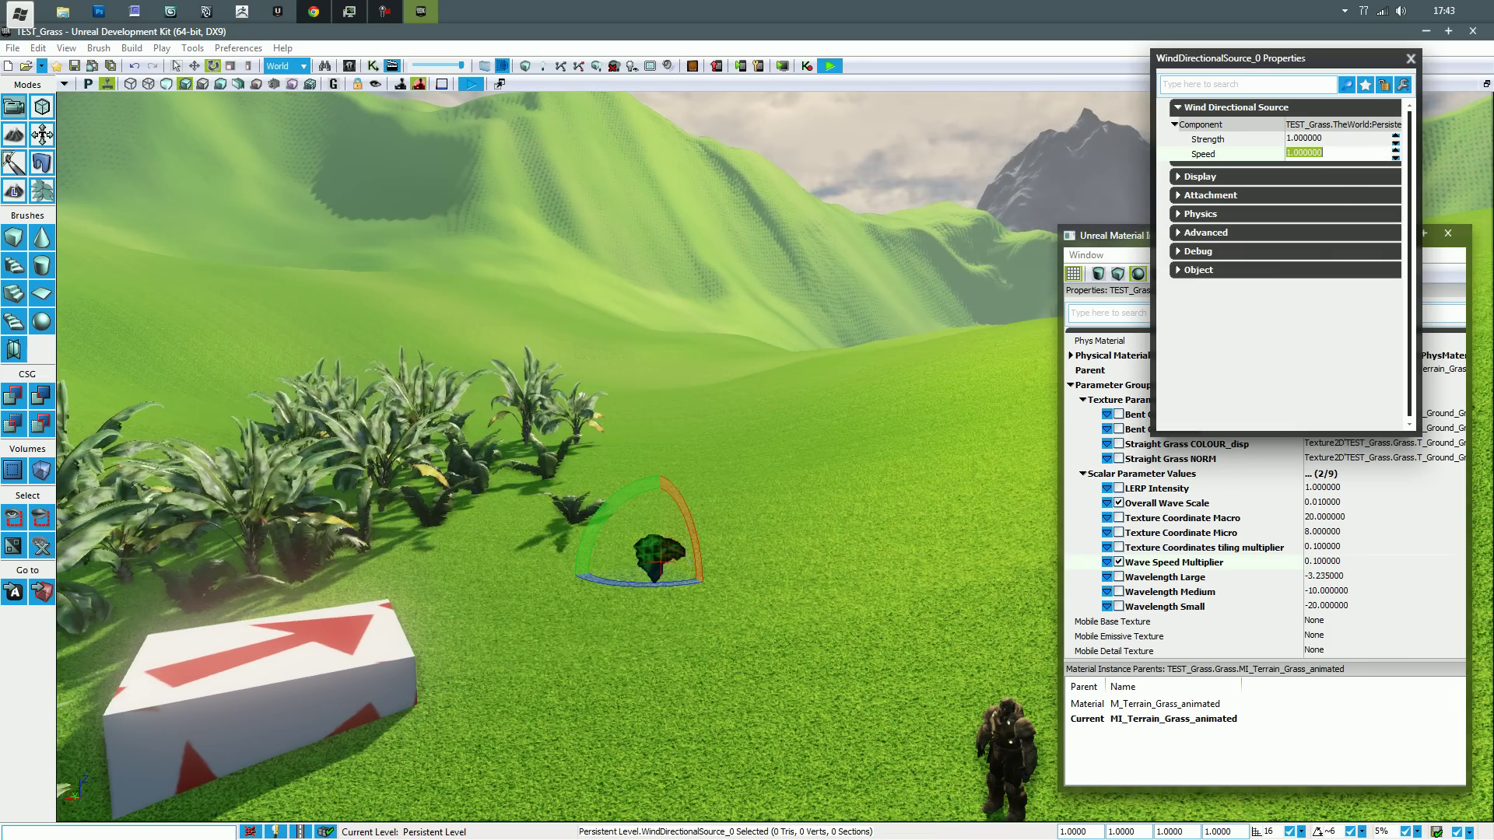
Disable the Overall Wave Scale and Wave Speed Multiplier overrides in the grass material instance.
click(1118, 502)
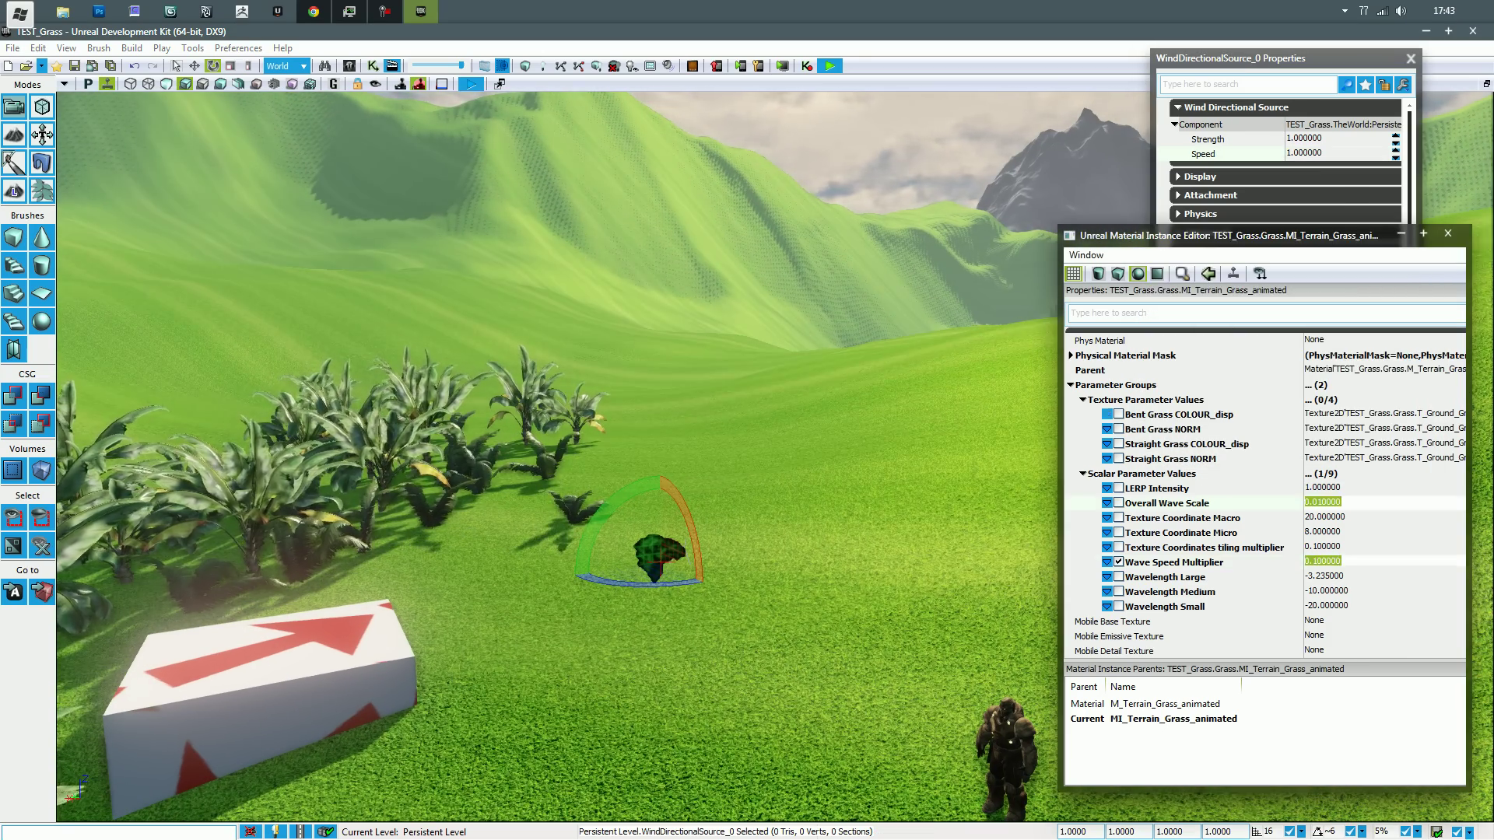
click(1118, 562)
right_drag(855, 575, 809, 583)
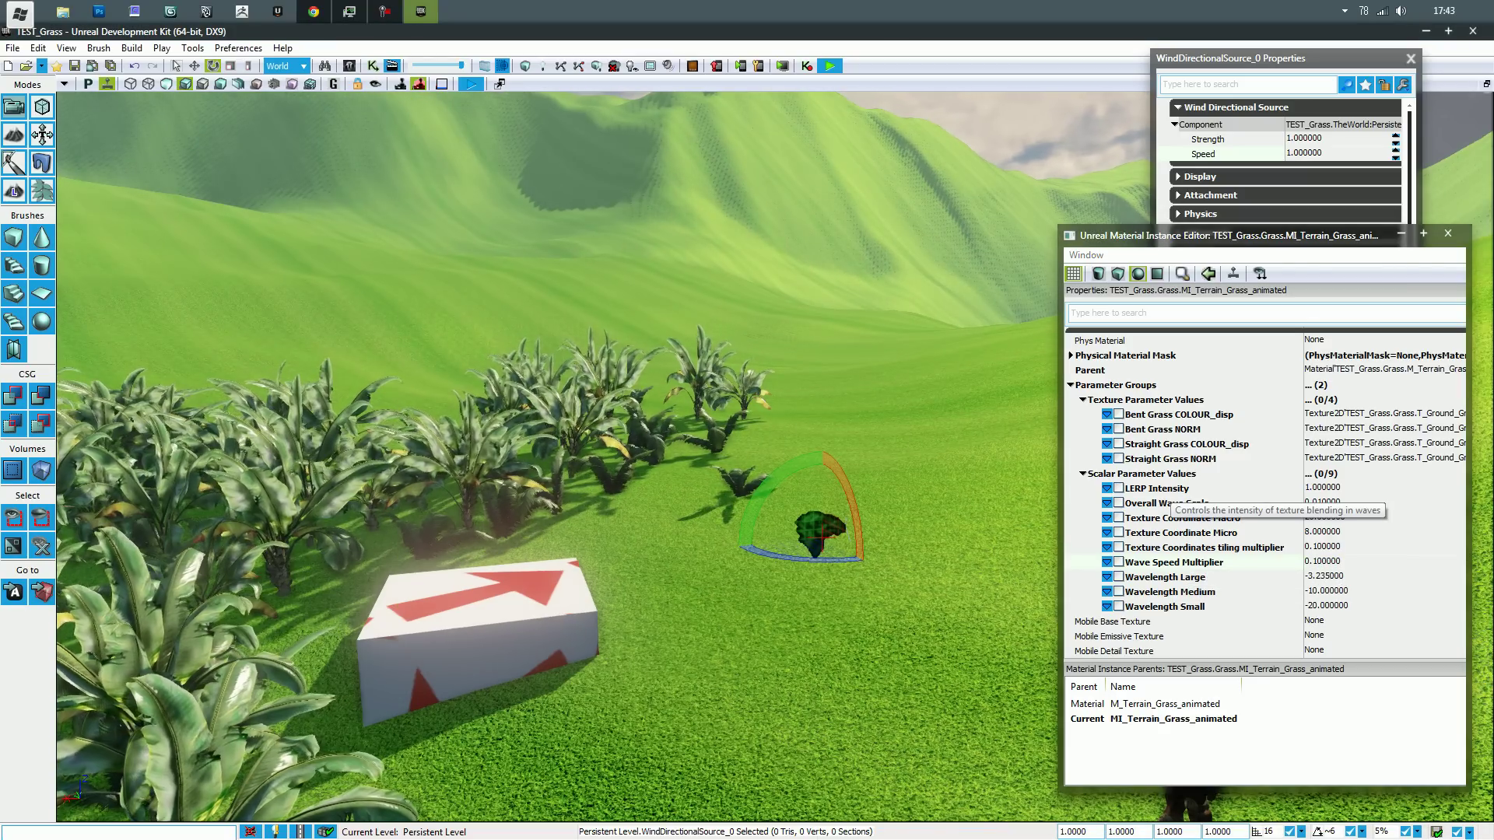
Set the LERP Intensity value to 0.5 in the grass material instance.
click(1167, 489)
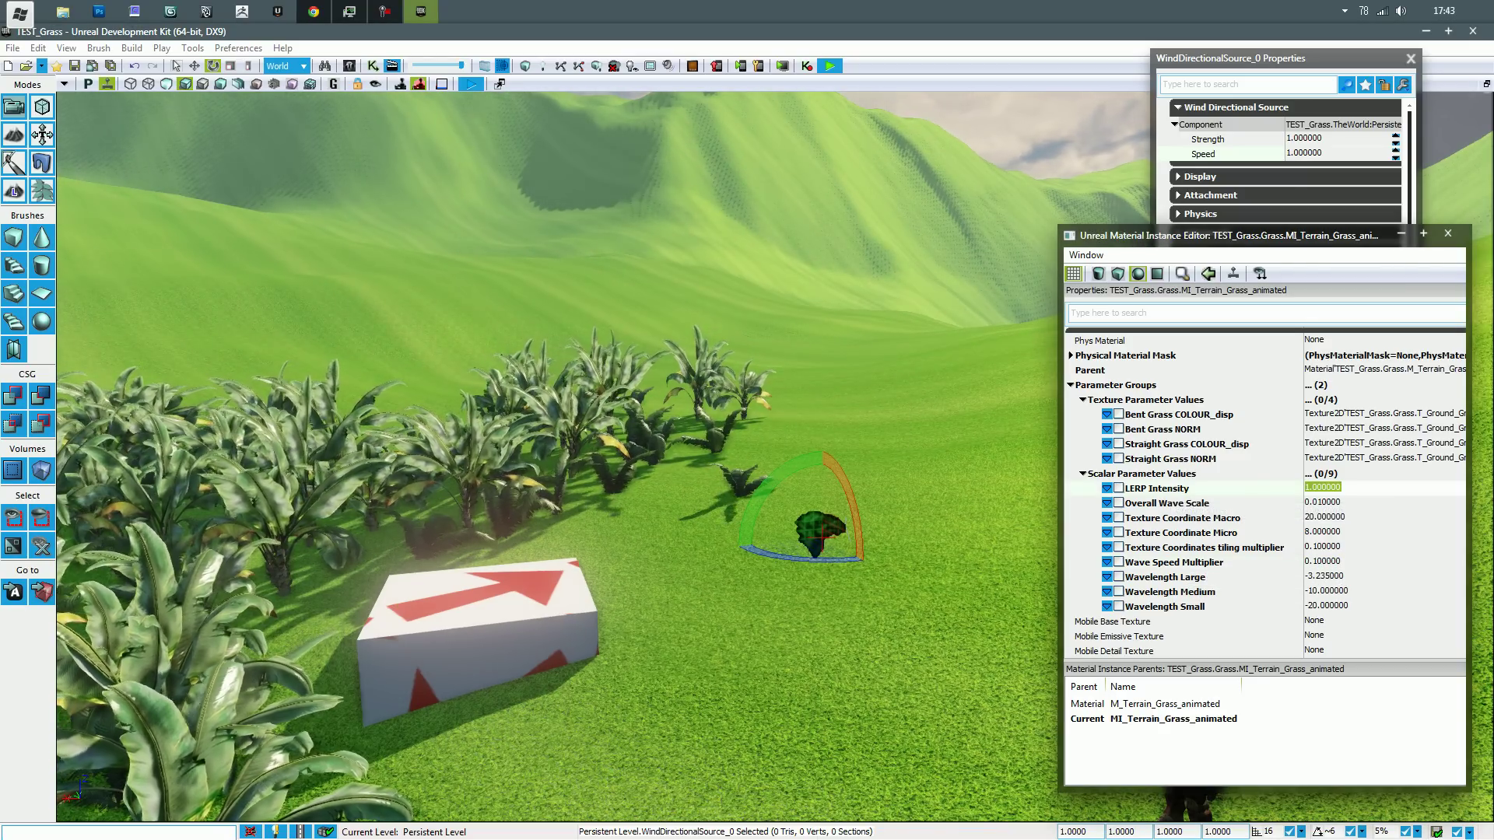
right_drag(895, 545, 884, 613)
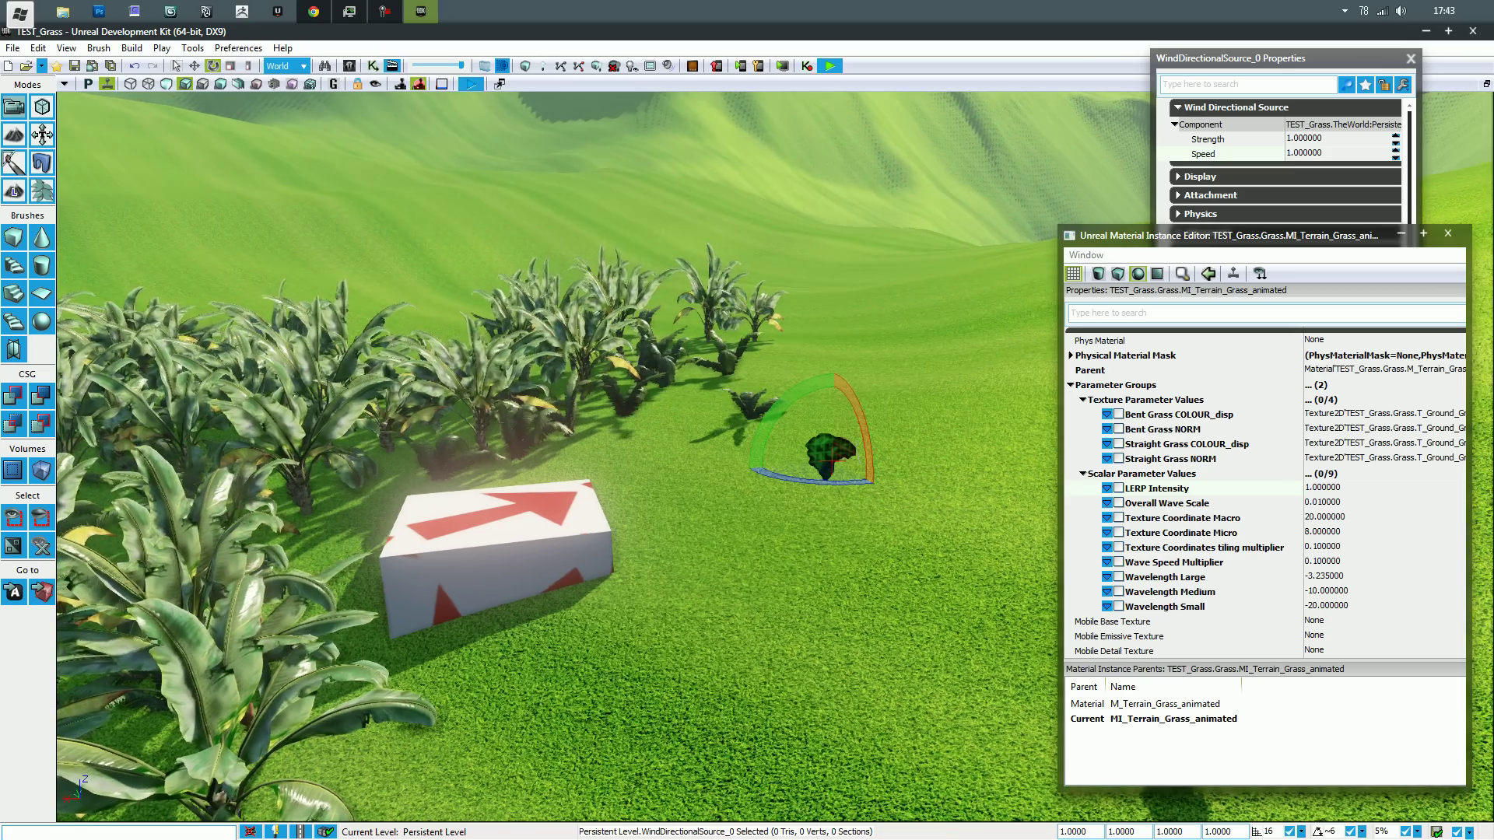
drag(1305, 488, 1341, 488)
text(.5)
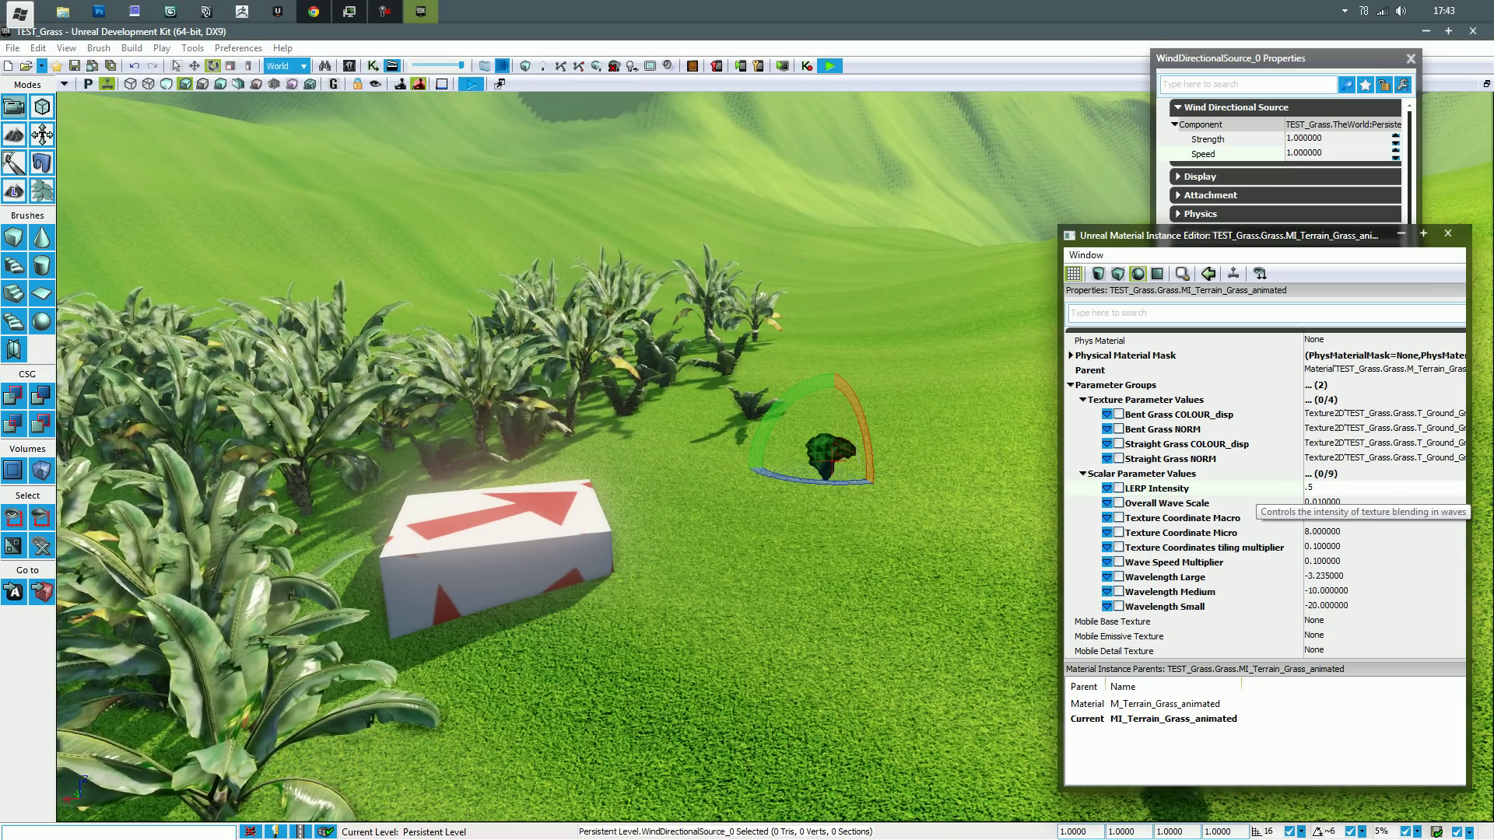
key(Tab)
key(shift+Tab)
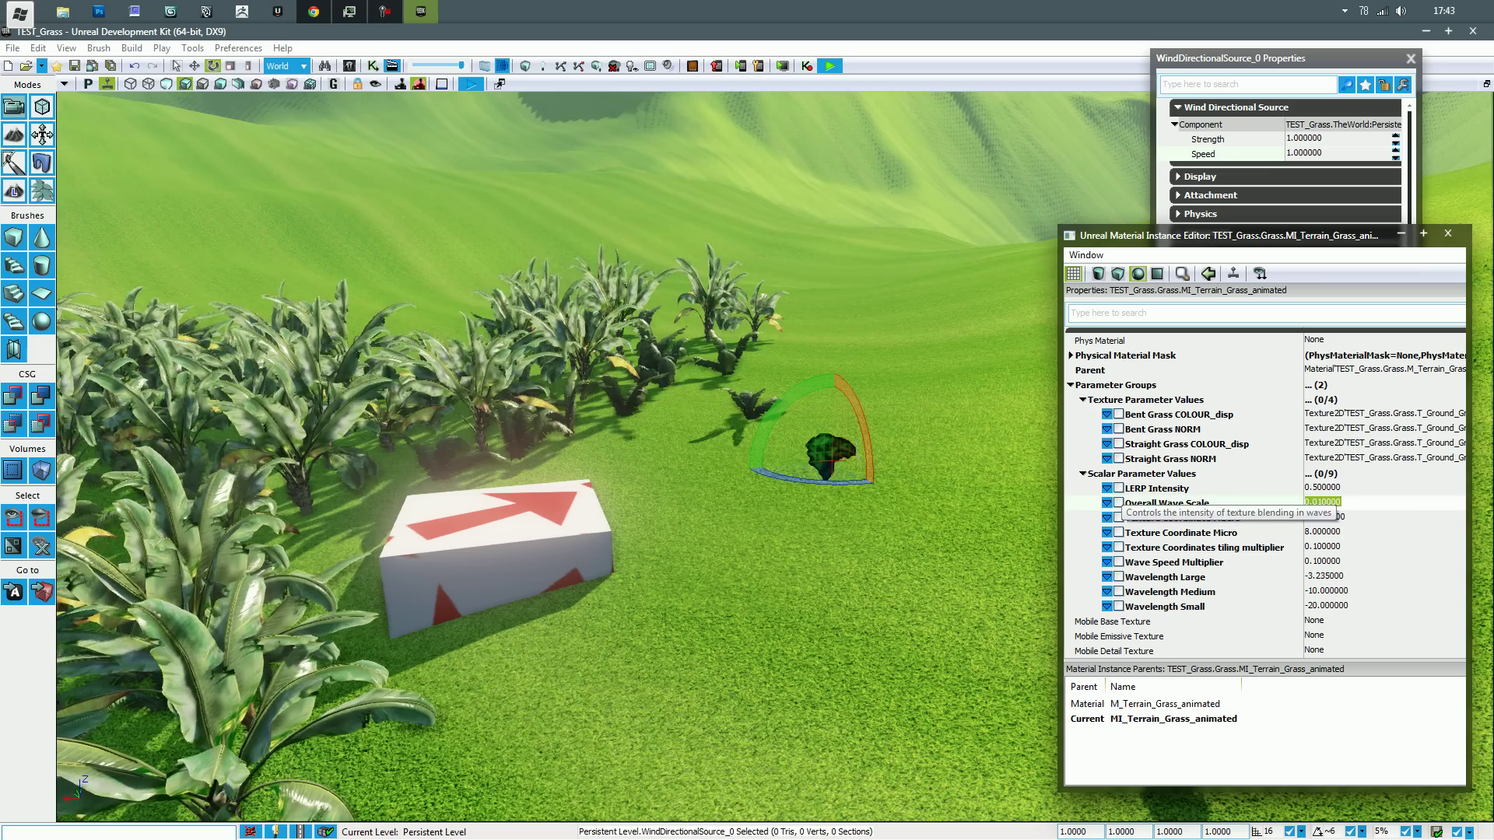
Enable the LERP Intensity override with a value of 1.5 and examine the grass waves.
text(1.5)
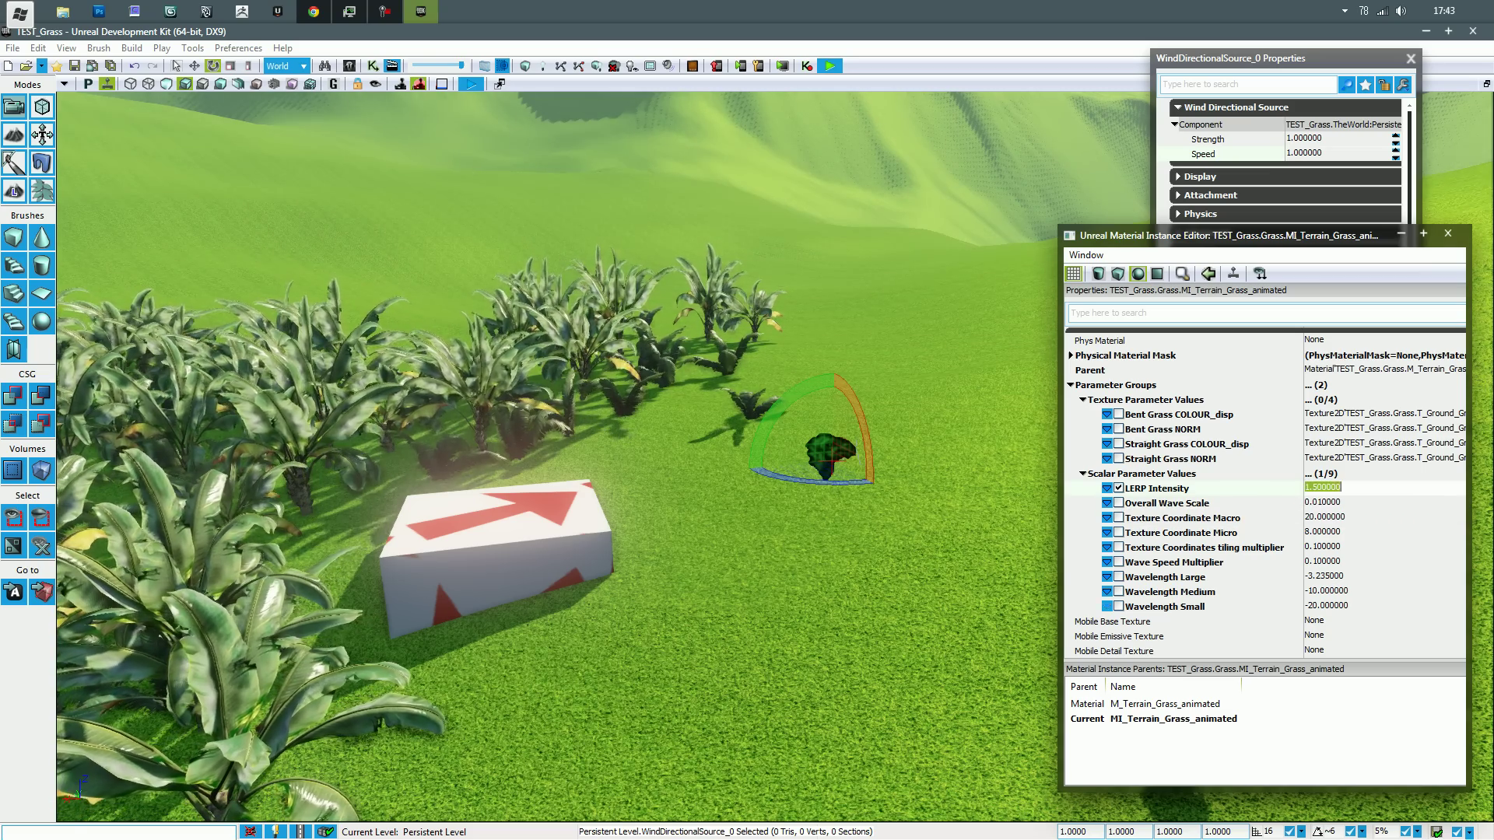
key(Return)
mouse_move(591, 467)
right_down()
mouse_move(603, 488)
mouse_move(529, 421)
mouse_move(595, 479)
right_up()
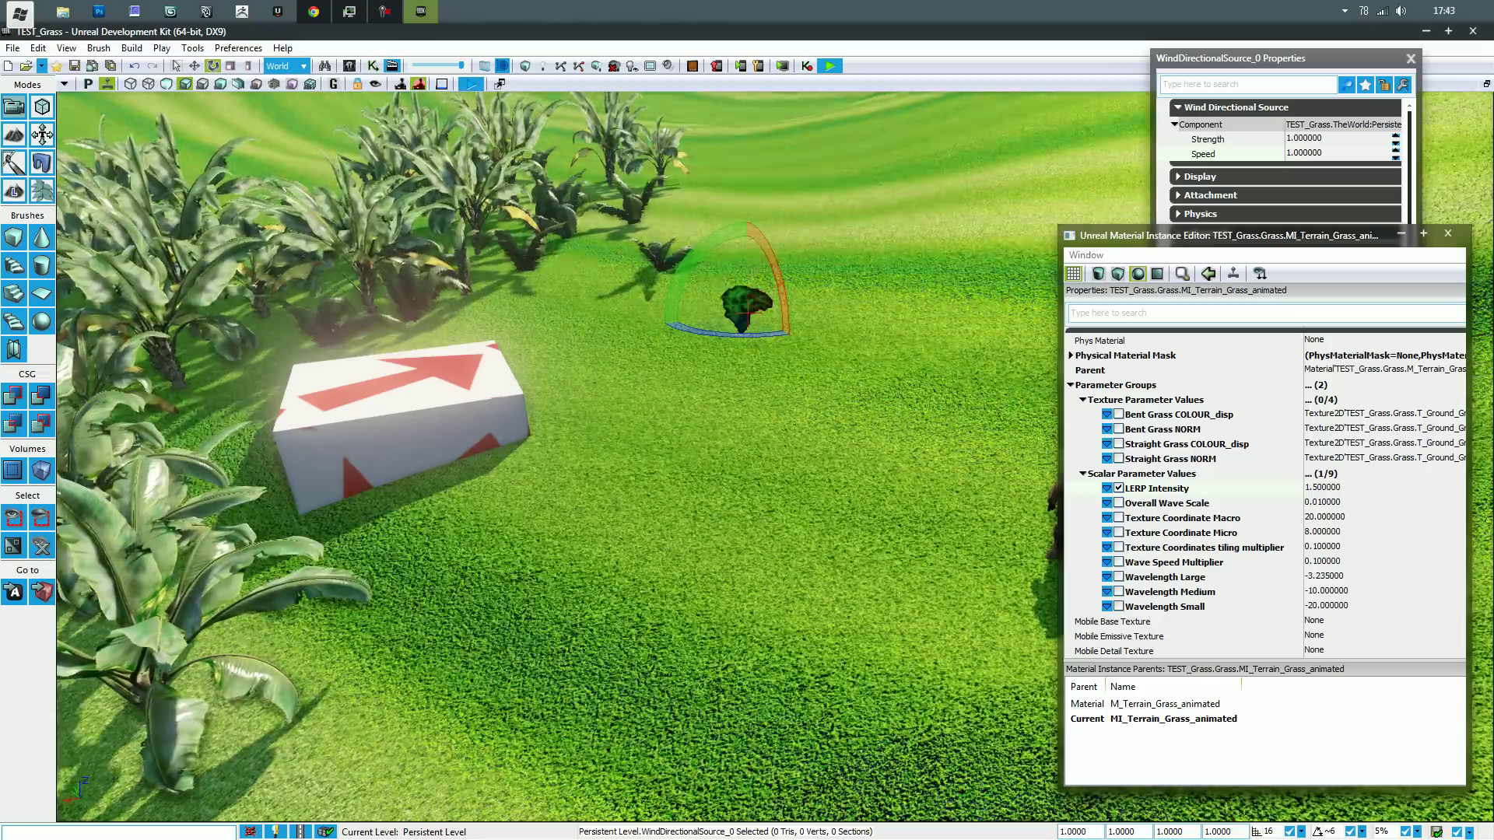
Raise the LERP Intensity to 5 and examine the texture blending across the terrain.
drag(1327, 487, 1303, 487)
text(5)
key(Return)
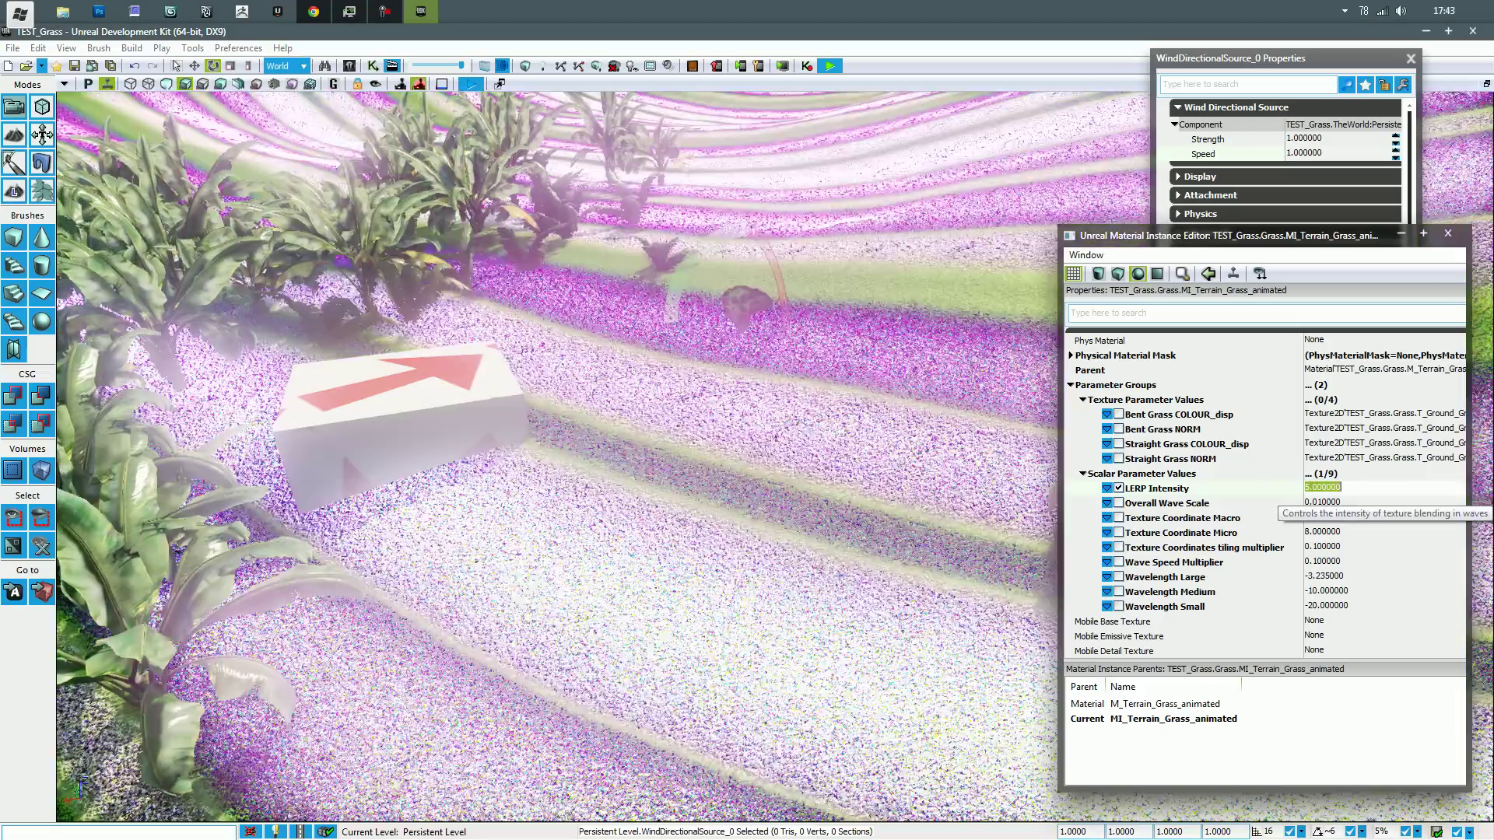
right_drag(933, 467, 914, 401)
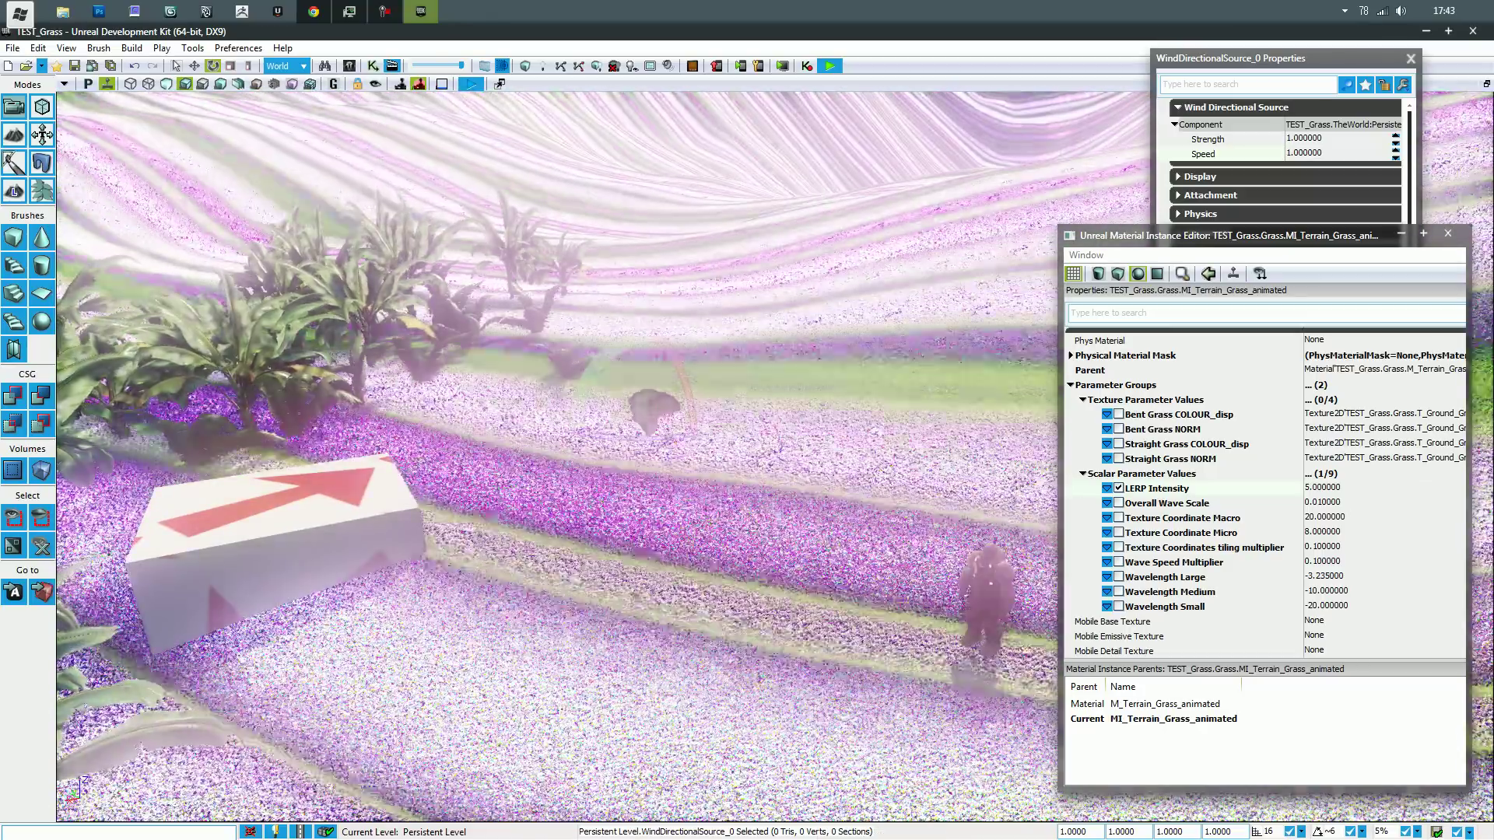
Set the LERP Intensity back to 1.5.
drag(1336, 488, 1303, 488)
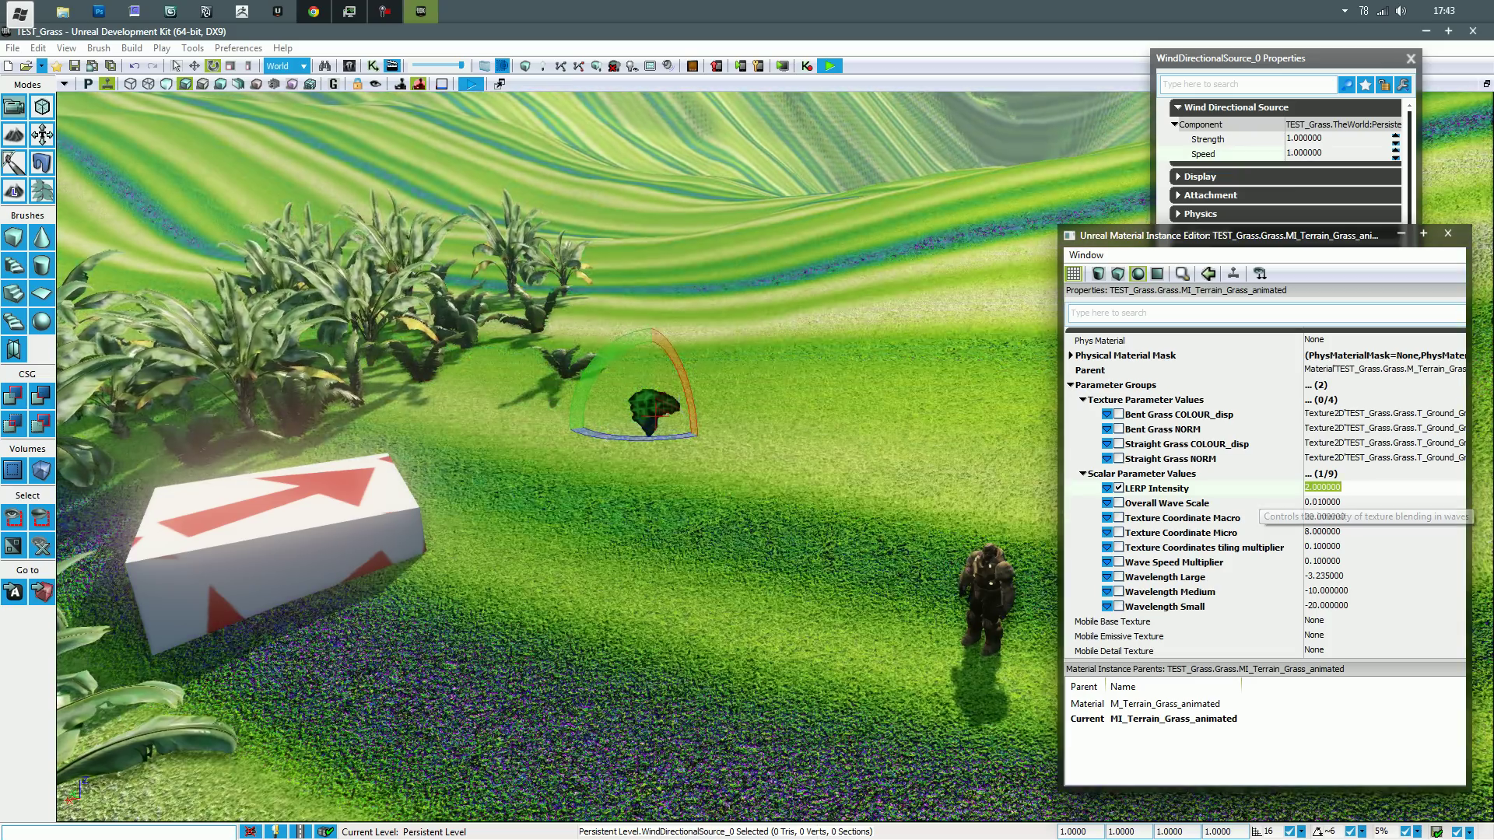
text(1.5)
key(Return)
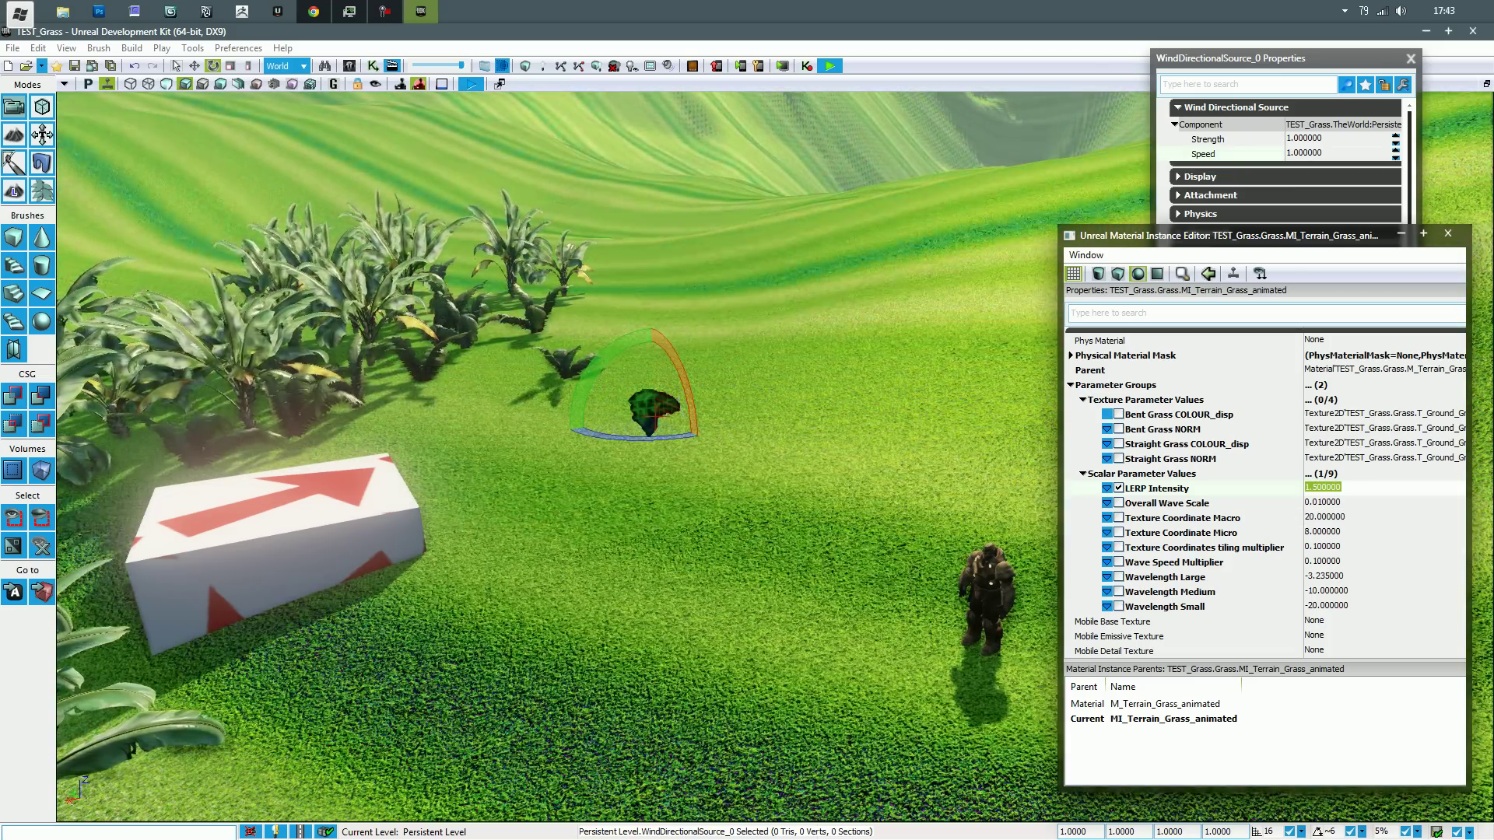
Turn off the LERP Intensity override and briefly try an Overall Wave Scale override of 1 on the grass.
click(1144, 504)
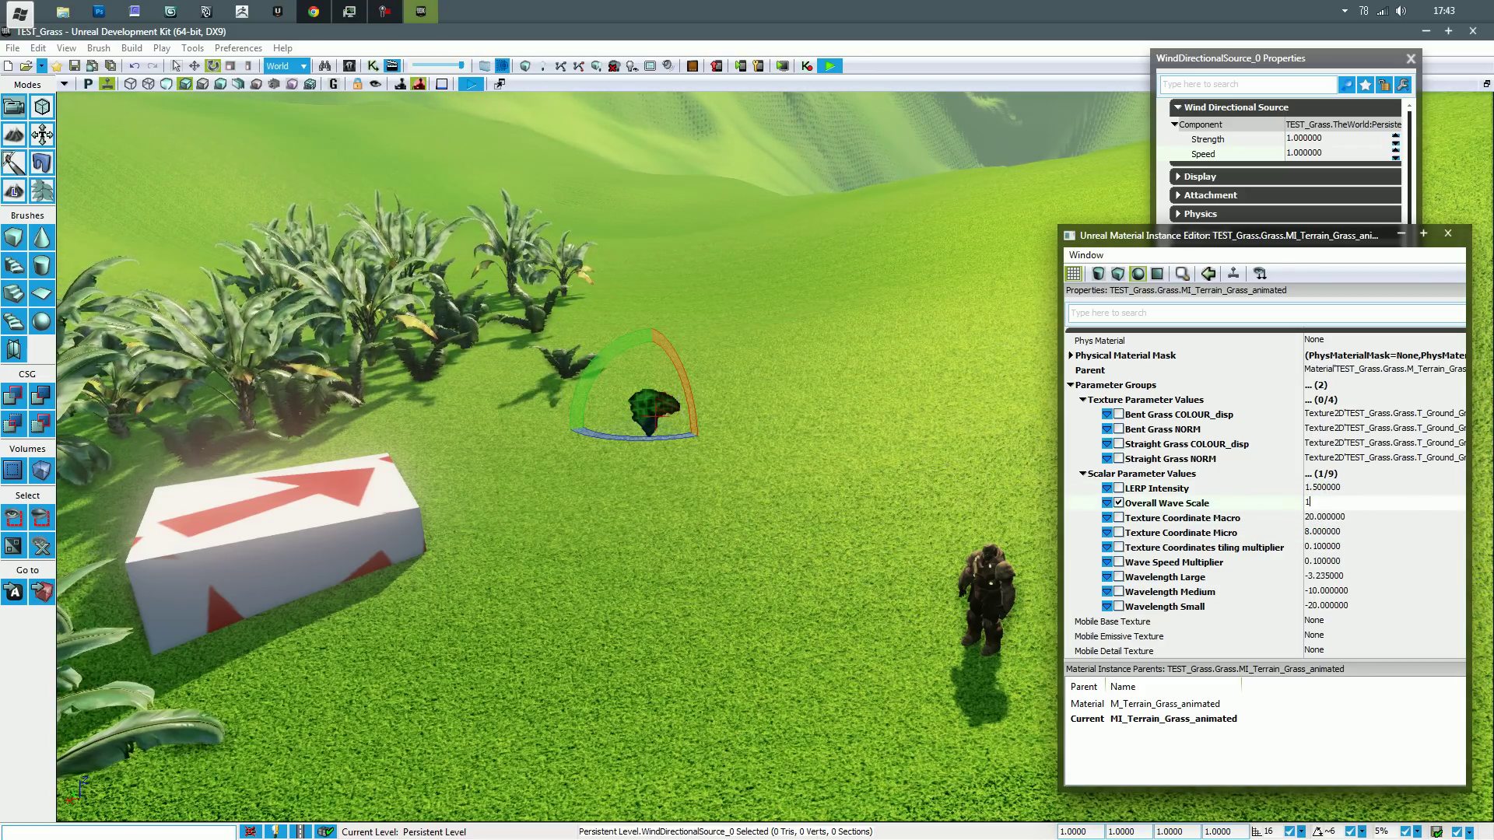
right_drag(778, 466, 743, 395)
click(1119, 503)
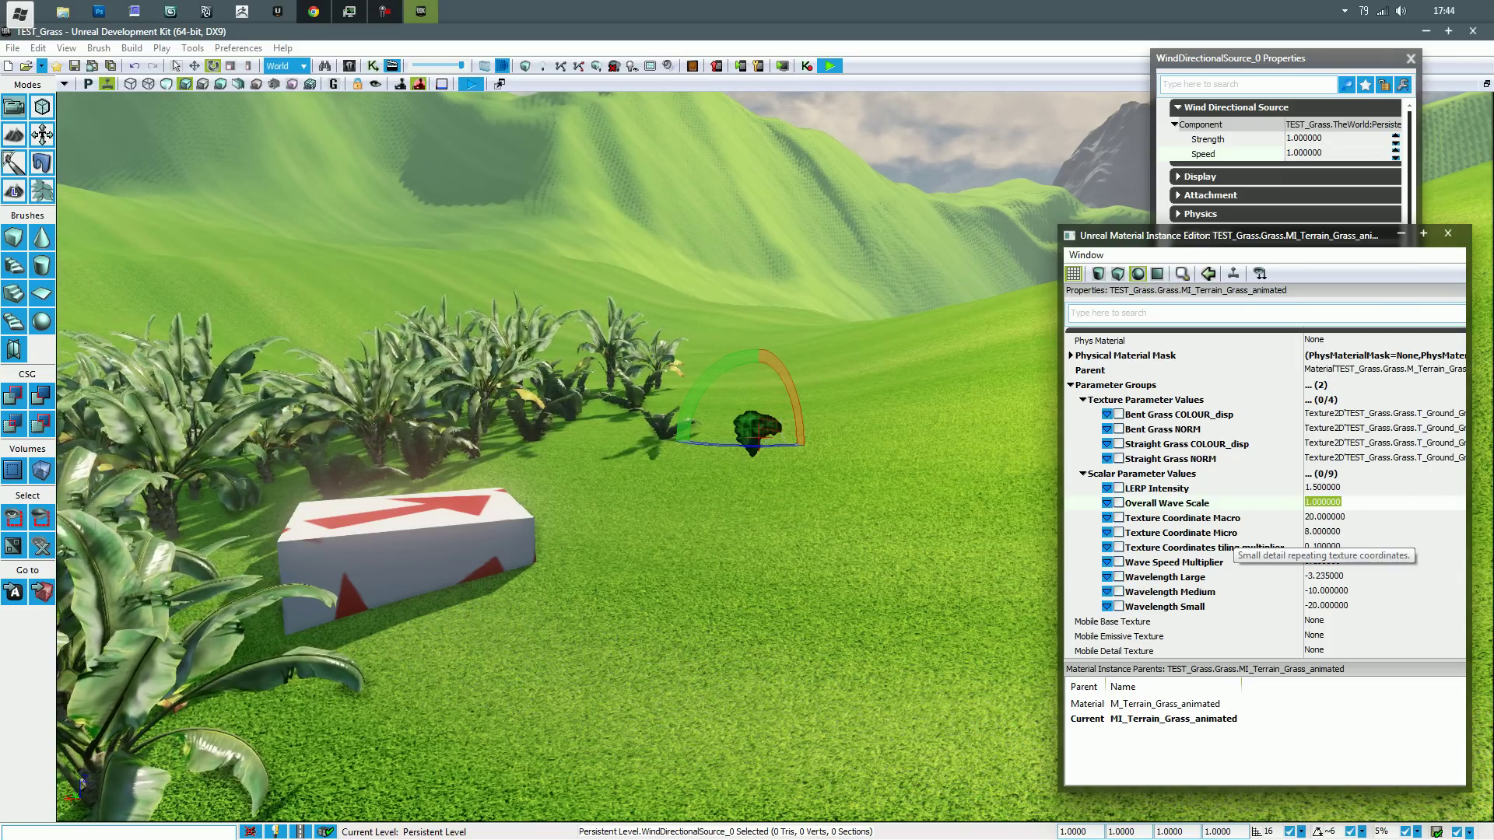
Enable the Texture Coordinates tiling multiplier override and set it to 1.
right_drag(856, 467, 894, 560)
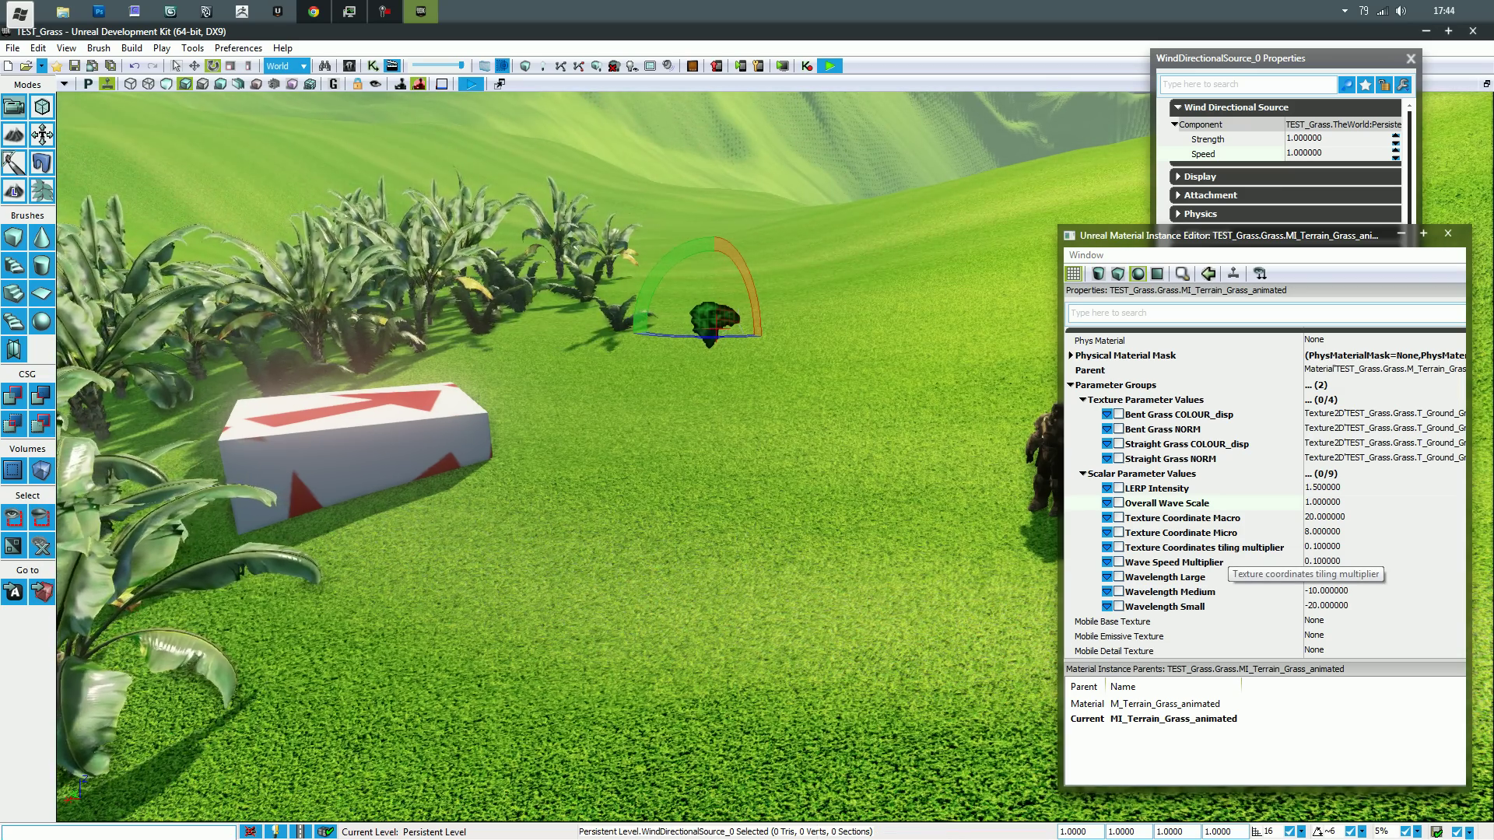
click(1118, 548)
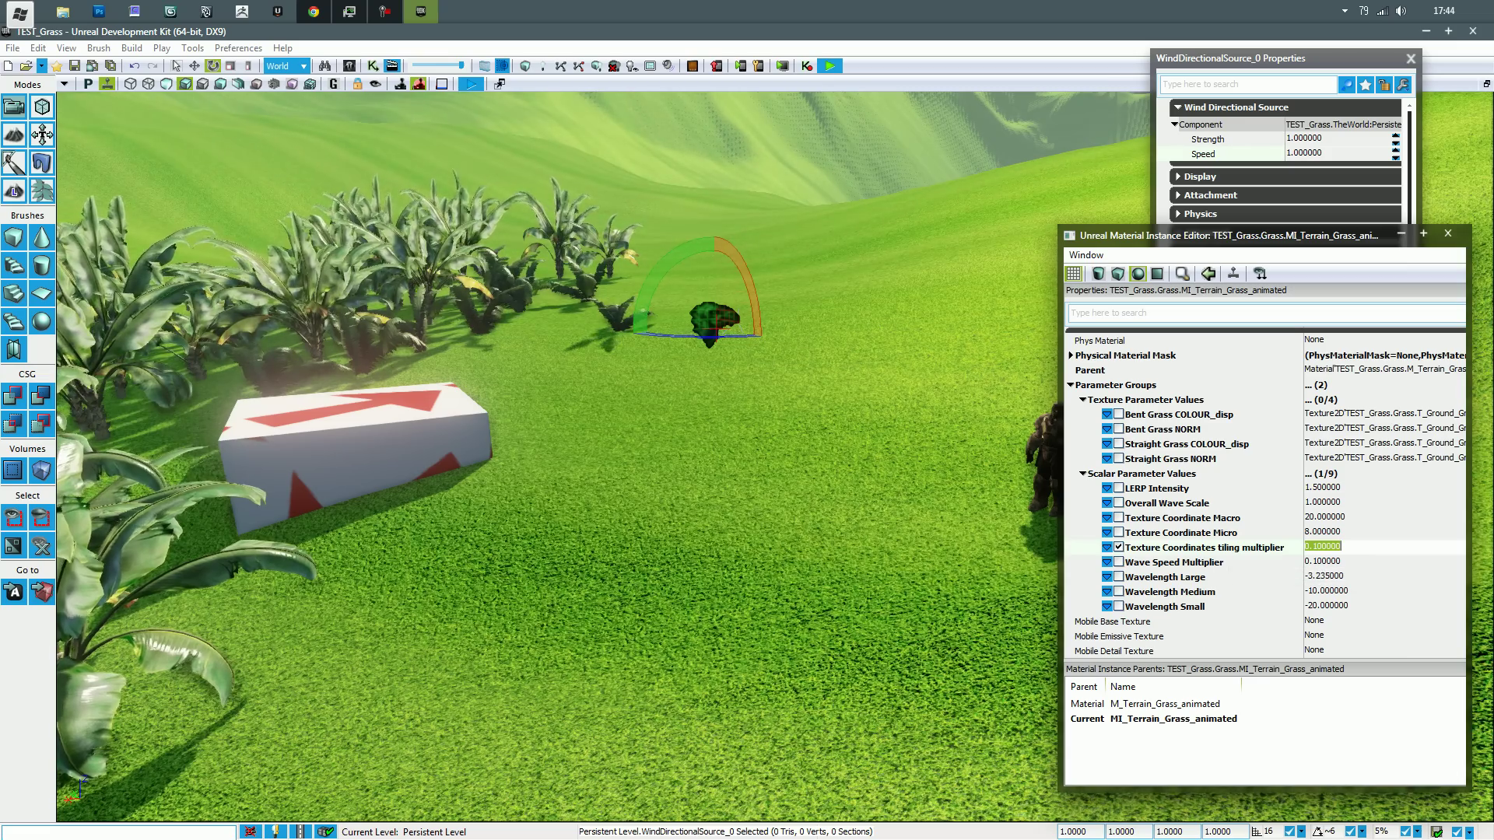
mouse_move(622, 389)
right_down()
mouse_move(583, 226)
mouse_move(600, 330)
mouse_move(642, 405)
right_up()
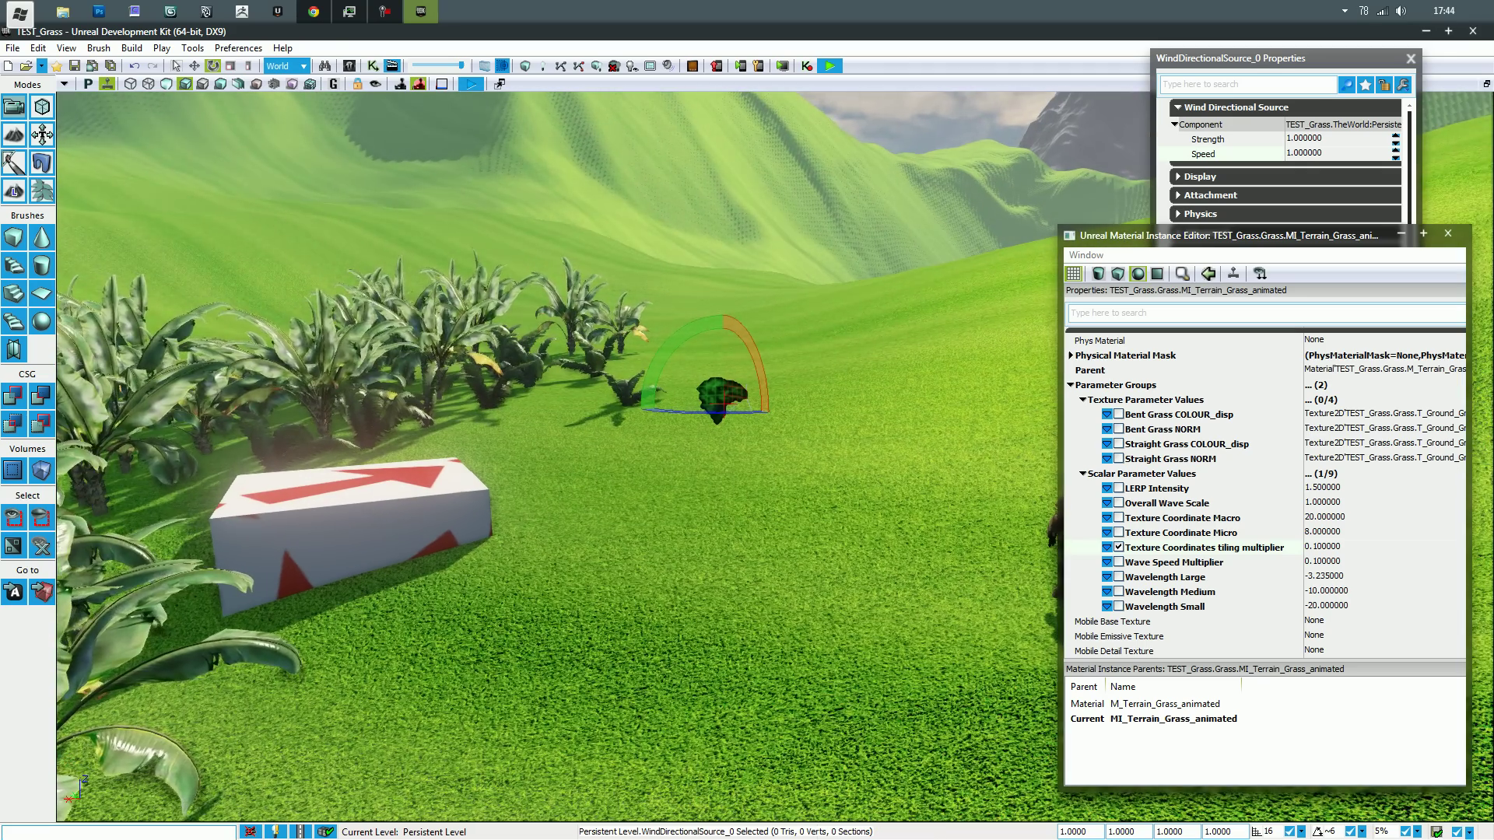
drag(1322, 546, 1304, 547)
text(1)
key(Return)
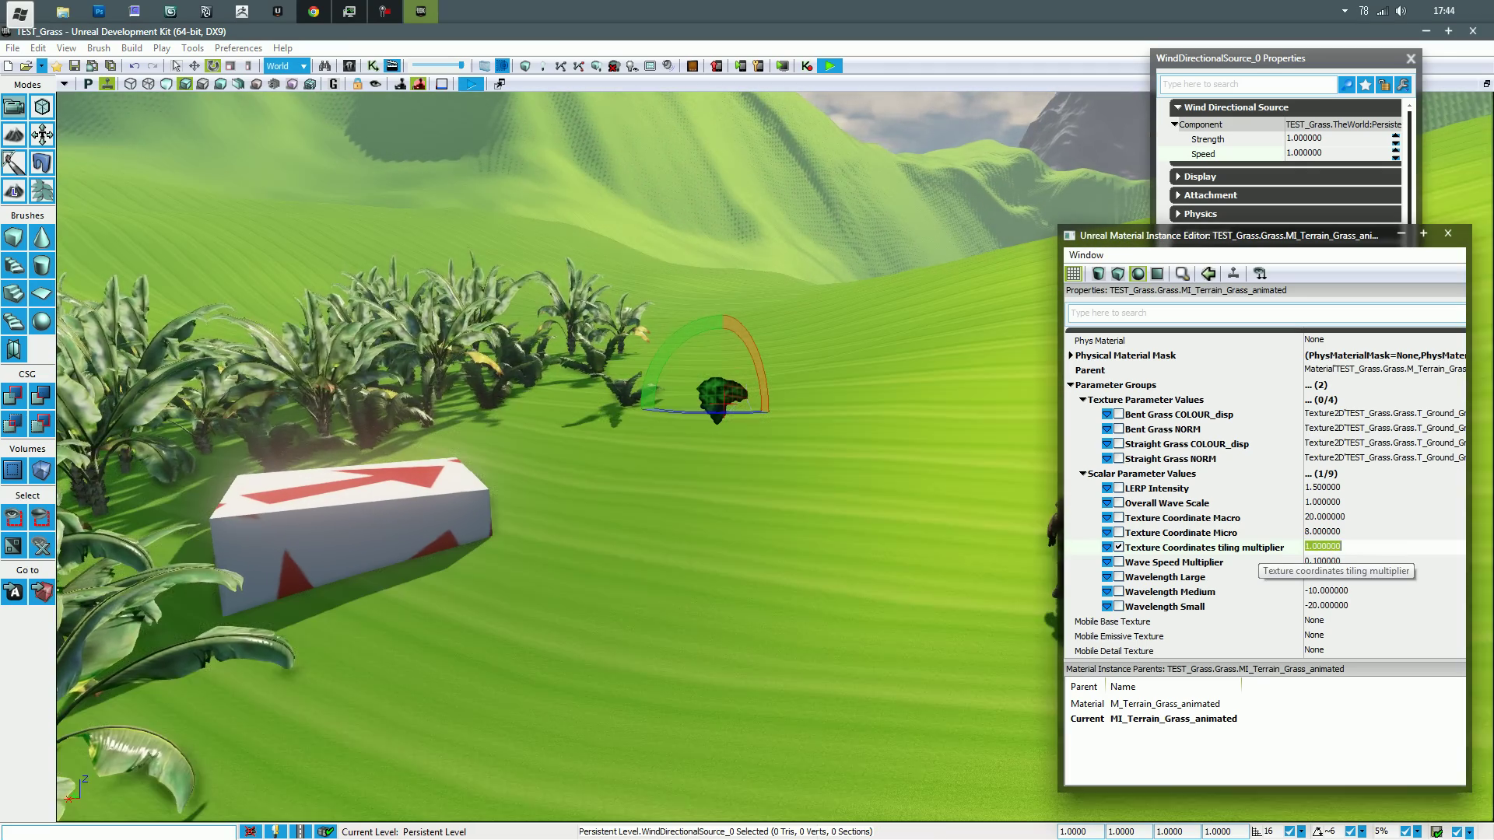
Turn off the Texture Coordinates tiling multiplier override and examine the grass on the terrain and distant hills.
right_drag(622, 335, 674, 312)
click(1118, 547)
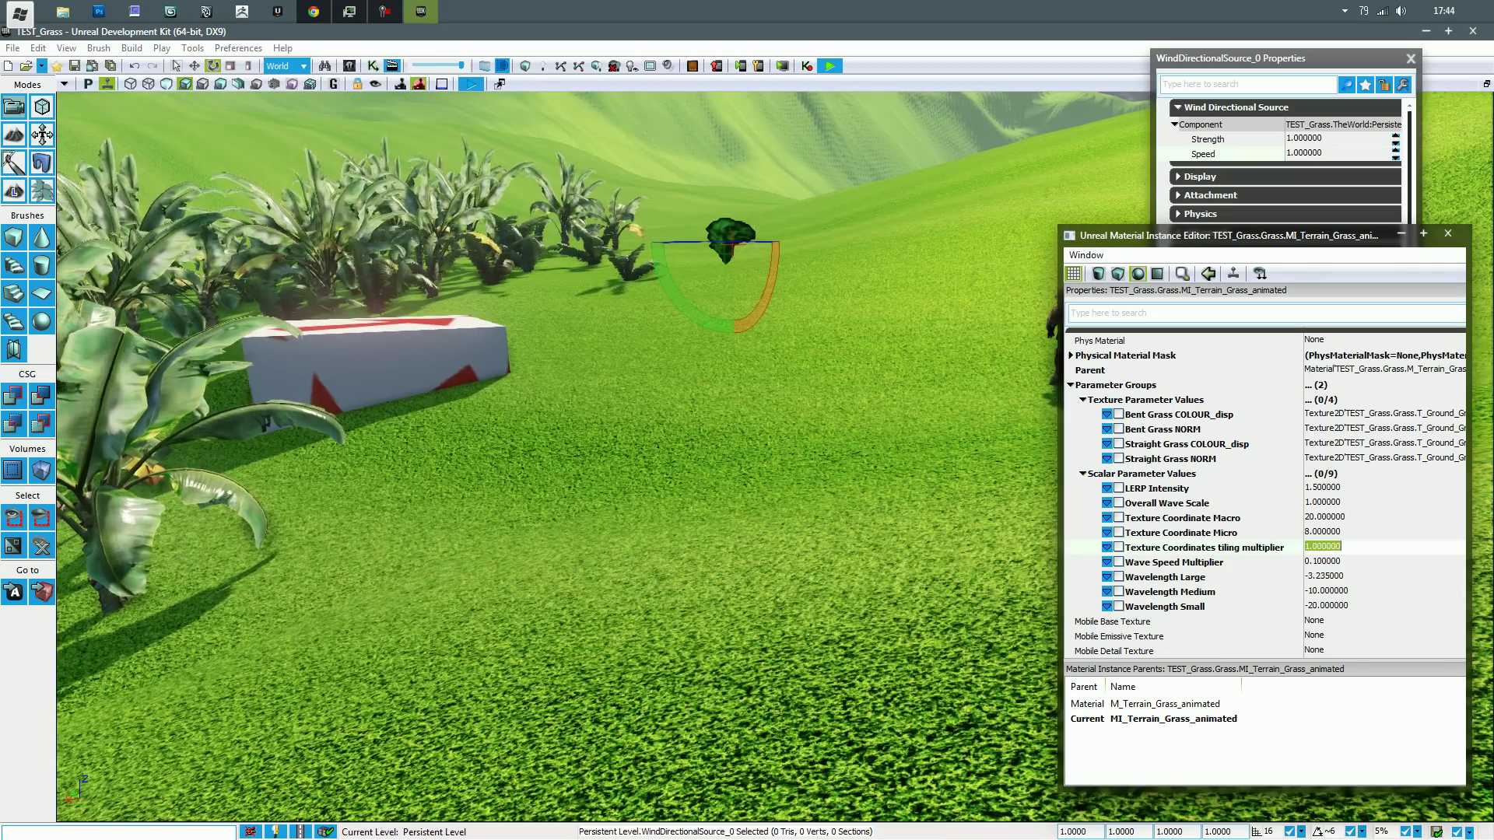
right_drag(746, 436, 753, 404)
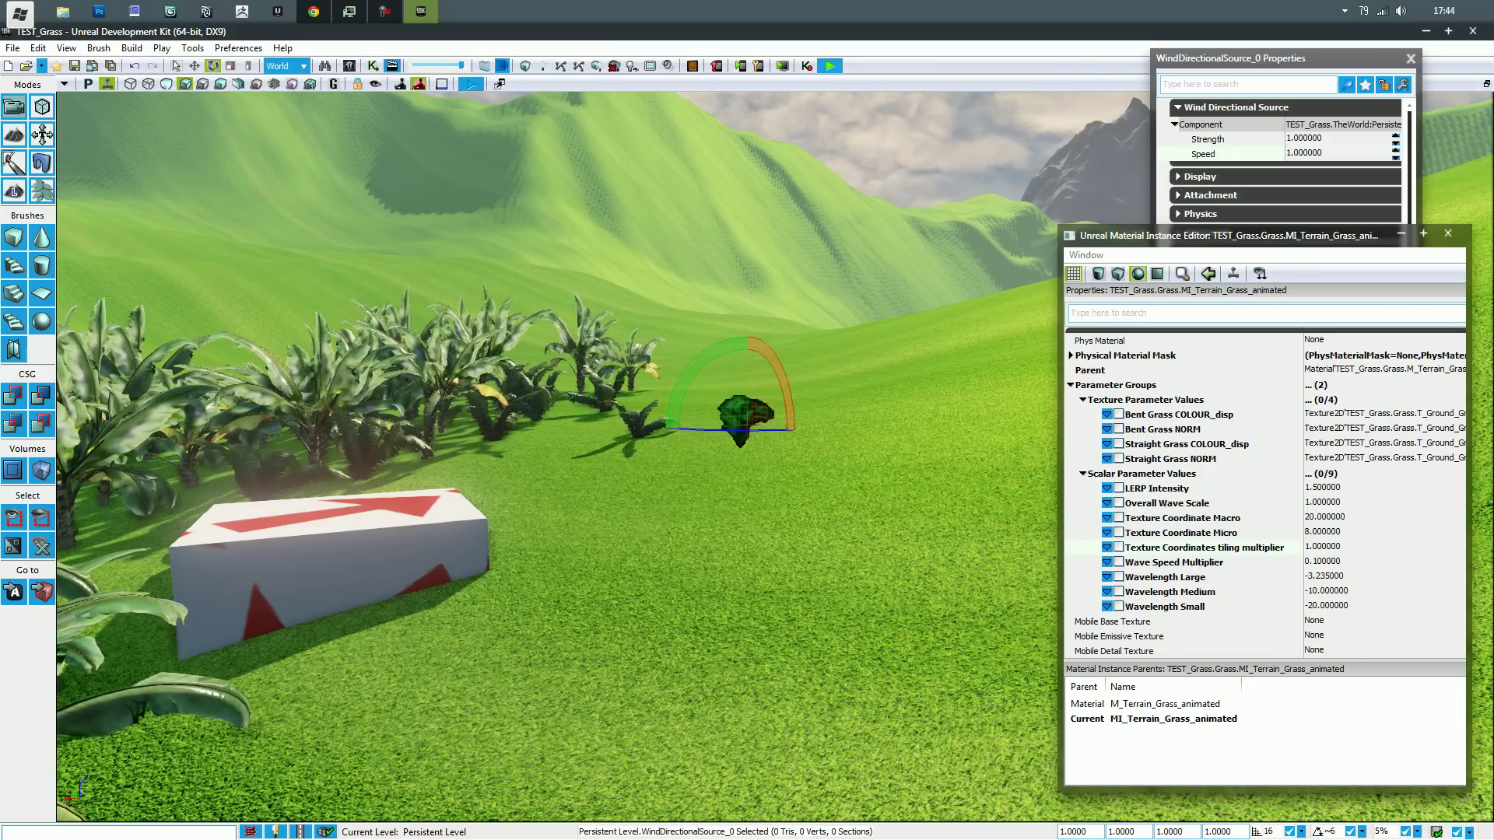
right_drag(700, 498, 618, 529)
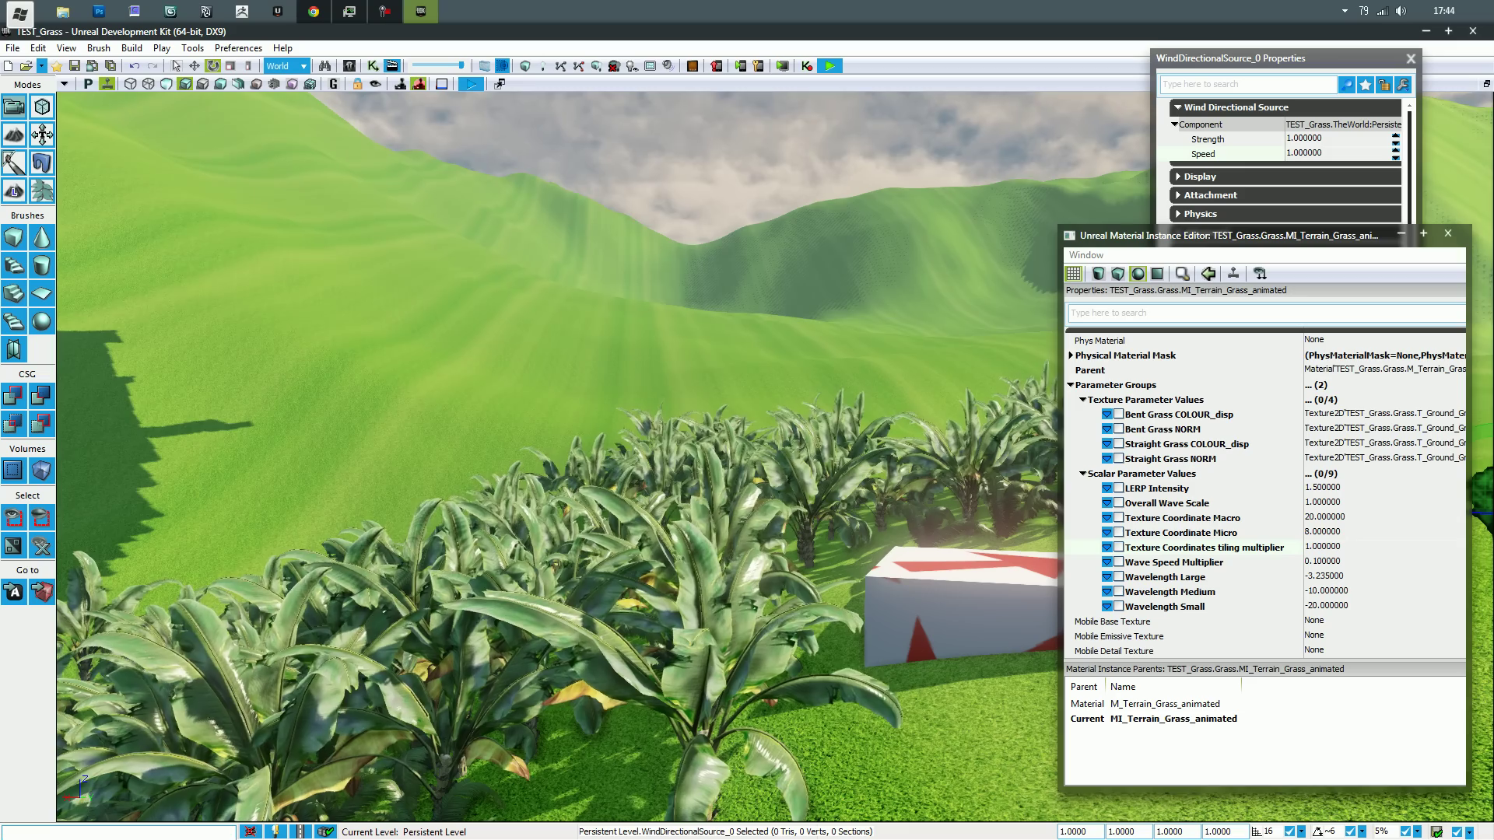
Close the material instance editor and briefly open the M_Terrain_Grass_animated material from the Content Browser.
click(1447, 233)
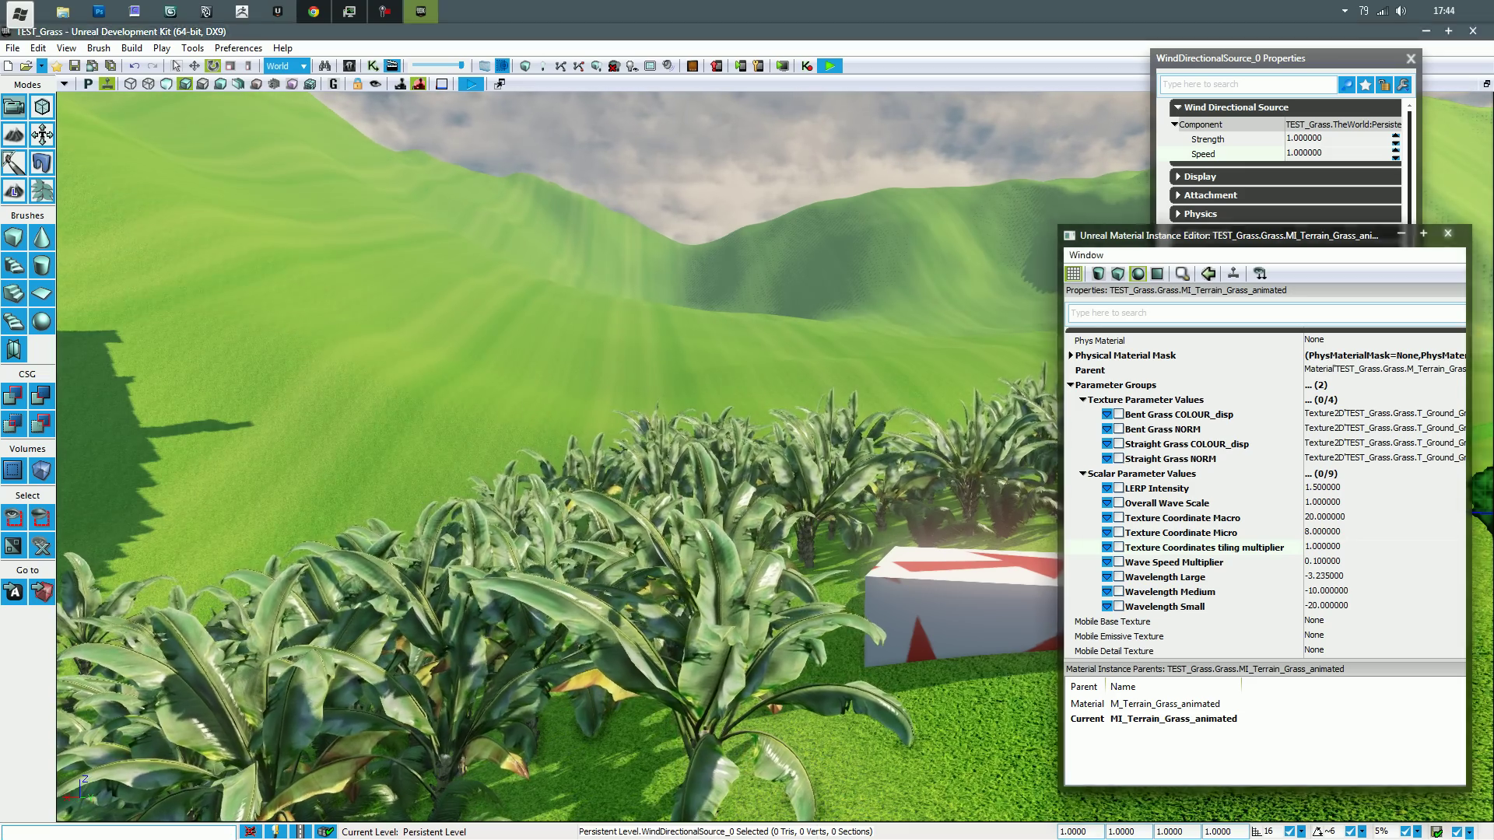
key(ctrl+shift+f)
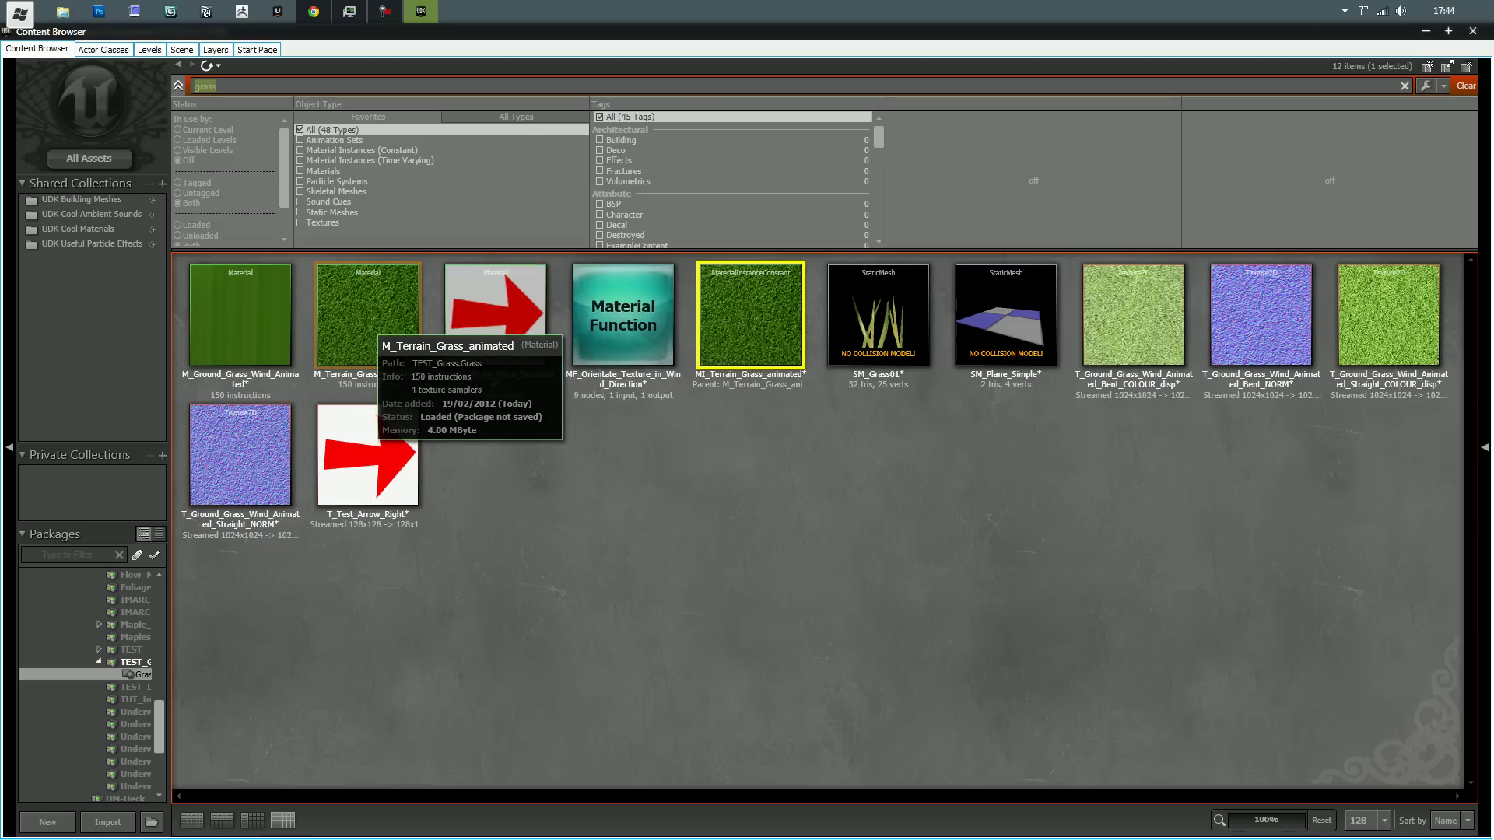
click(374, 330)
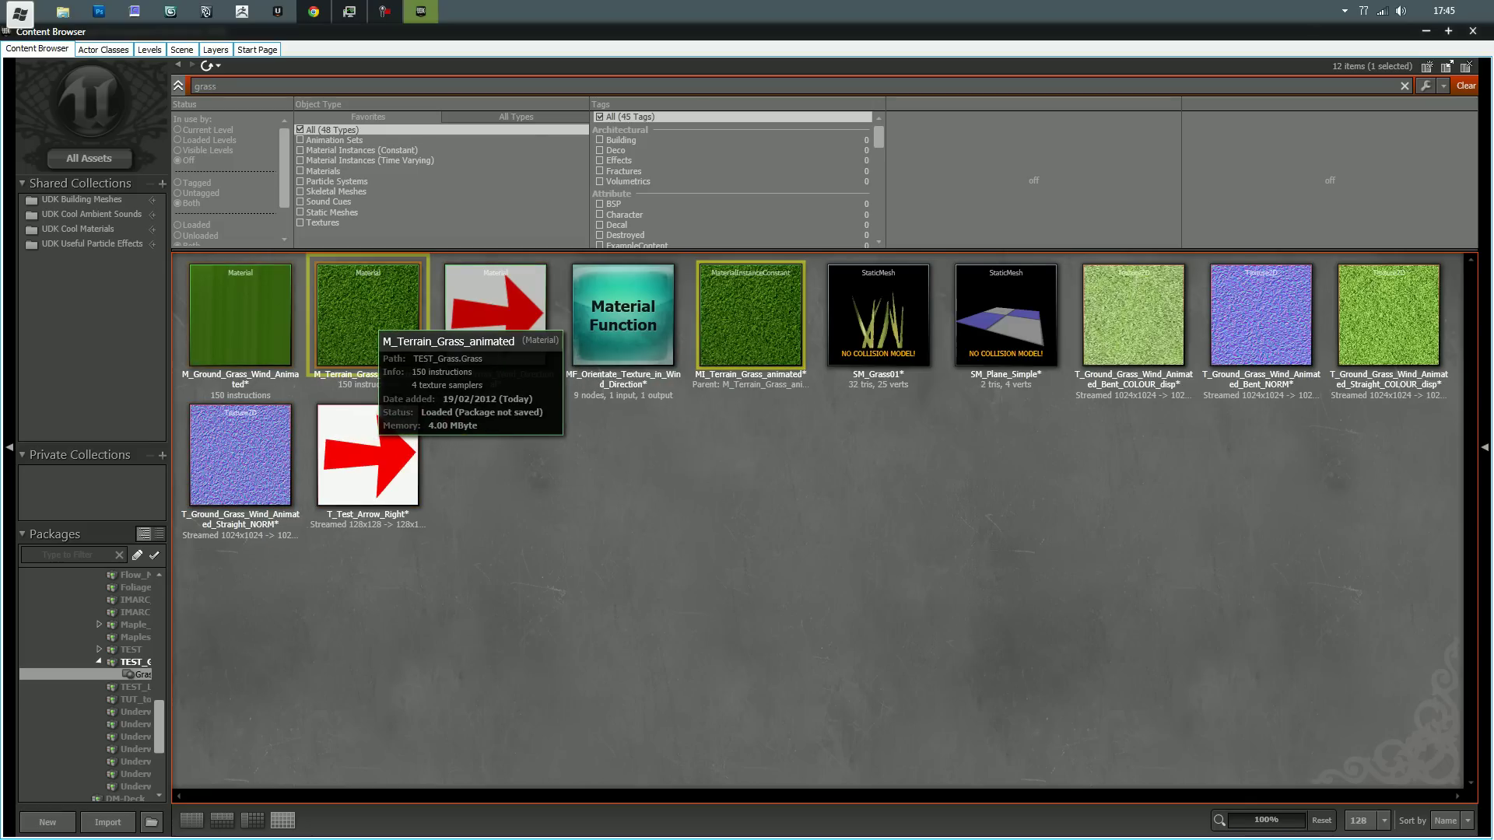
double_click(373, 330)
drag(700, 272, 709, 330)
click(1472, 31)
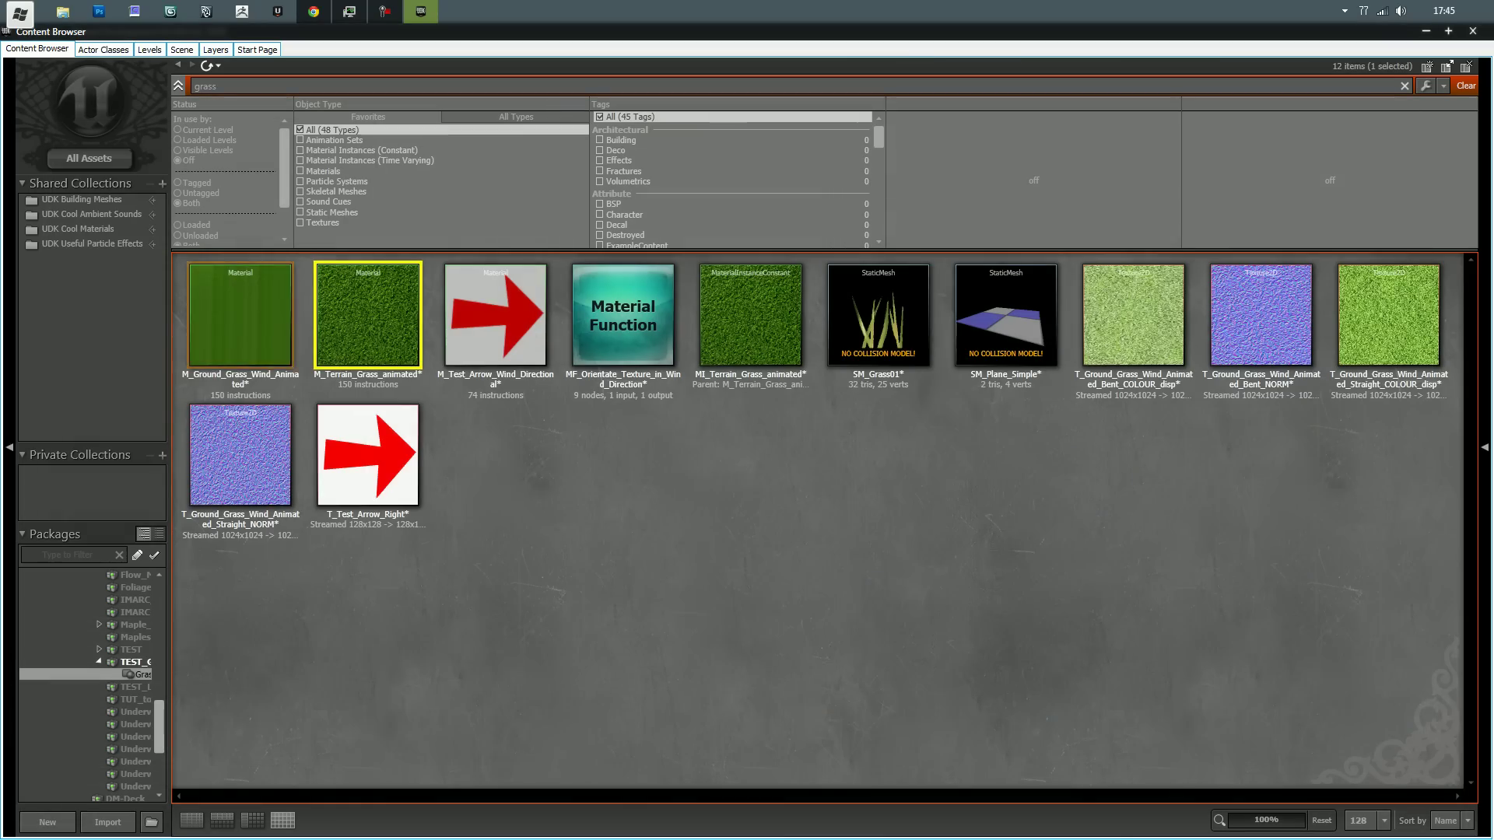
Open the M_Ground_Grass_Wind_Animated material and locate the Wind Speed group in its node graph.
double_click(238, 315)
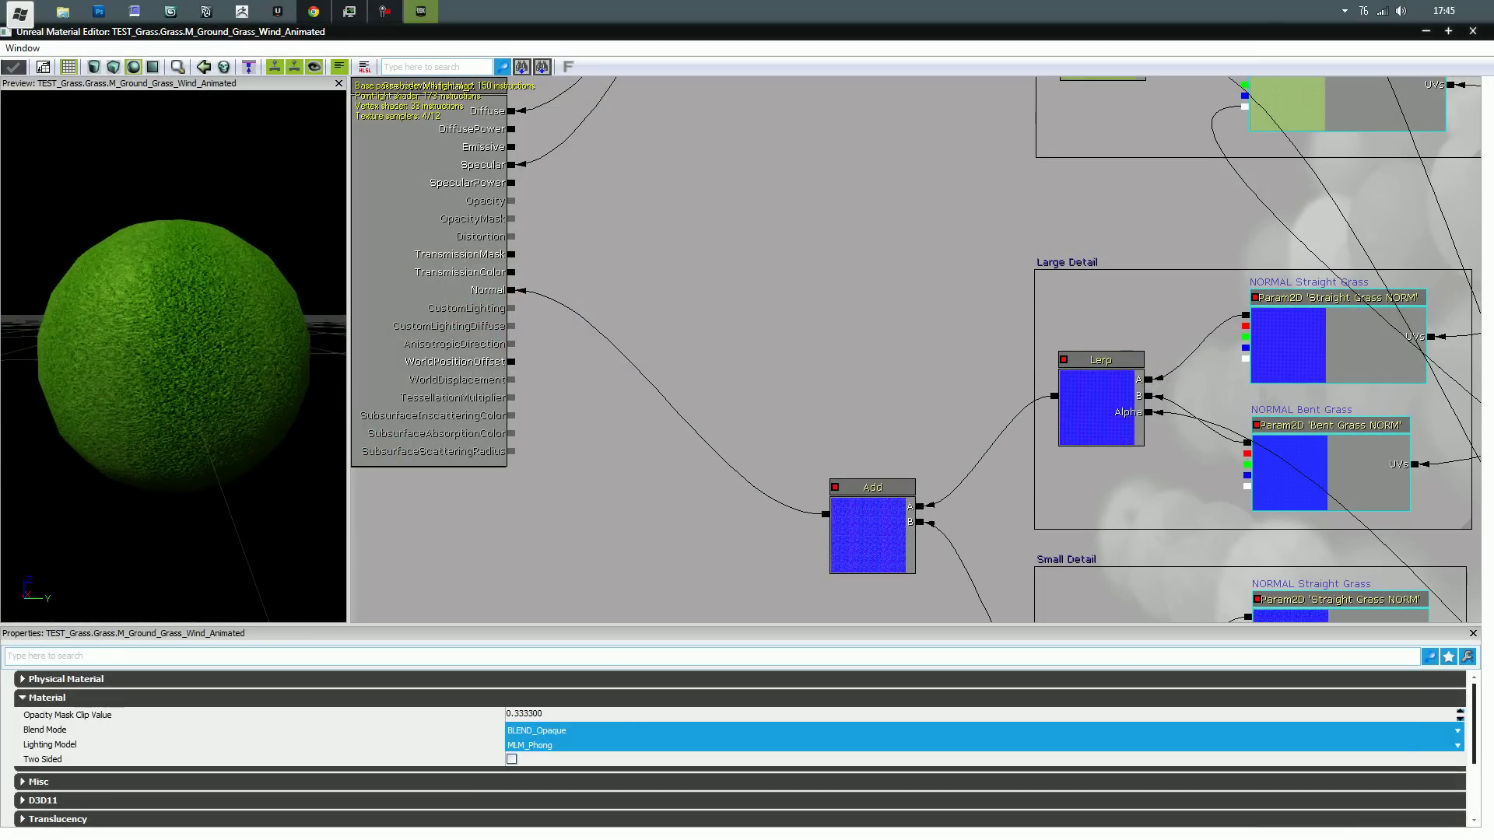
drag(856, 311, 642, 272)
scroll(1213, 475, down, 4)
drag(1423, 568, 494, 314)
drag(1104, 350, 541, 130)
scroll(1218, 434, up, 2)
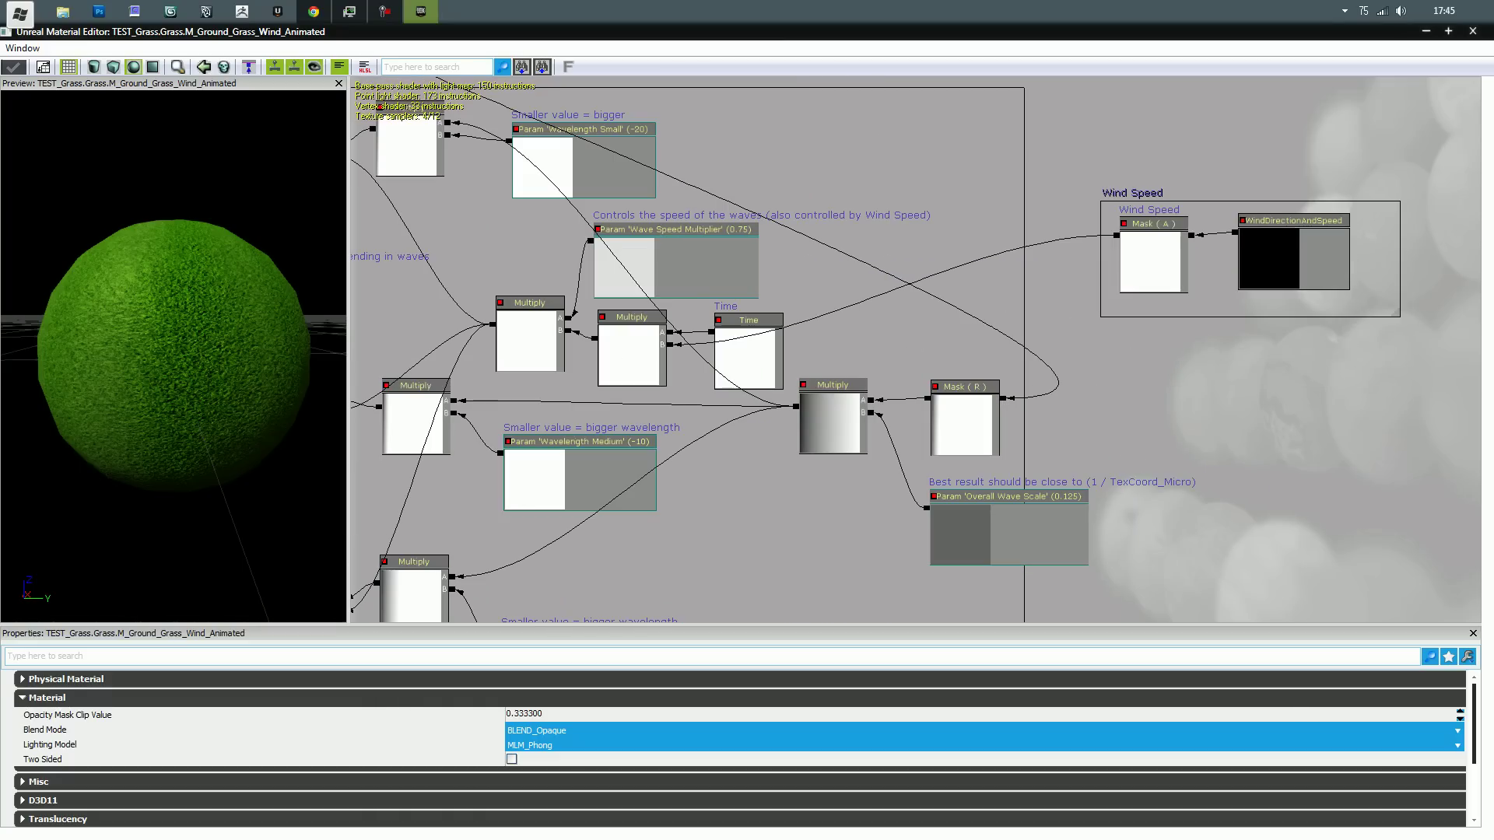
Inspect the Wind Speed mask and WindDirectionAndSpeed nodes and trace their connection into the wave nodes.
click(1151, 262)
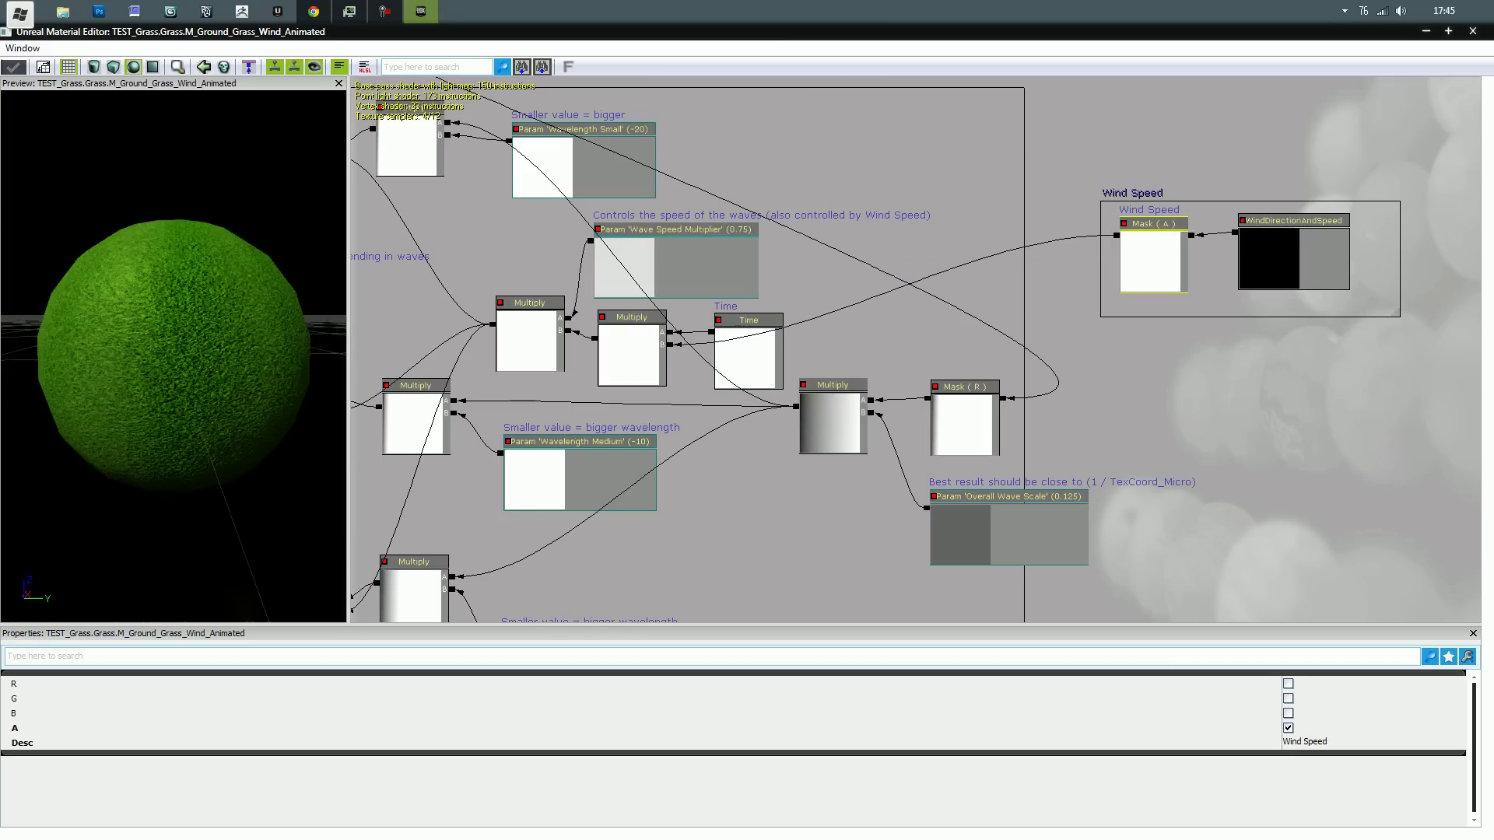
click(1293, 259)
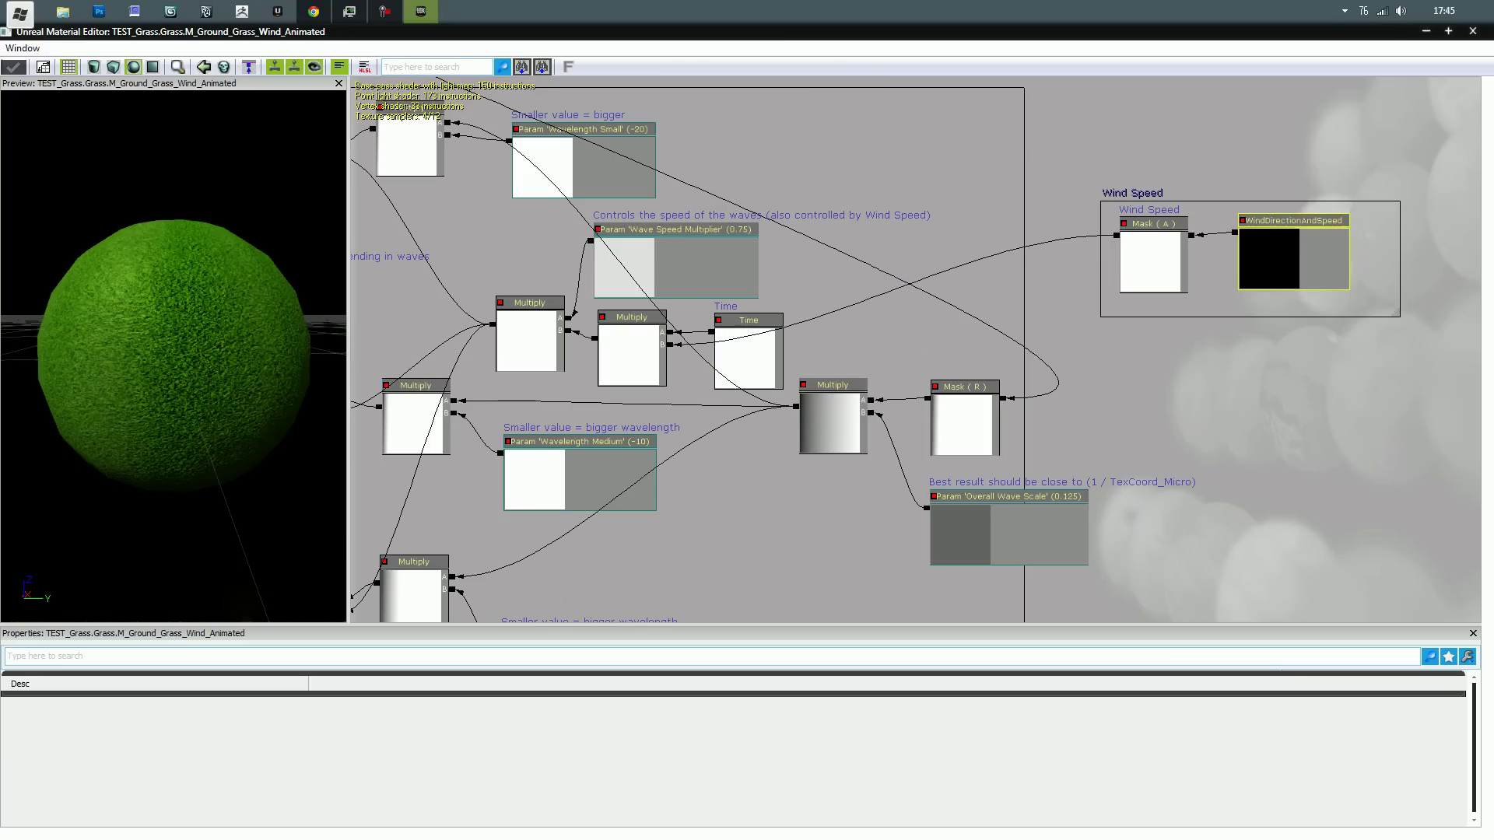
drag(1214, 374, 1325, 395)
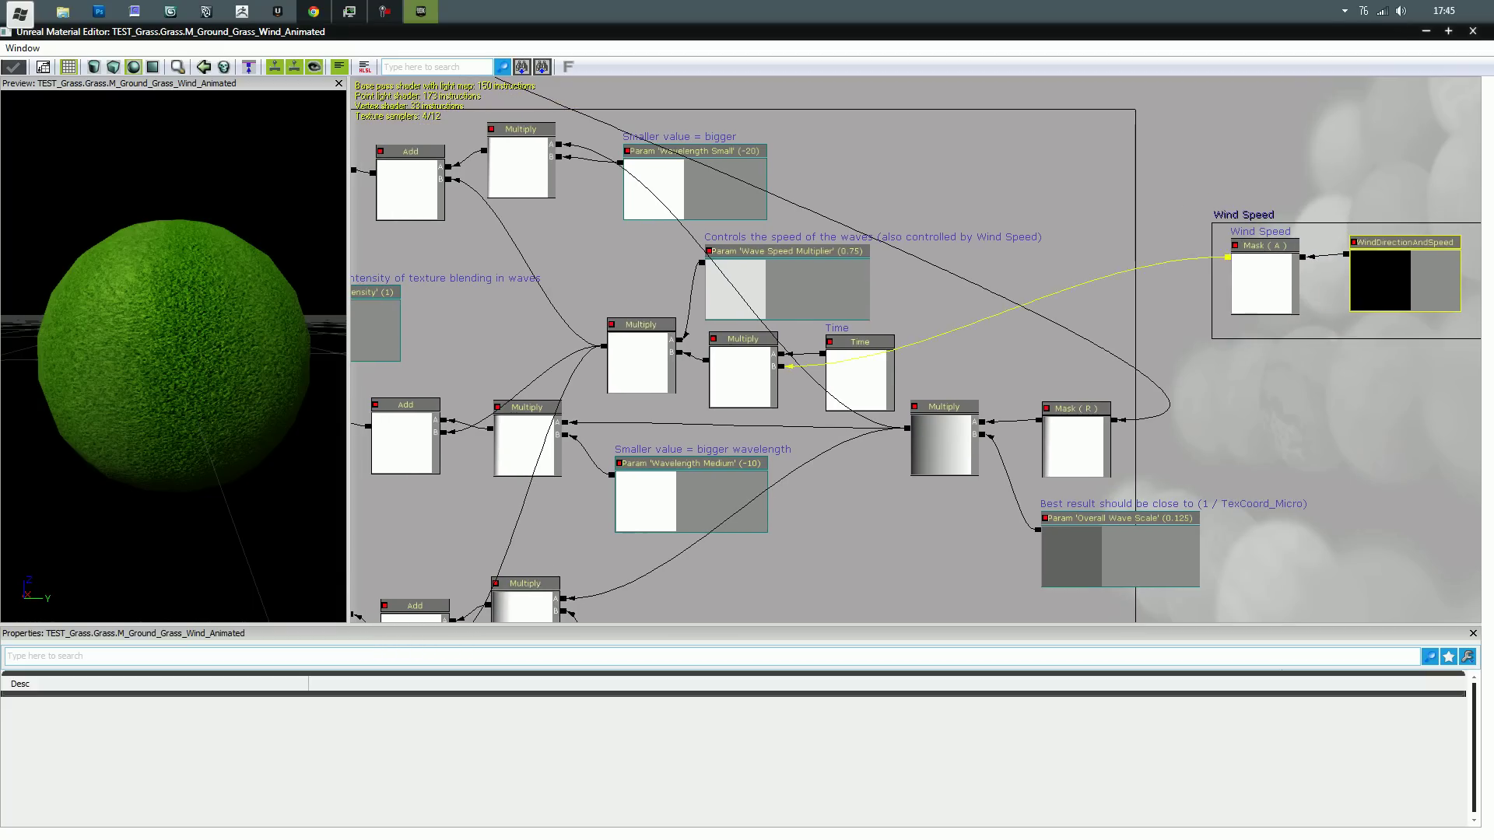
drag(1167, 373, 1329, 317)
drag(1011, 498, 1439, 520)
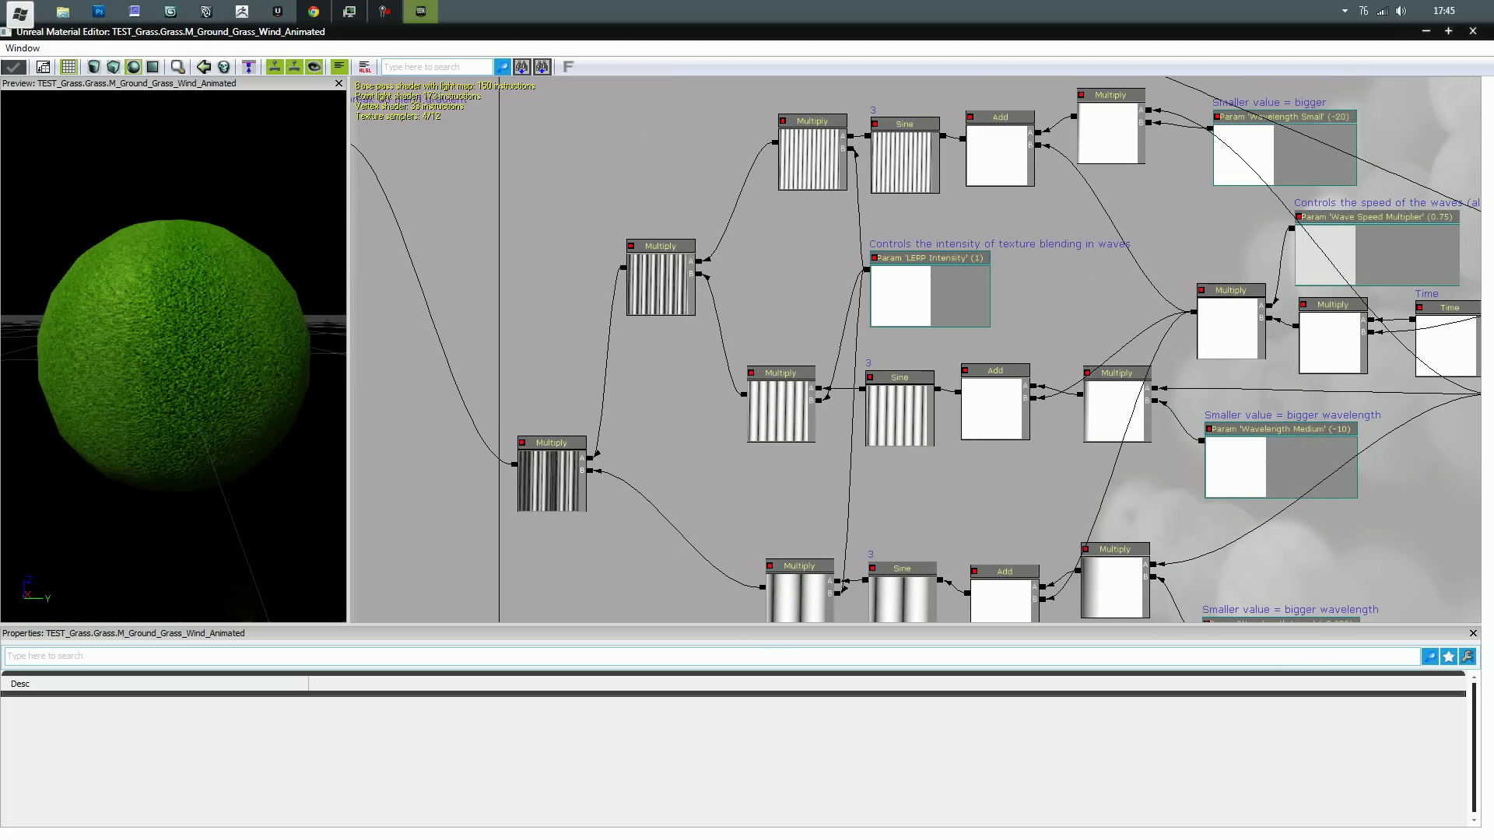
Inspect the straight and bent grass diffuse texture parameters in the Small Detail group.
drag(1012, 498, 1196, 465)
drag(1102, 361, 1446, 555)
drag(916, 187, 1241, 610)
scroll(915, 373, down, 1)
drag(779, 208, 848, 322)
click(844, 253)
click(844, 170)
click(840, 255)
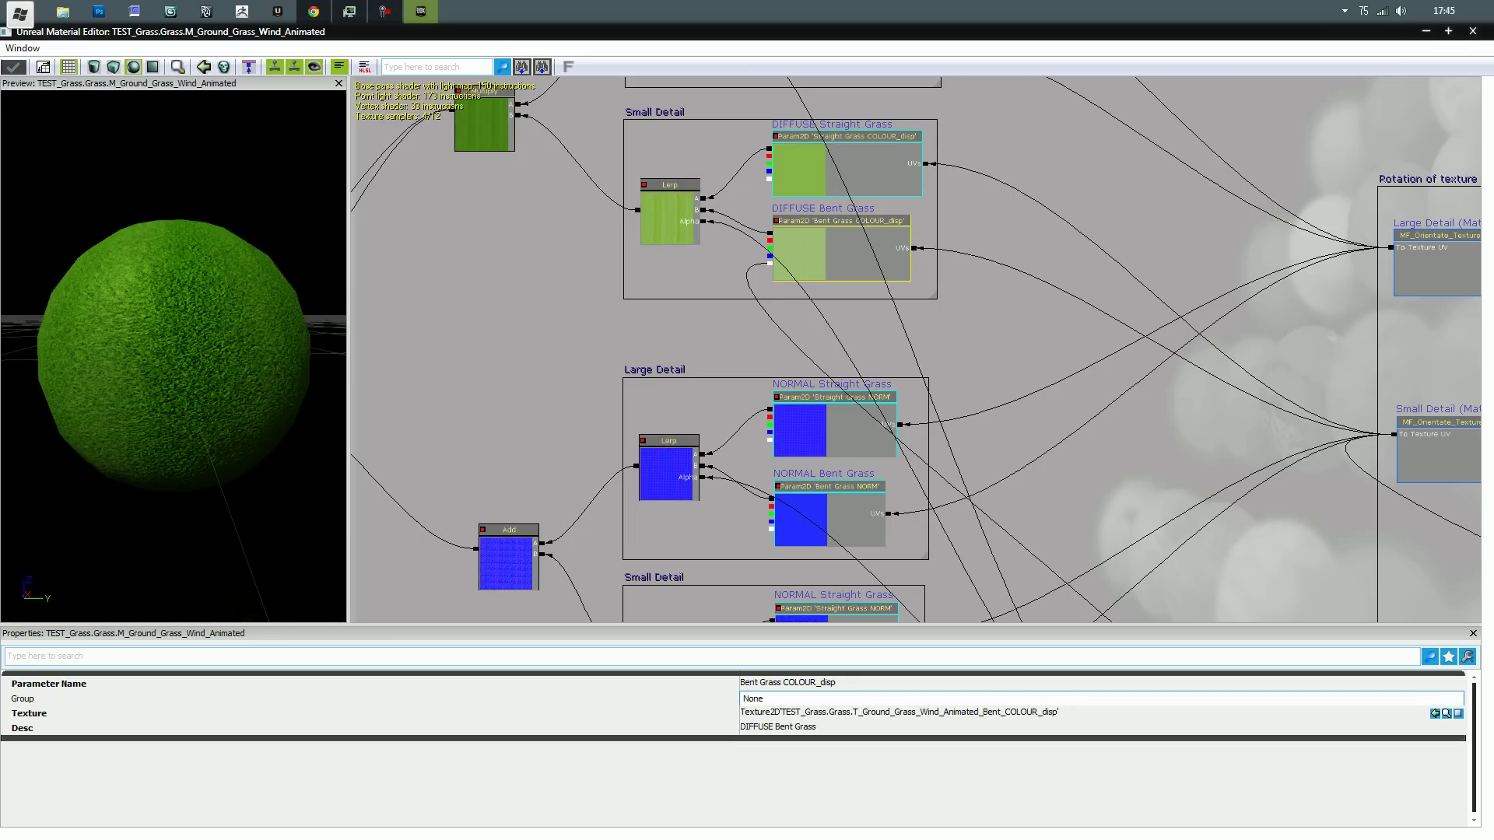
Examine the Multiply node that uses the height mask to break up the blend gradient and the detail groups it feeds.
drag(841, 404, 484, 21)
scroll(882, 465, up, 2)
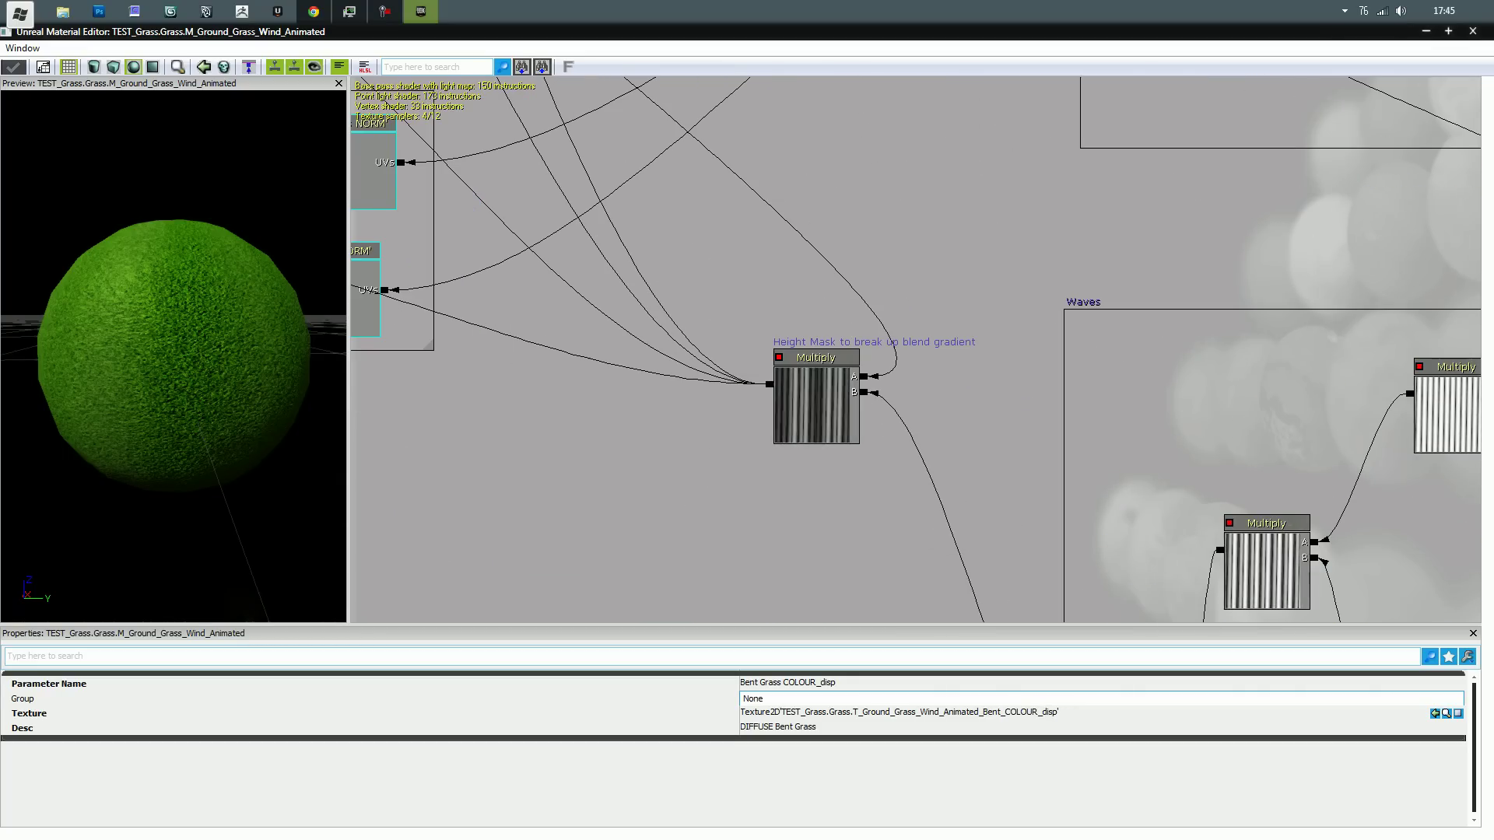
drag(882, 465, 1105, 637)
drag(661, 224, 297, 485)
scroll(844, 456, down, 3)
drag(422, 261, 1112, 335)
scroll(800, 322, down, 2)
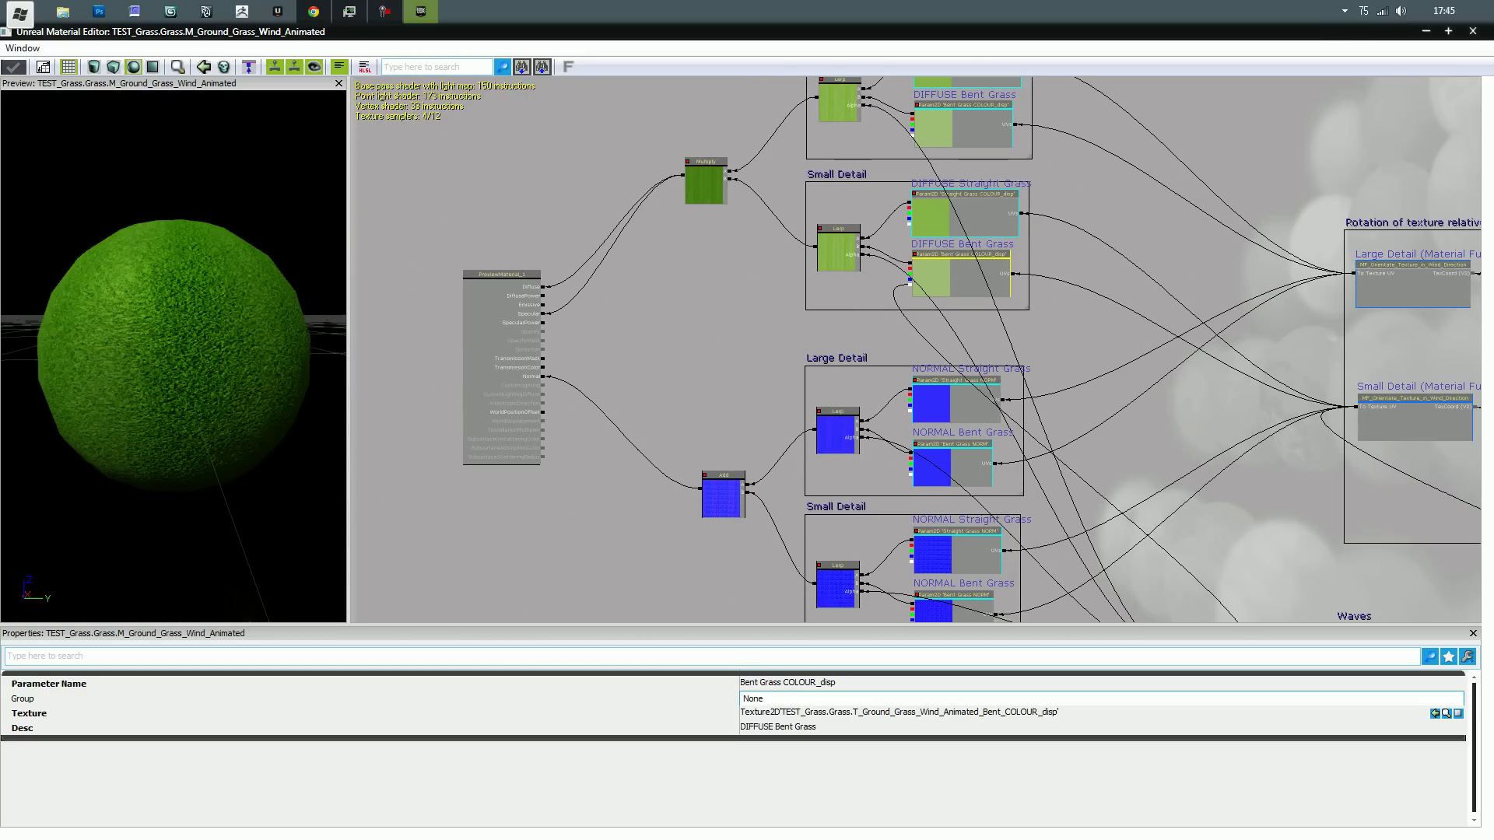
Open the Large Detail function MF_Orientate_Texture_in_Wind_Direction and inspect its WindDirectionAndSpeed node.
drag(1167, 389, 363, 265)
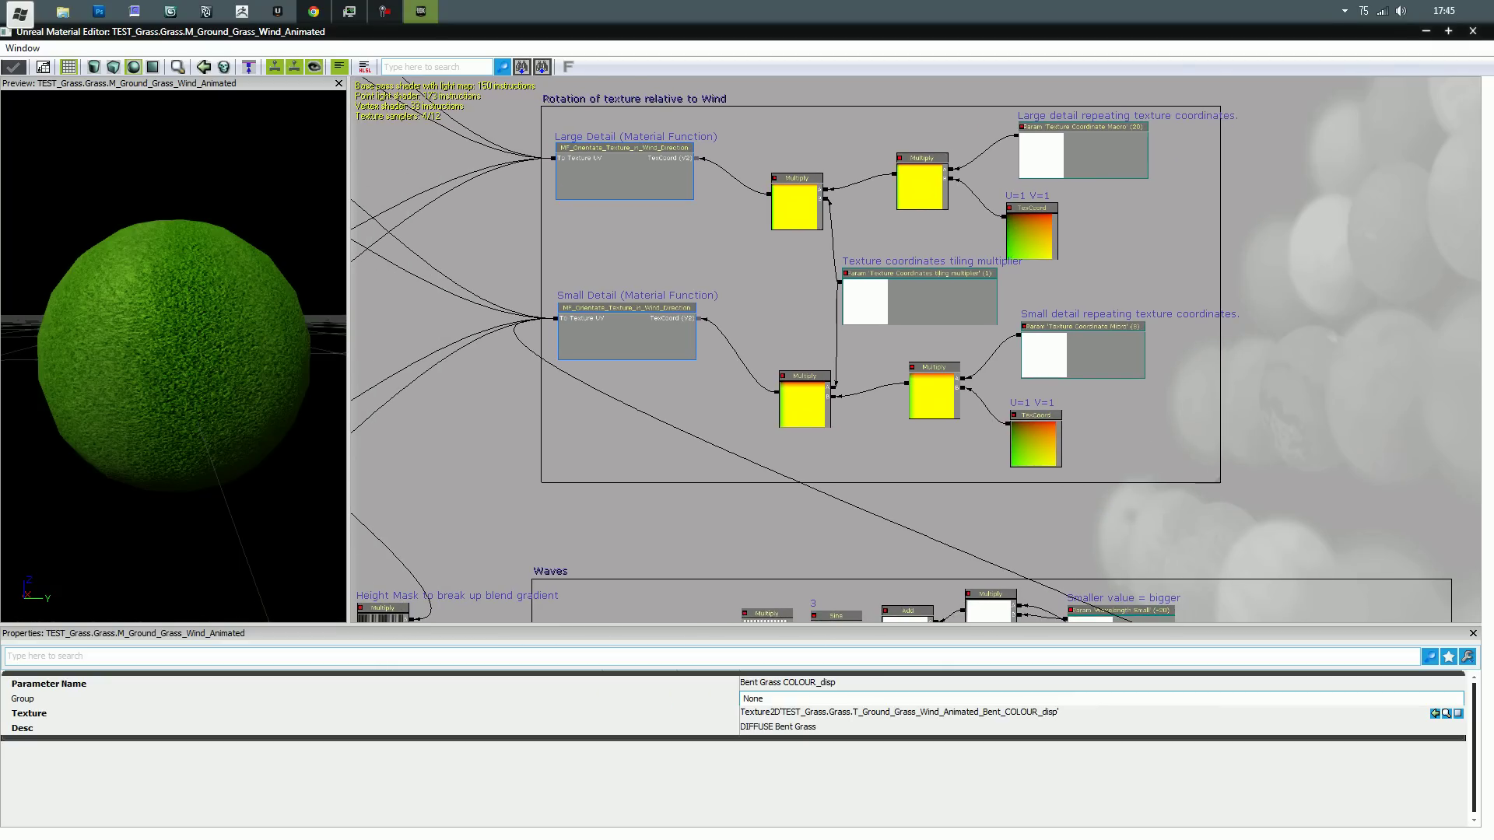
drag(364, 265, 448, 300)
double_click(710, 208)
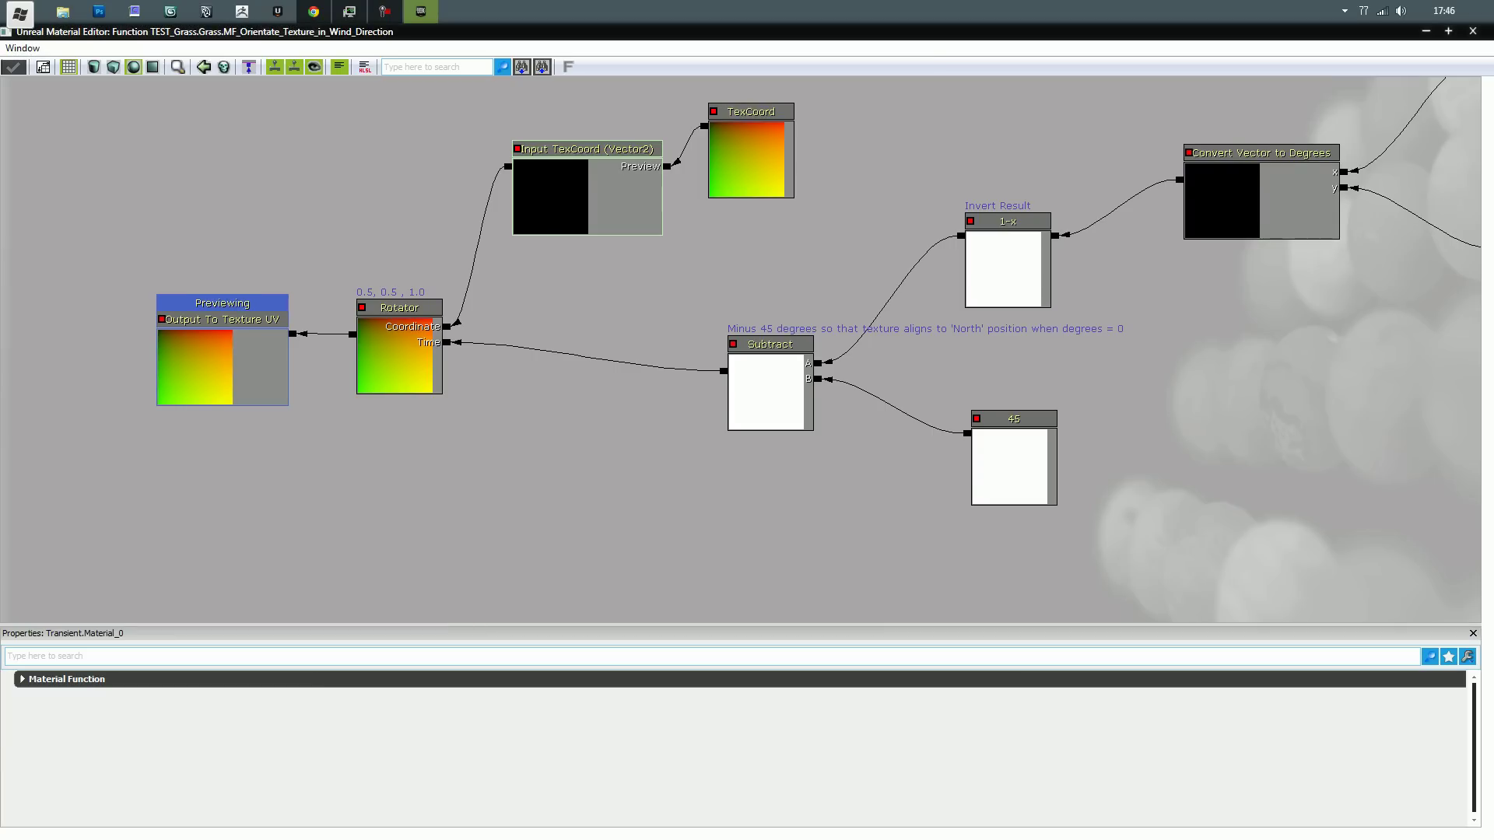
drag(709, 208, 311, 228)
drag(1375, 204, 1378, 249)
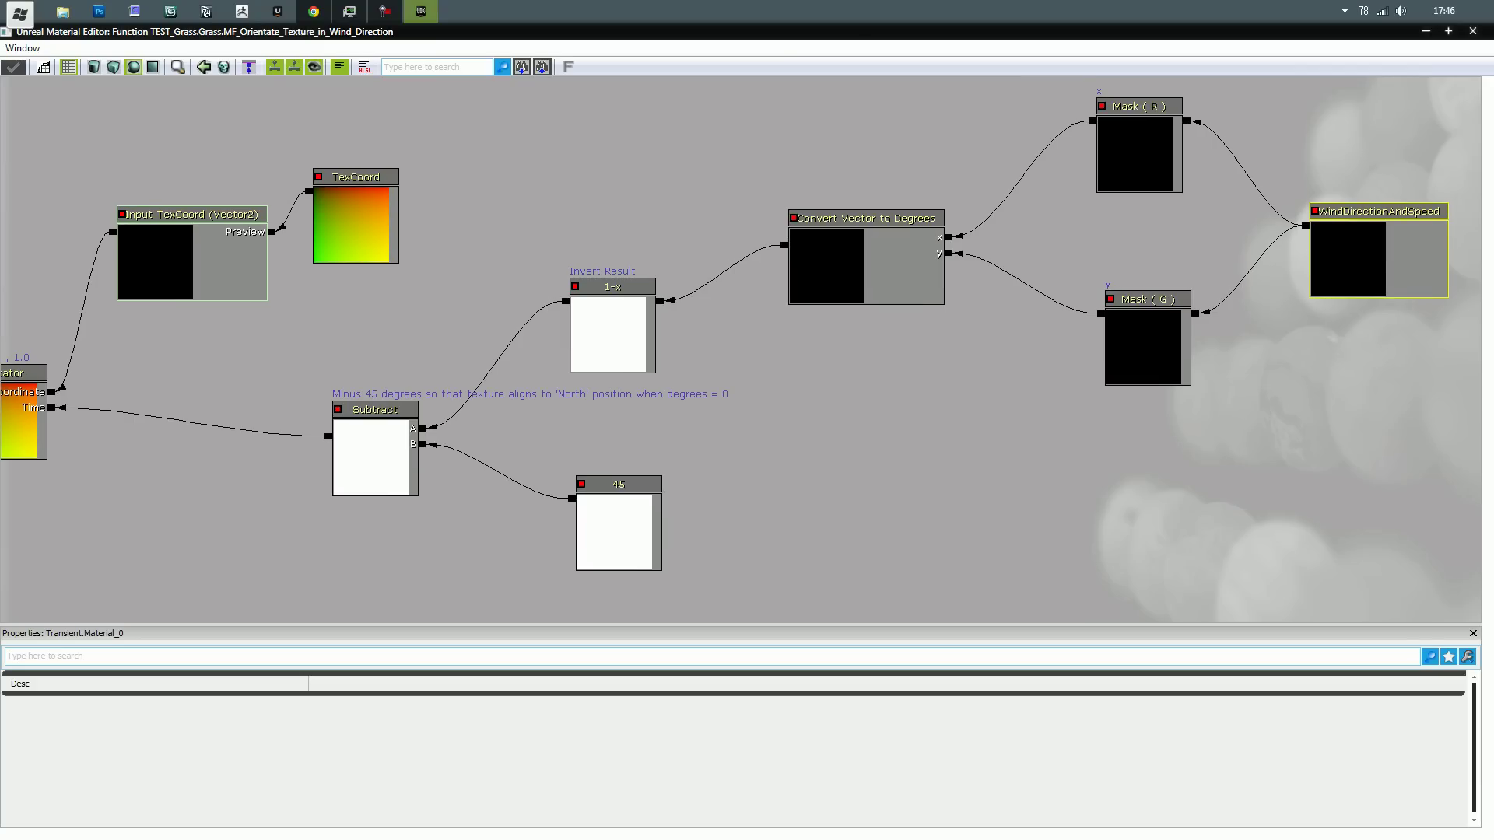
Inspect the R and G mask nodes and the atan2(y,x) code inside the Convert Vector to Degrees node.
click(1136, 151)
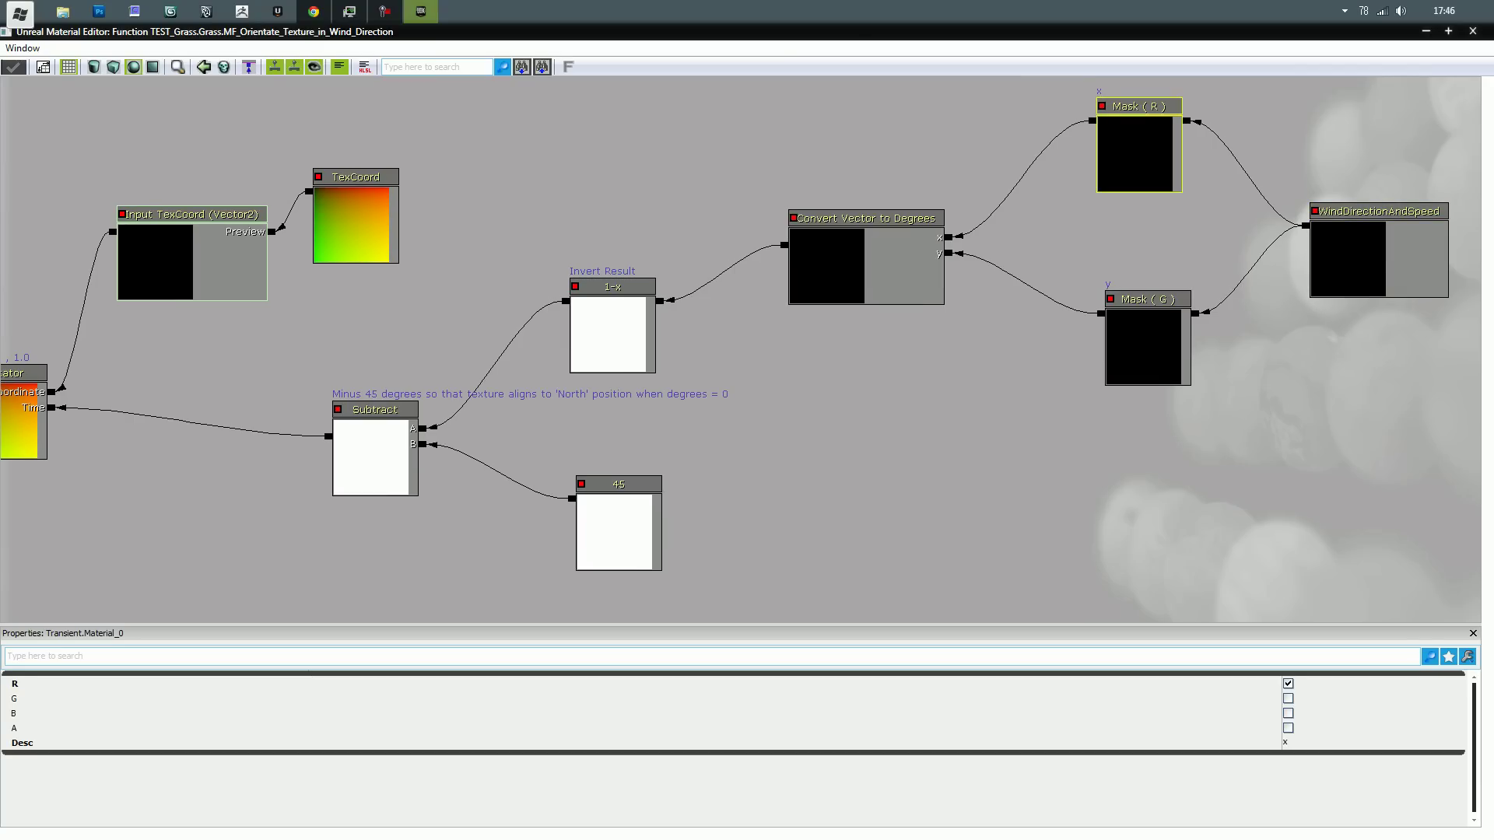
click(1145, 342)
click(864, 266)
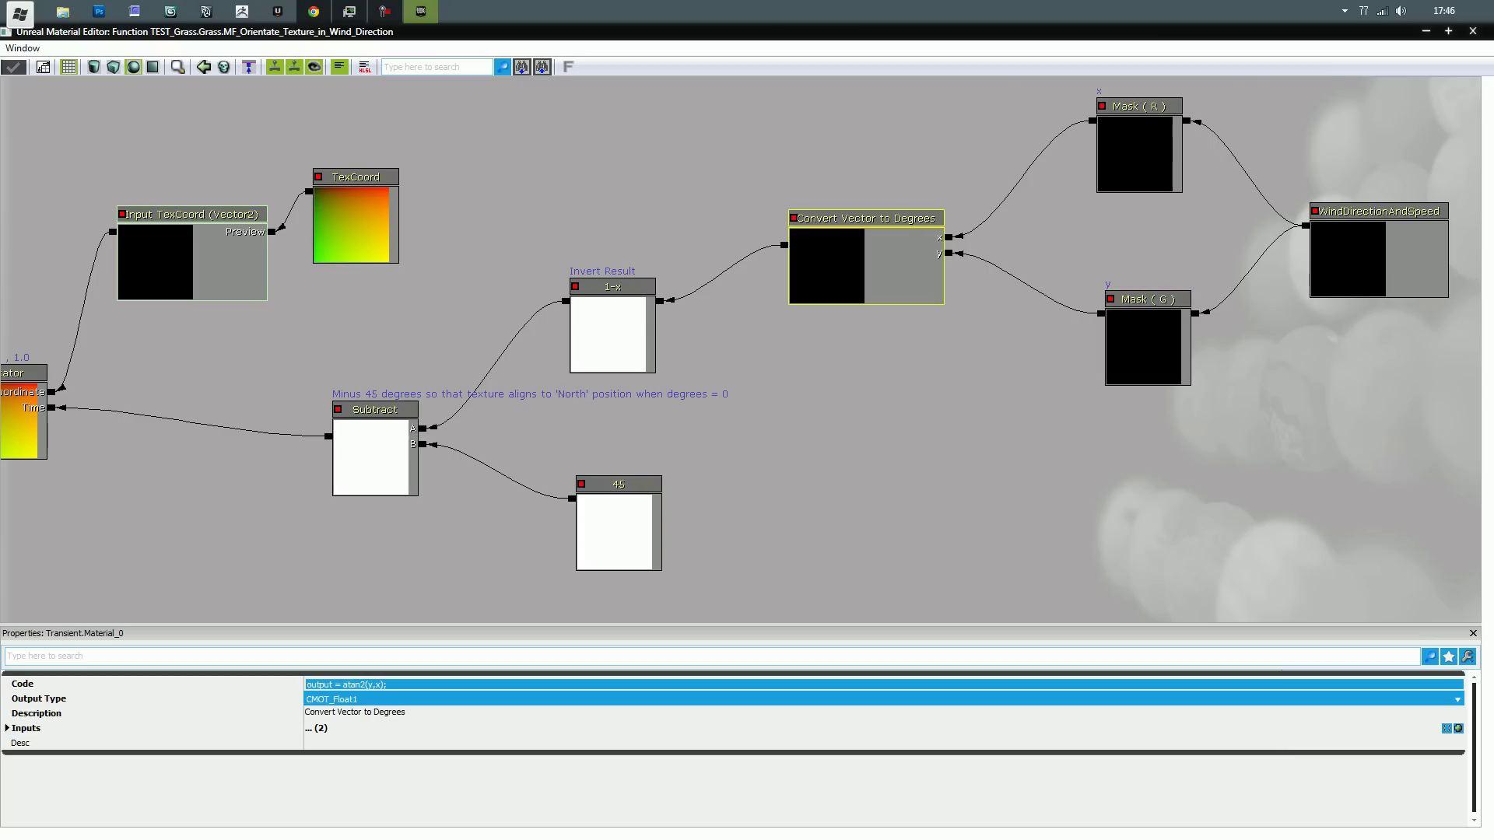
click(381, 684)
drag(712, 335, 887, 366)
click(809, 447)
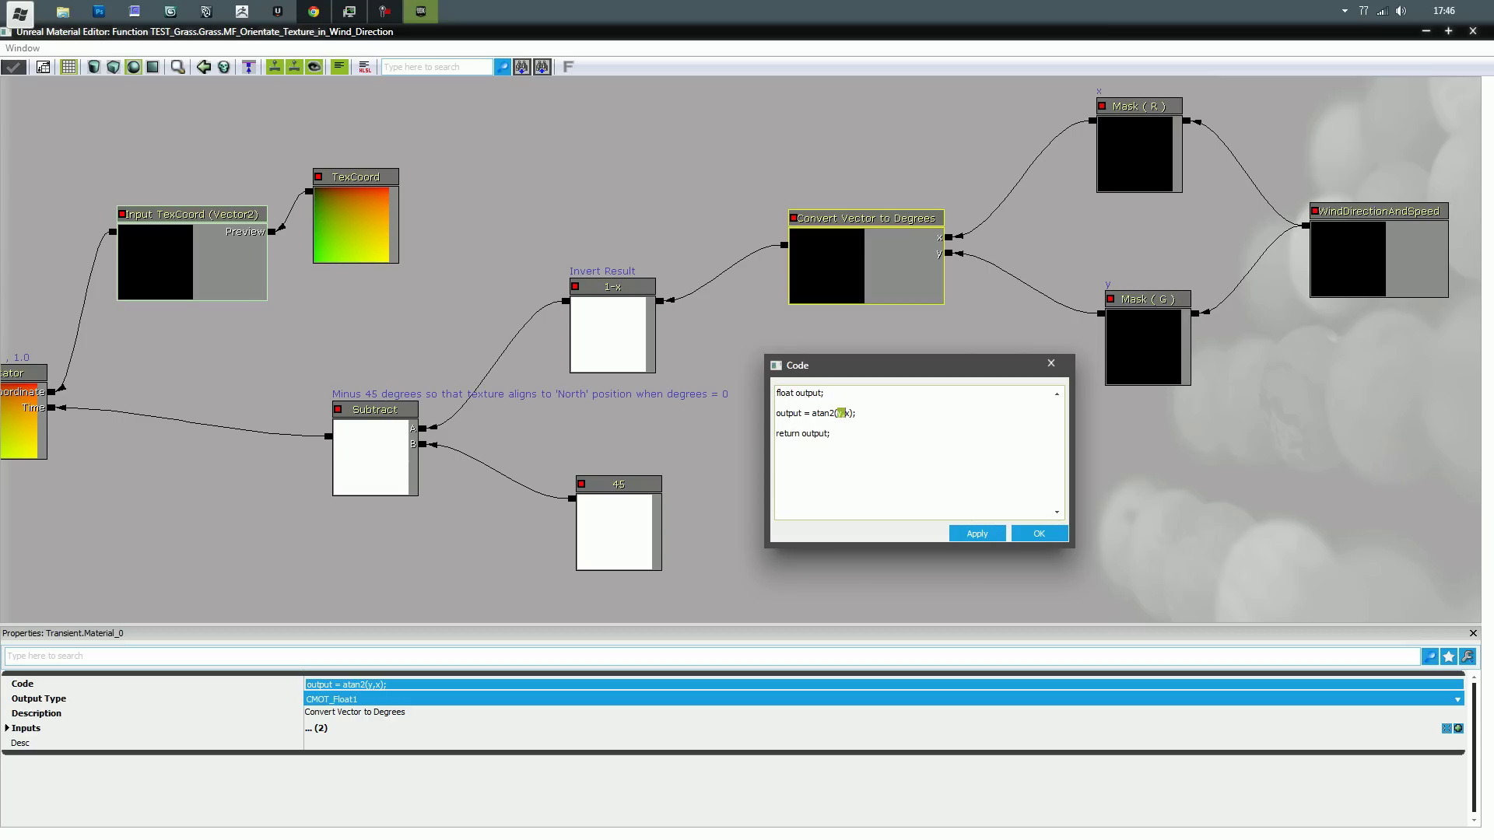
Trace the x and y mask channels through the degree conversion, inversion and 45-degree subtraction to the Rotator and texture UV output.
click(1136, 152)
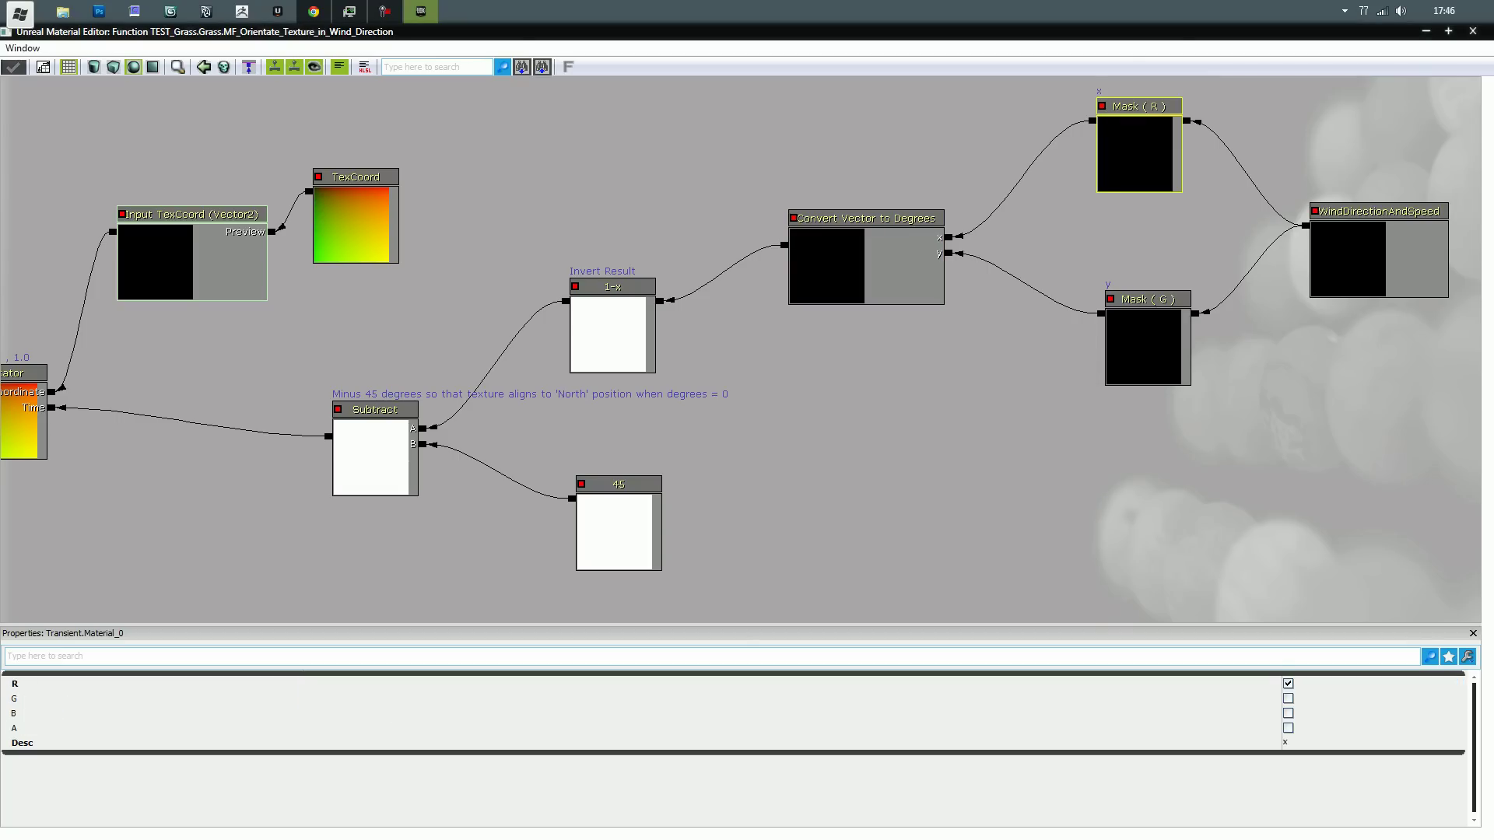
click(1144, 347)
click(1135, 154)
drag(918, 405, 1043, 371)
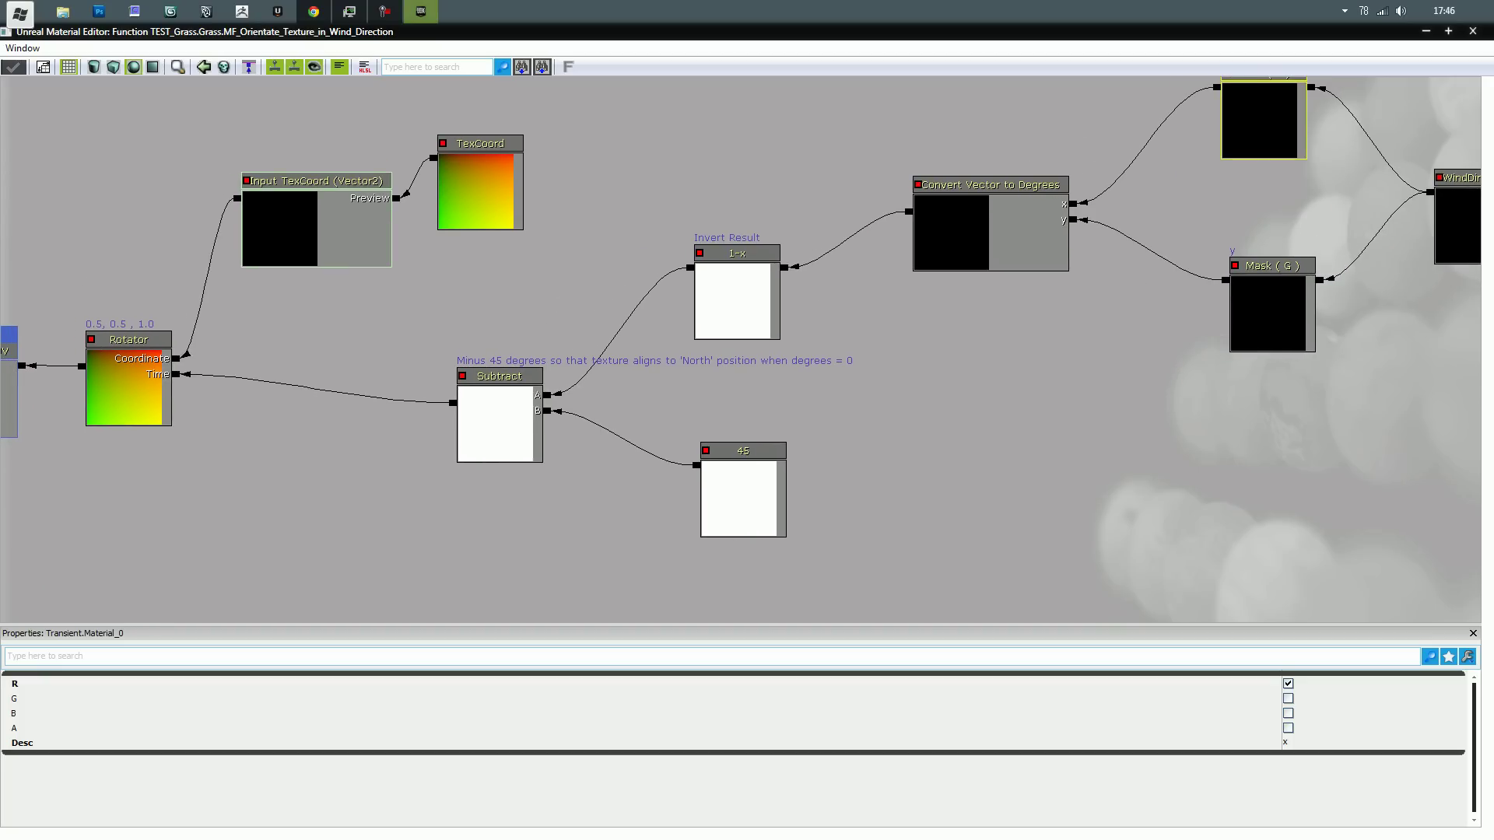
drag(1042, 371, 1259, 380)
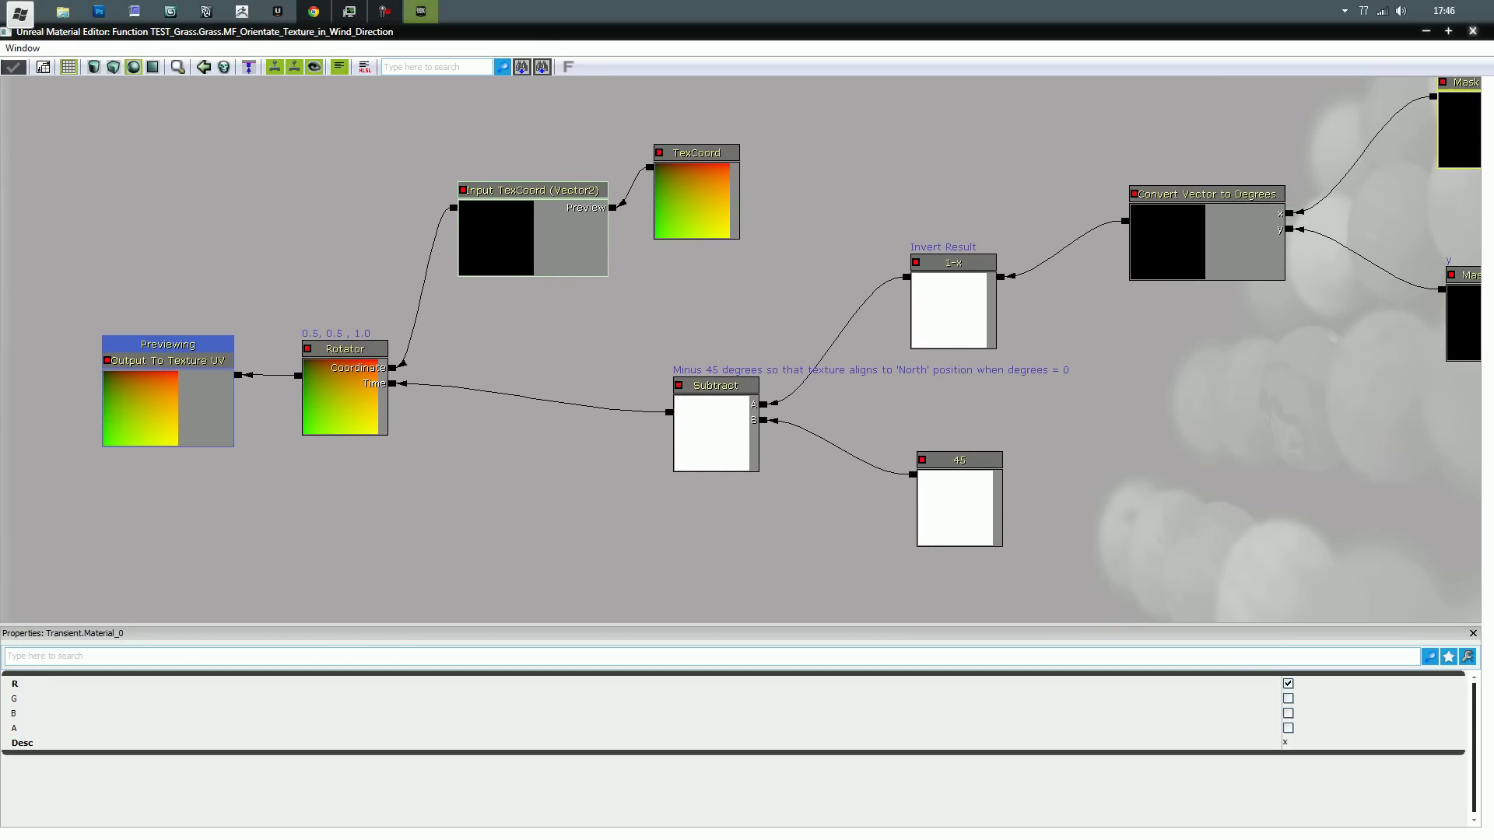
Close the function and its parent material, open M_Test_Arrow_Wind_Directional, and preview it on a box seen from above.
click(1473, 31)
click(1473, 31)
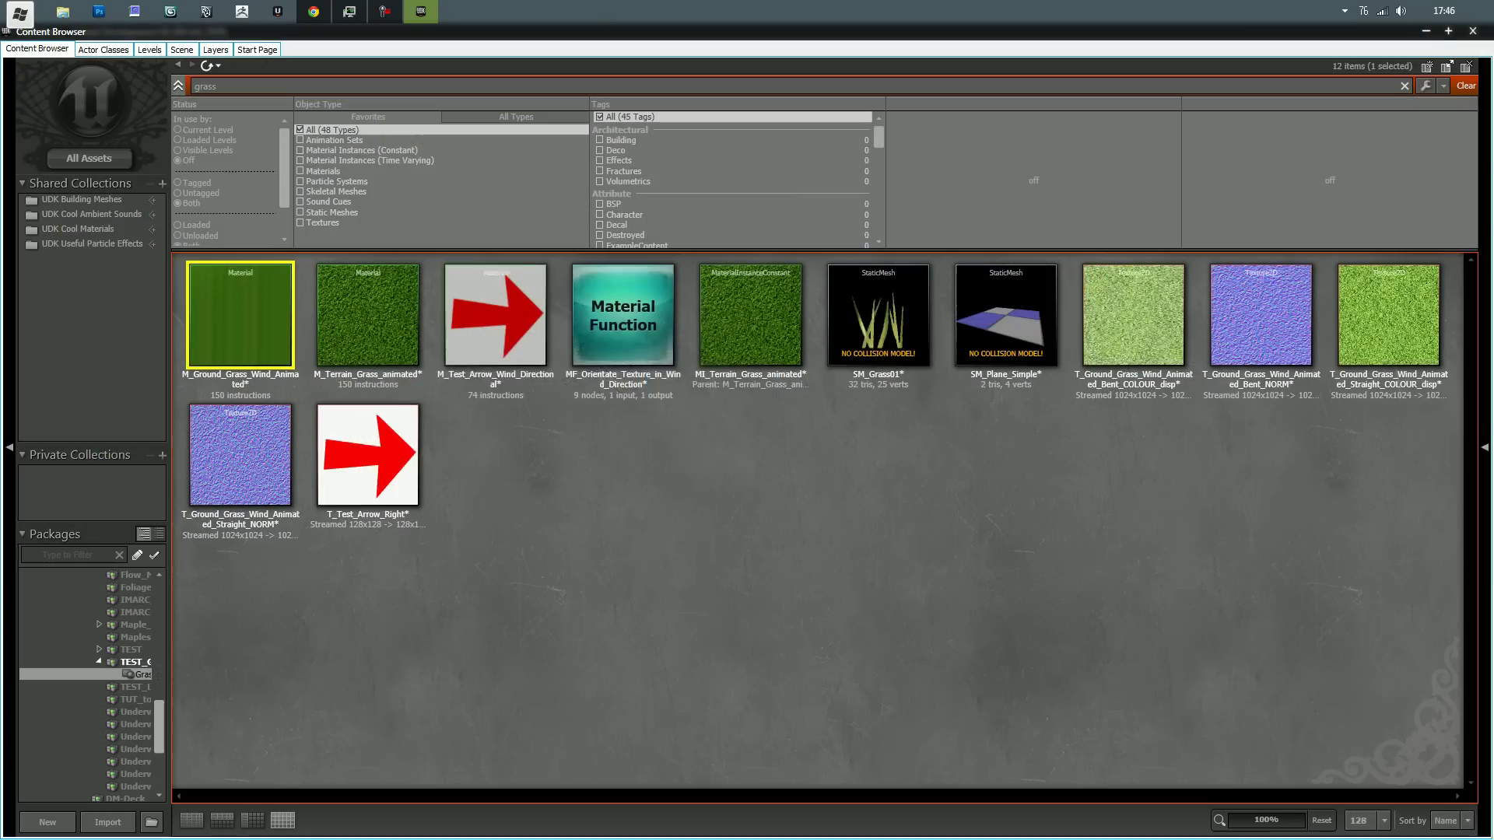
double_click(499, 333)
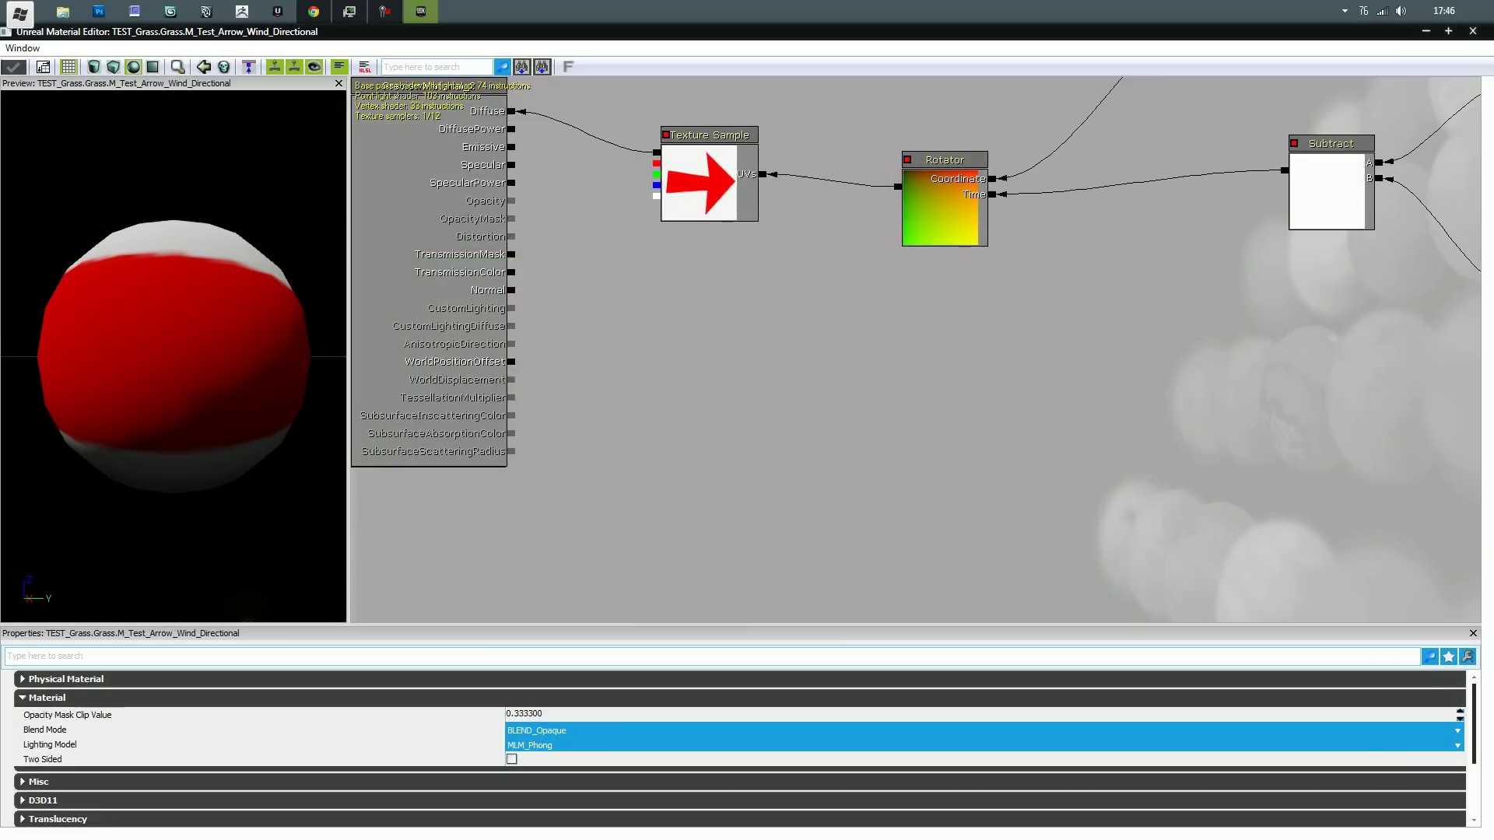
click(113, 67)
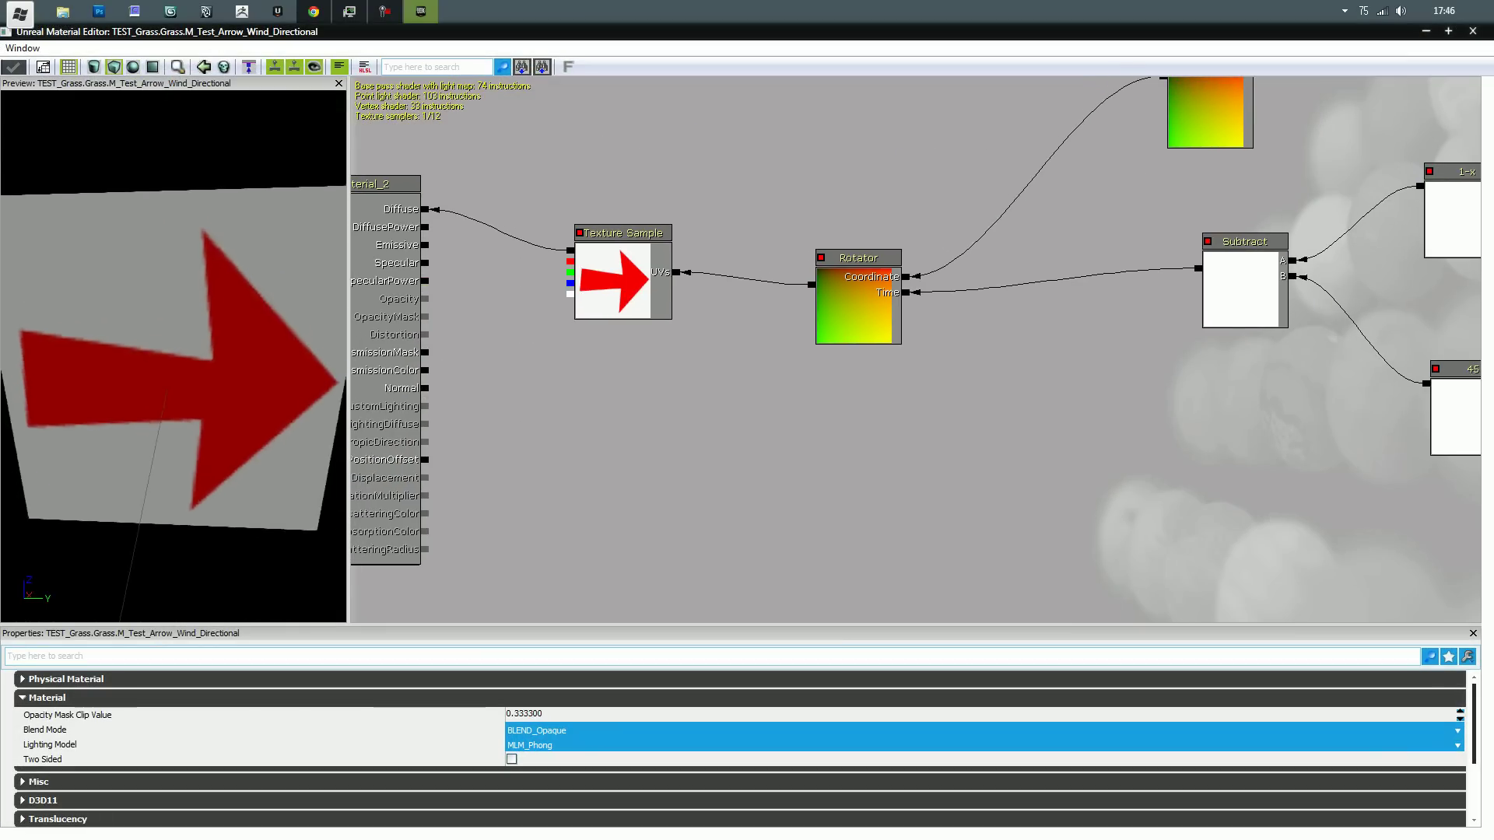
drag(171, 327, 174, 439)
drag(1089, 436, 847, 410)
Set the constant feeding the Subtract node to 0 and check the arrow's orientation in the preview.
click(1229, 389)
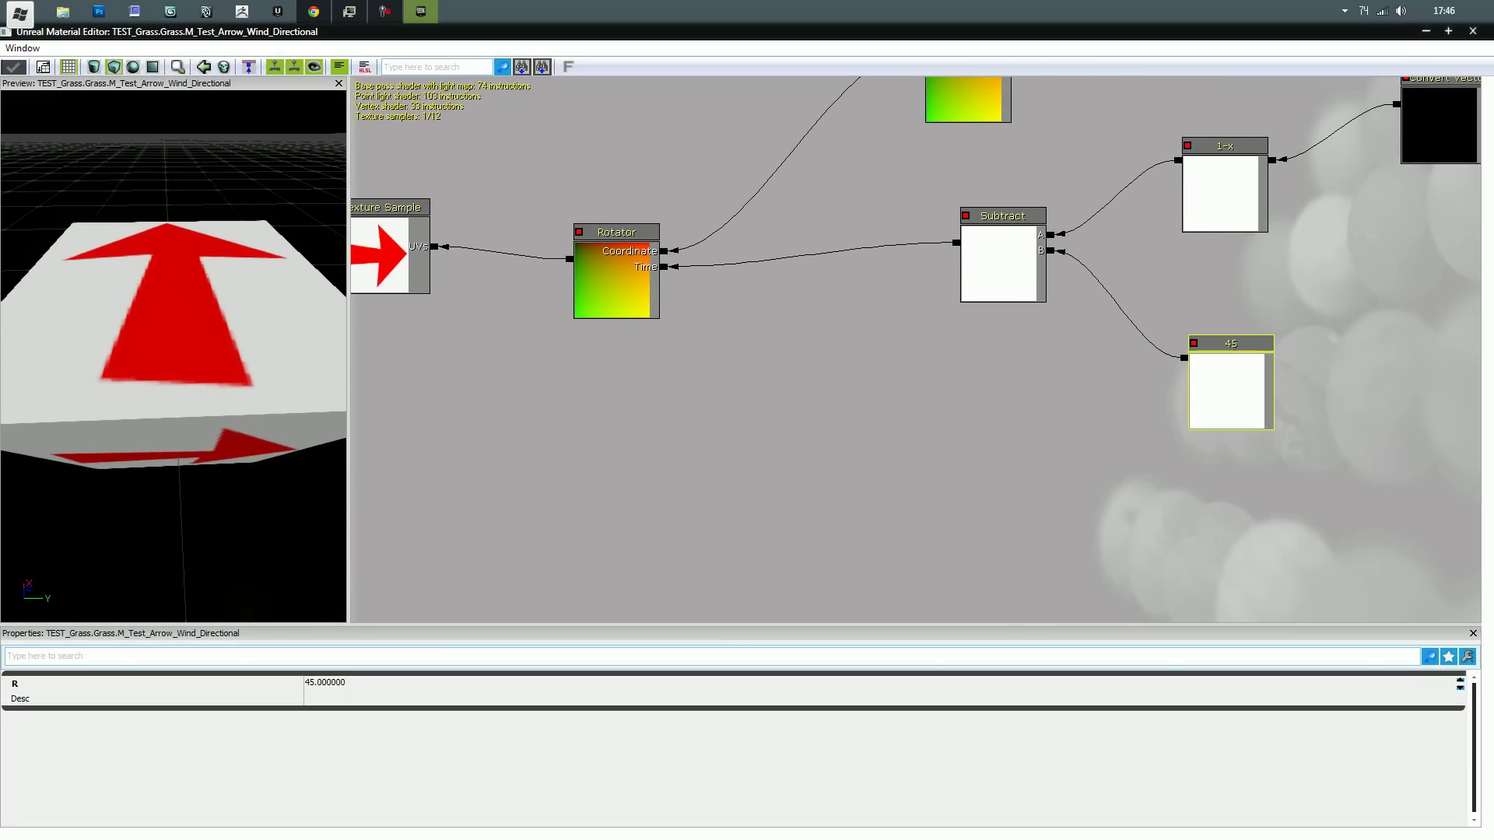
click(325, 683)
text(0)
key(Return)
drag(171, 326, 191, 361)
mouse_move(778, 436)
mouse_down()
mouse_move(982, 461)
mouse_move(752, 428)
mouse_up()
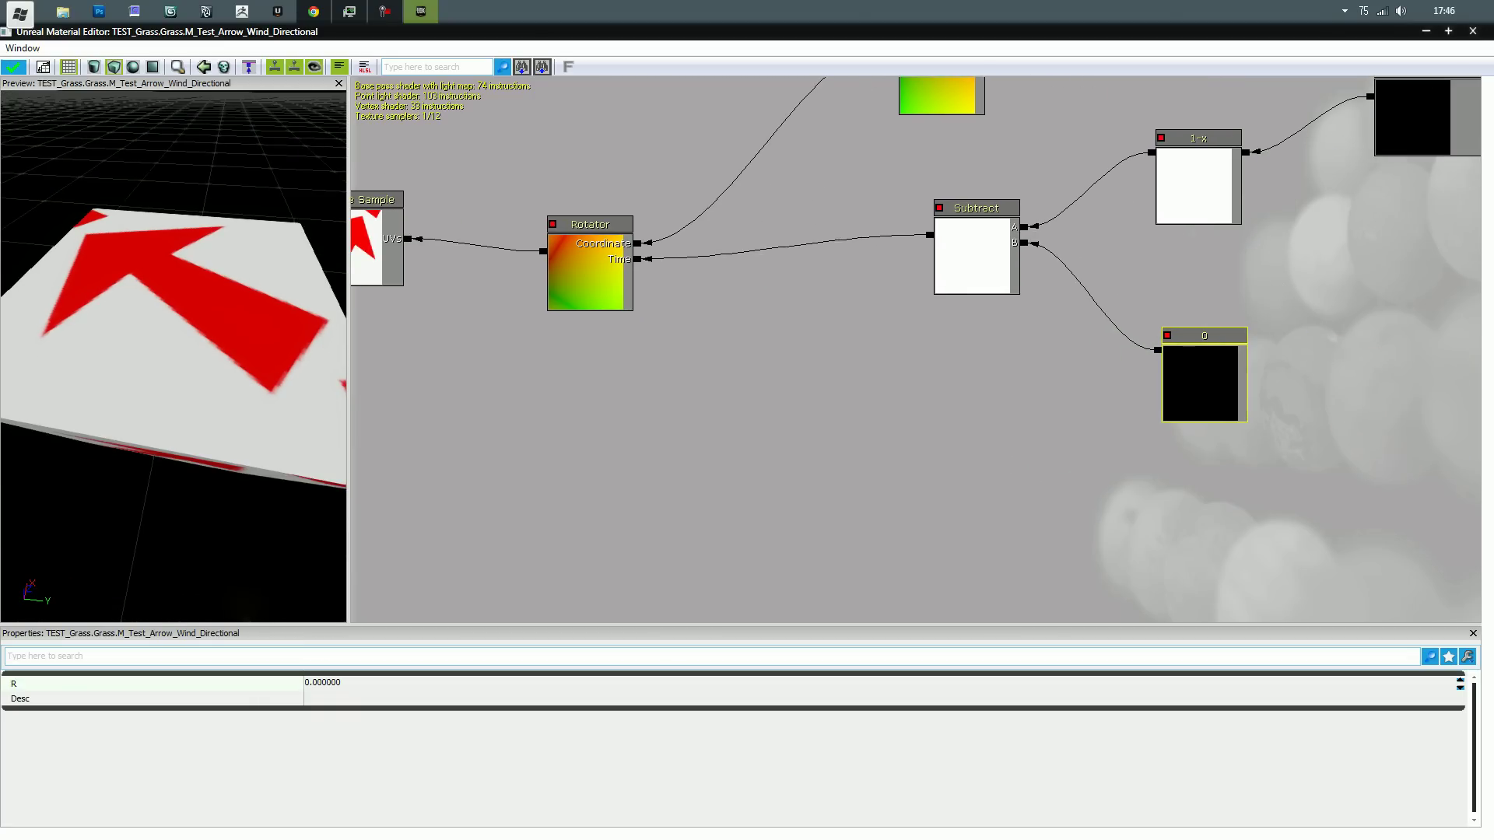
Restore the constant feeding the Subtract node to 45.
click(325, 683)
text(45)
key(Return)
drag(778, 420, 850, 523)
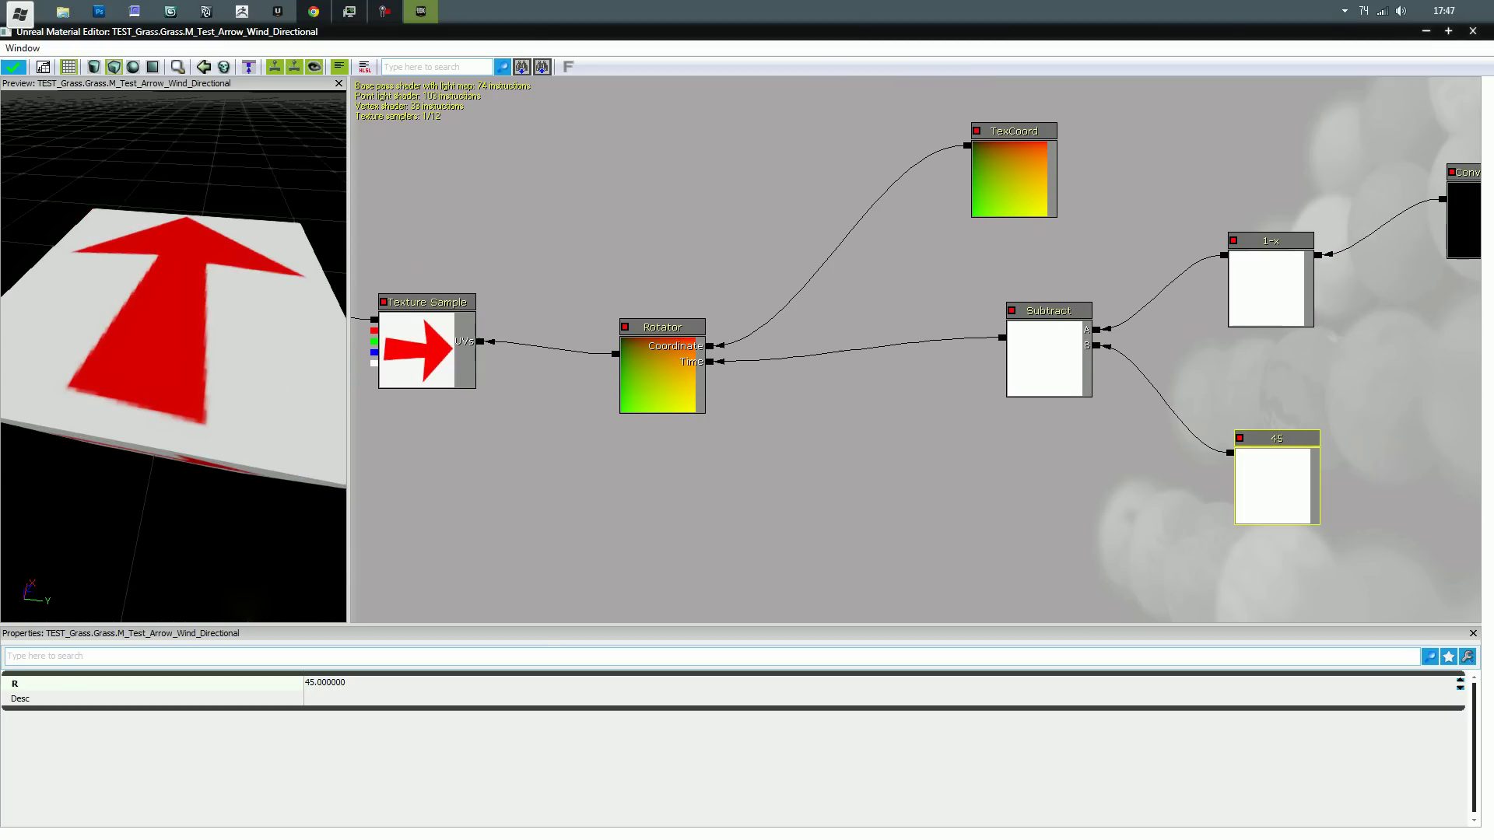
Inspect the Rotator node's center and speed properties and its links, comparing them with the arrow in the preview.
click(661, 374)
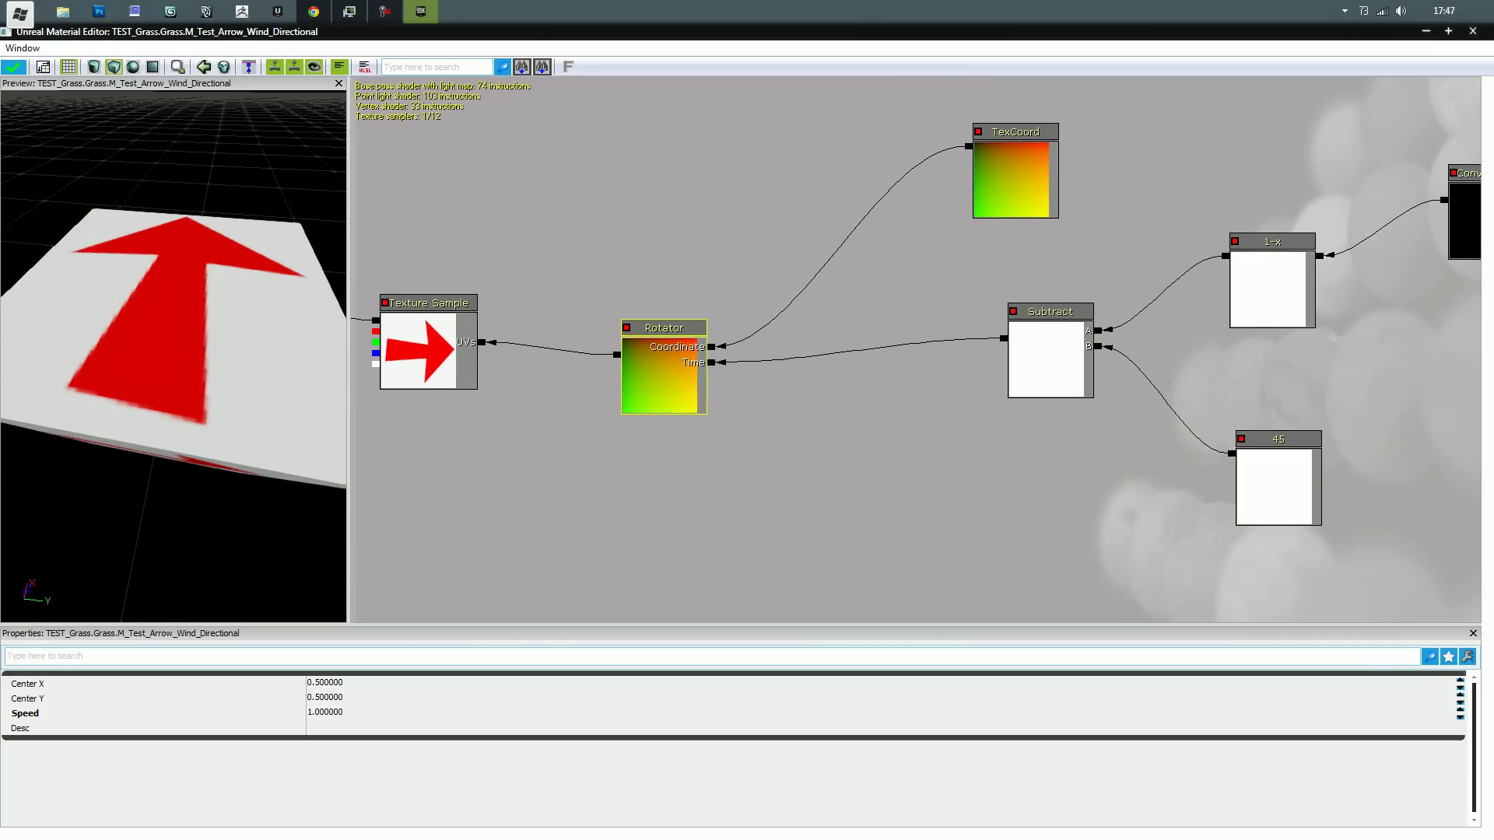
drag(778, 482, 926, 426)
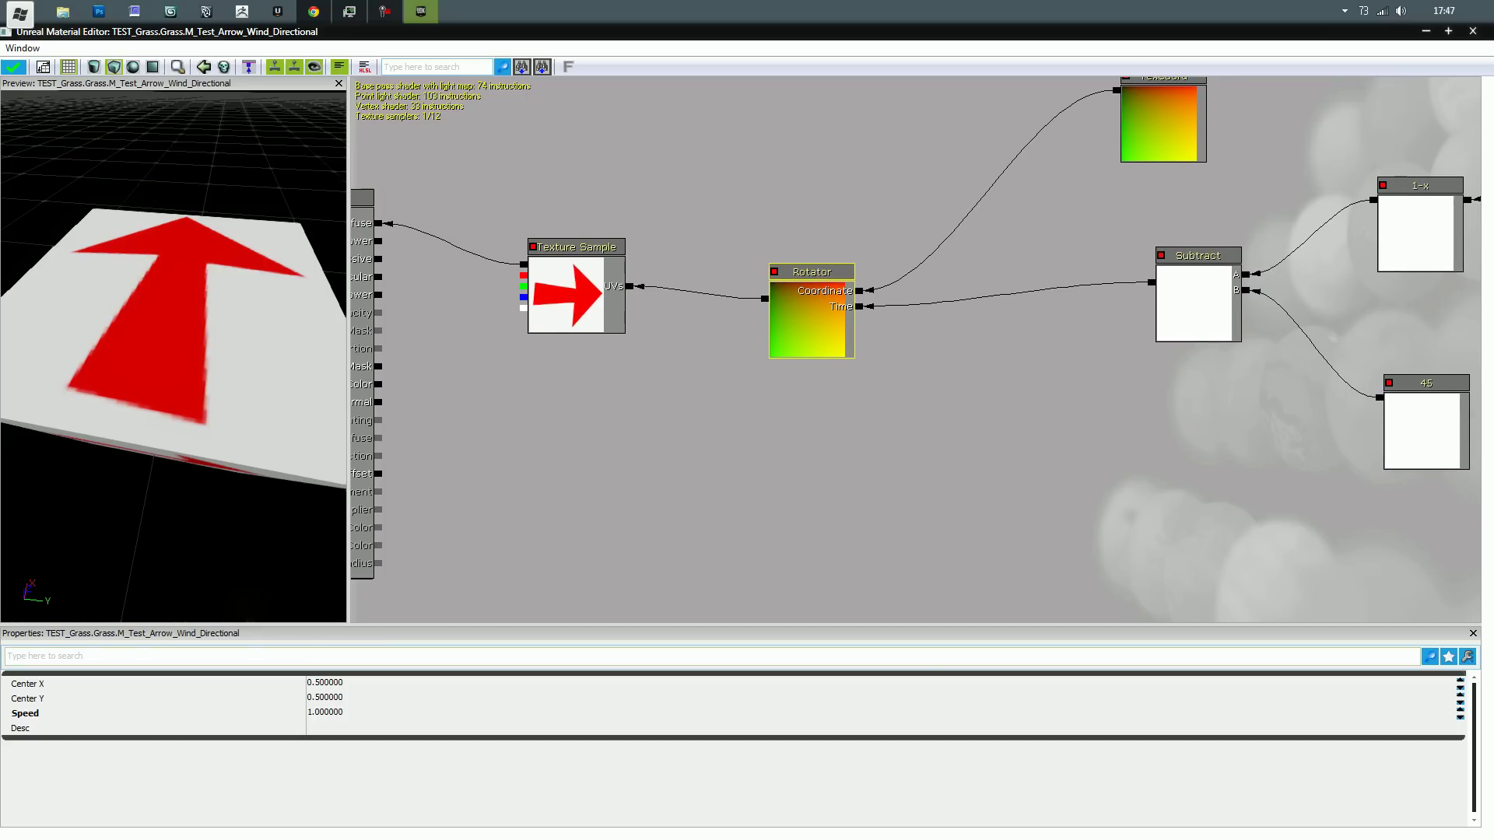
drag(856, 389, 893, 512)
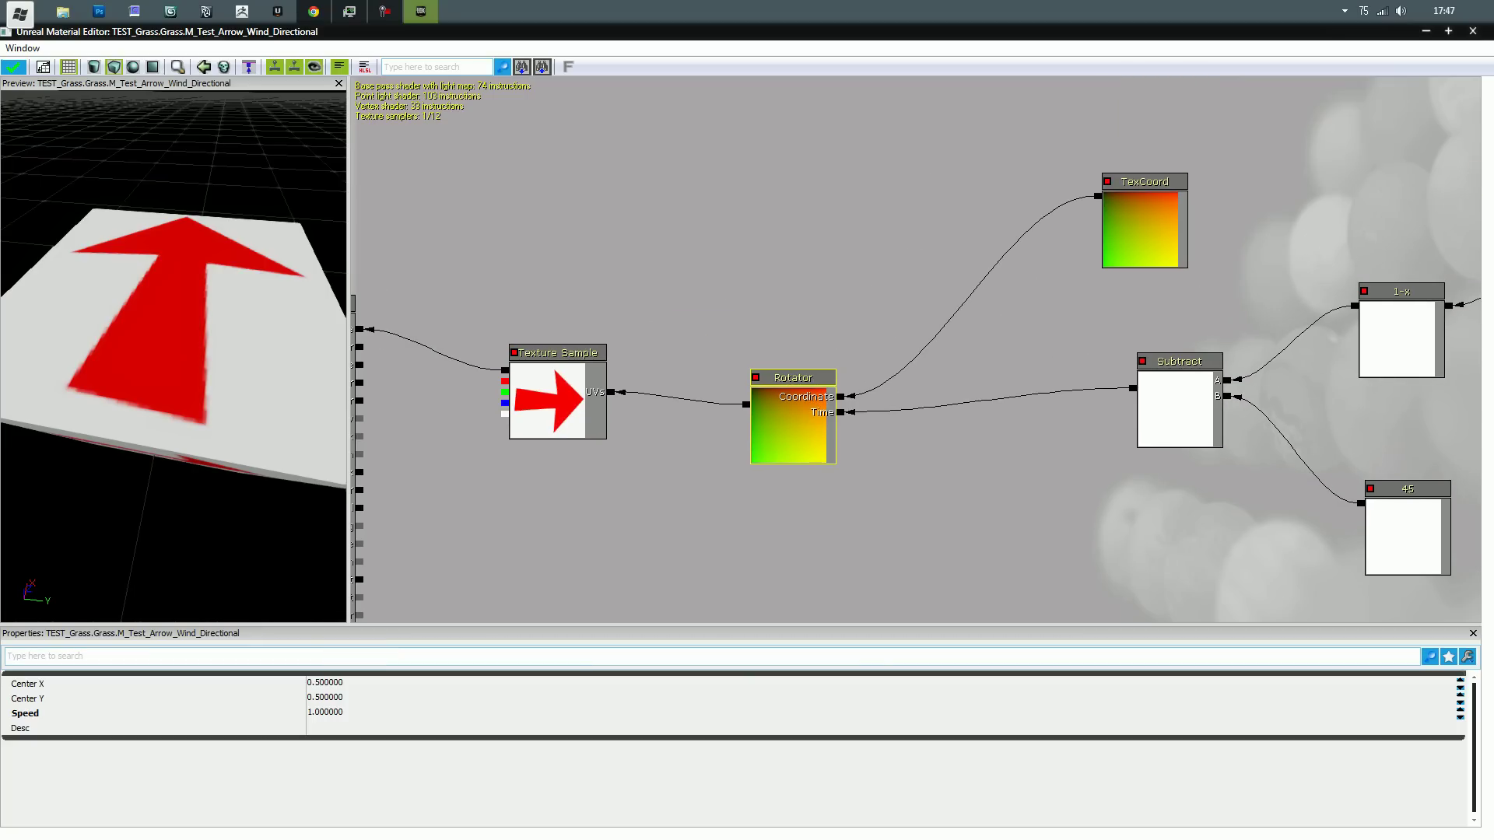
drag(171, 351, 187, 389)
drag(662, 475, 673, 459)
Break the link between the Rotator and the Texture Sample's UVs, and reconnect it.
alt+click(623, 377)
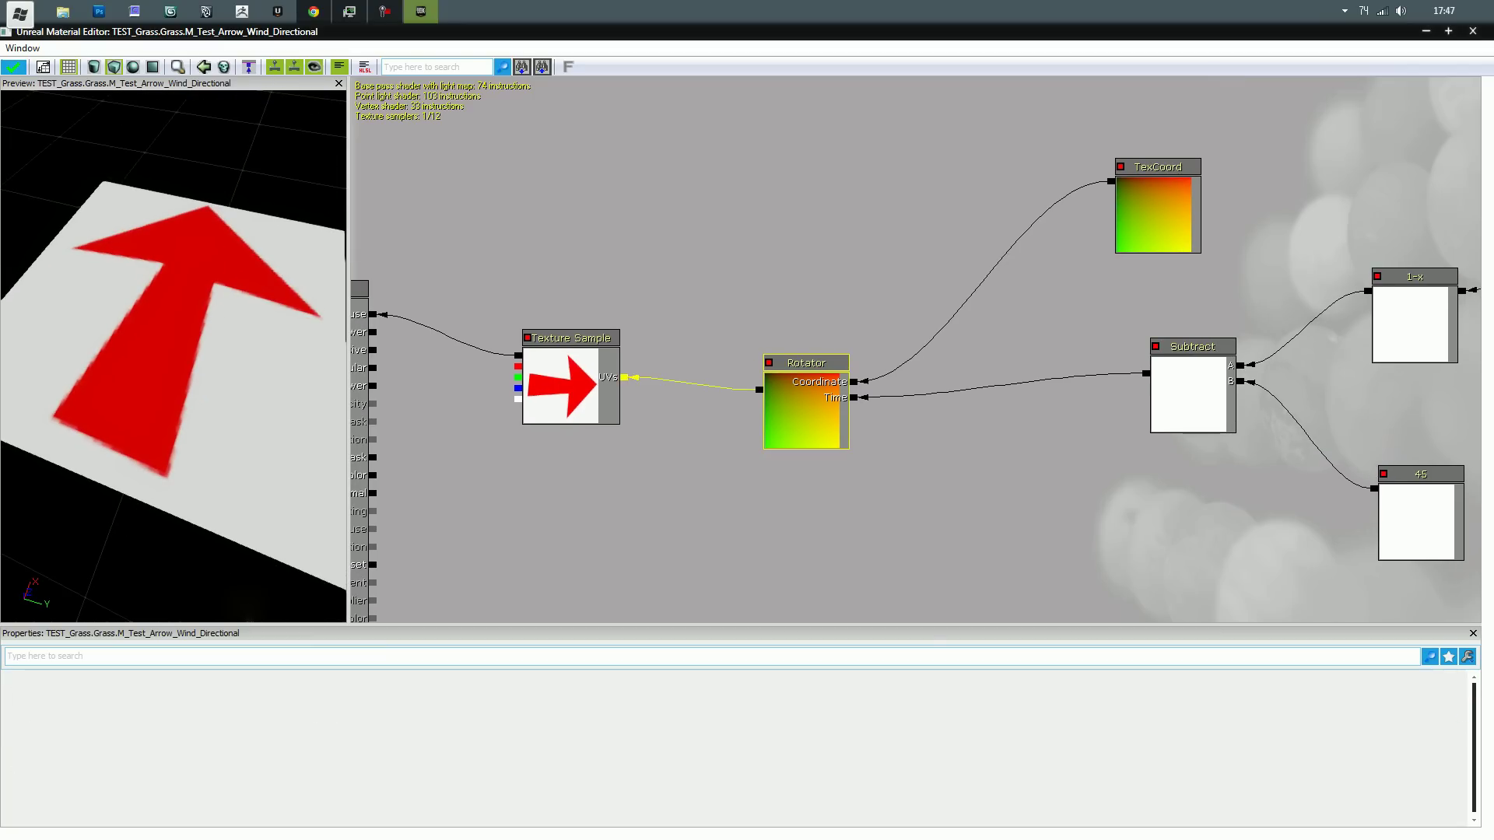
drag(623, 376, 698, 353)
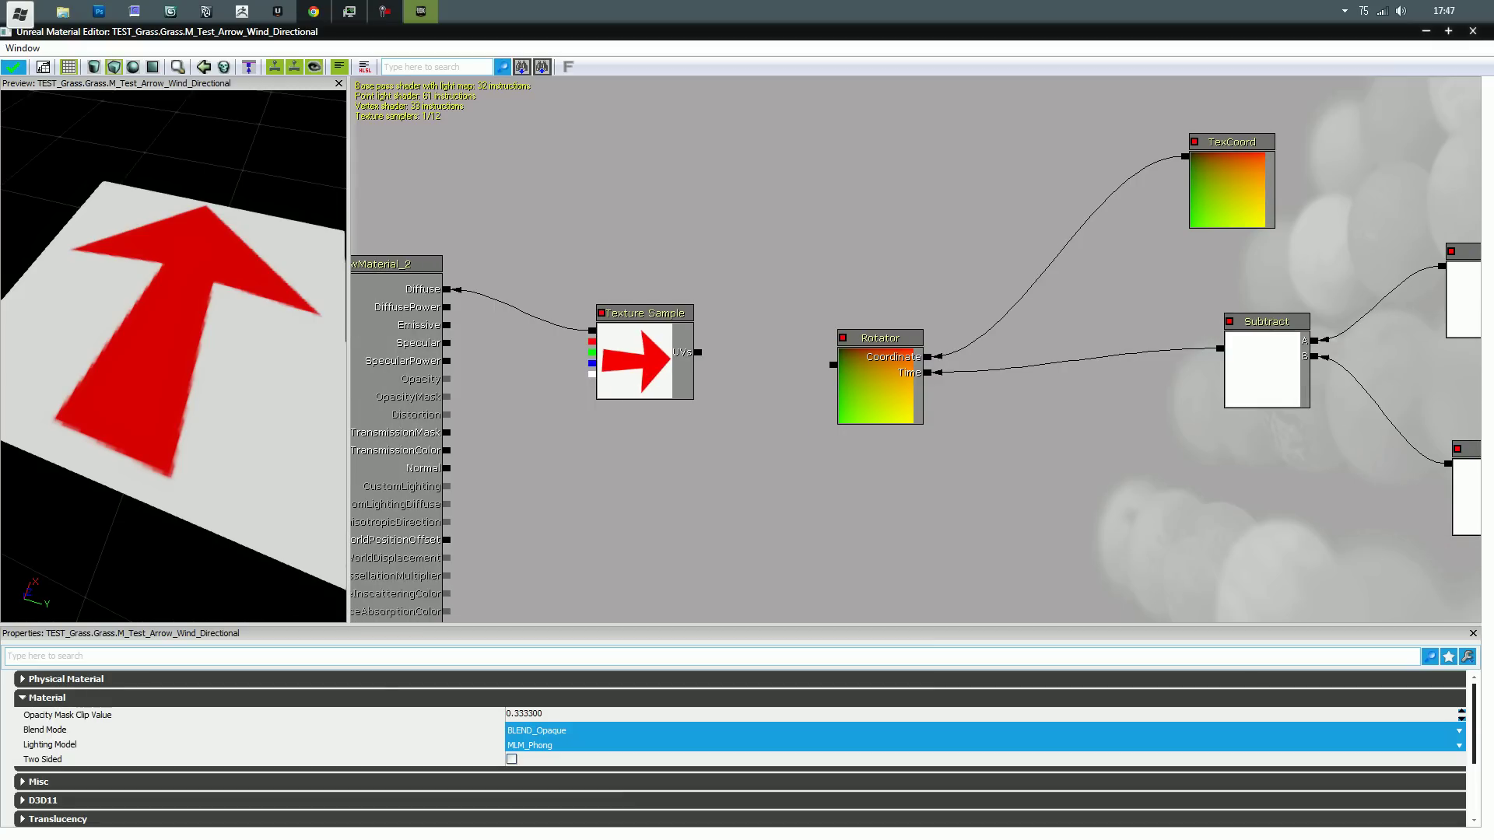
drag(833, 364, 698, 351)
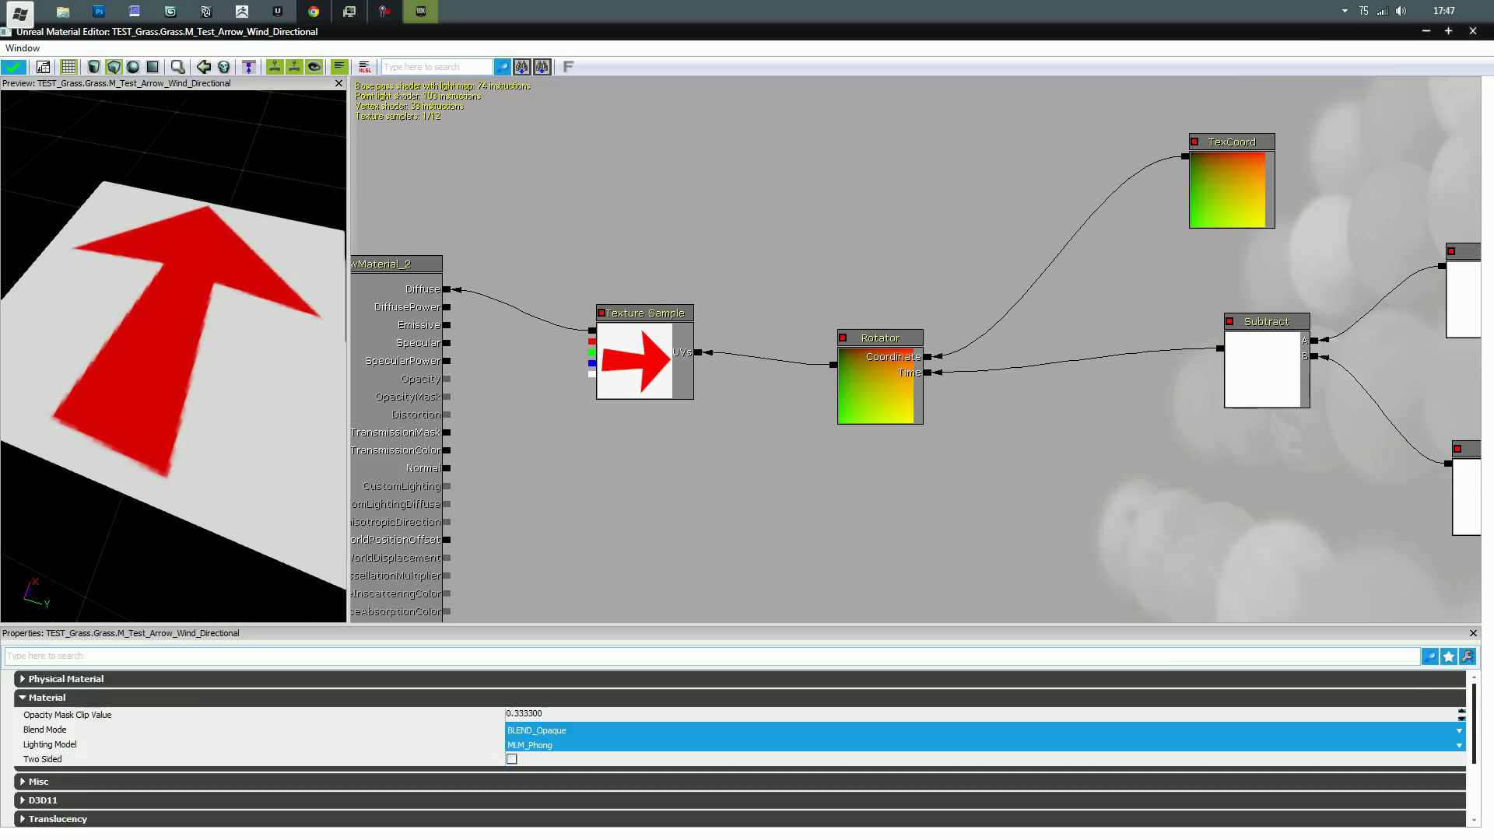
Review the Rotator and arrow Texture Sample nodes, and close the arrow material with its changes applied to the original.
click(878, 389)
click(638, 362)
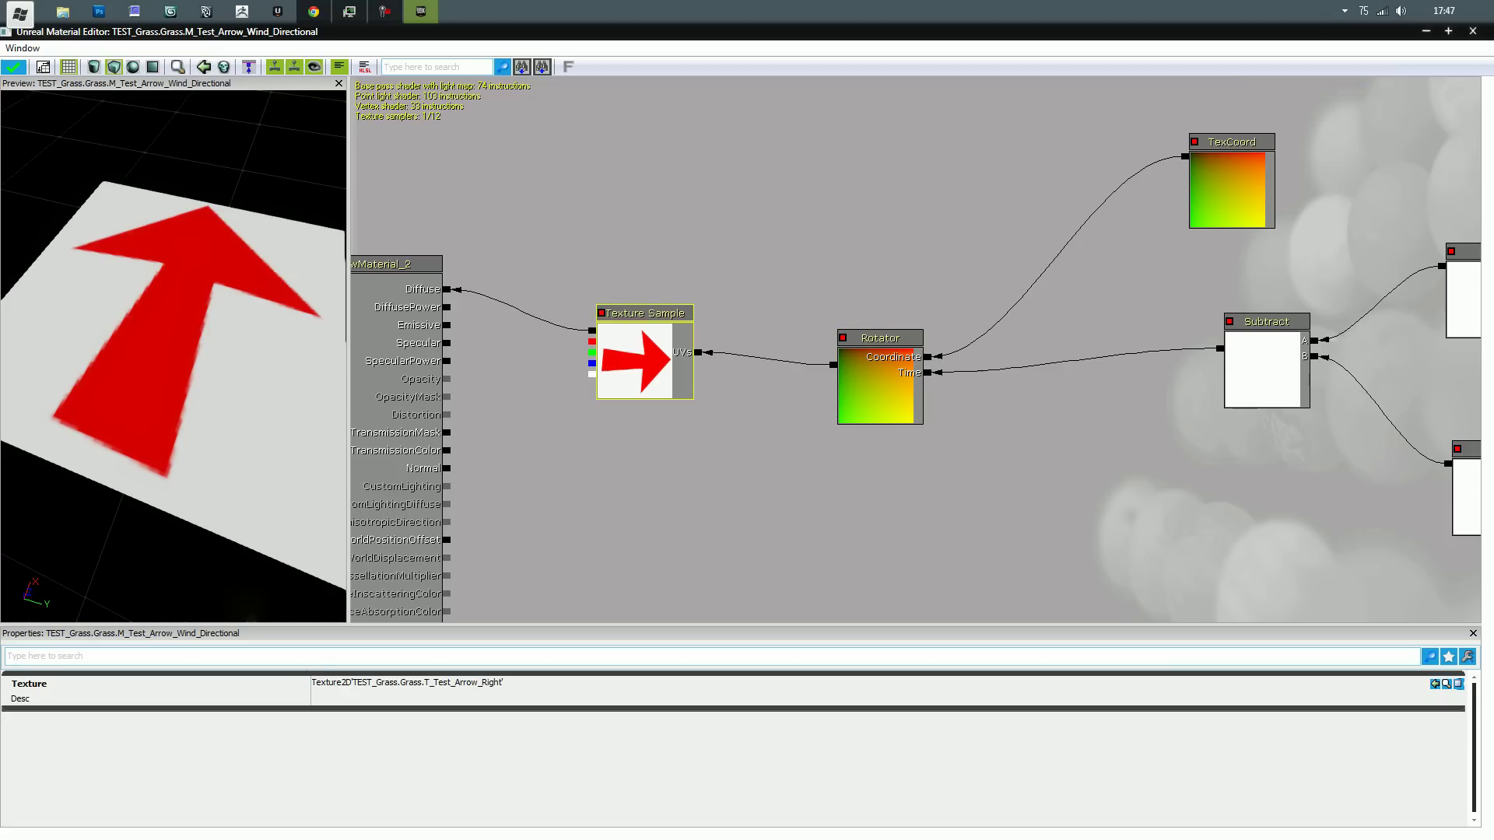
drag(747, 483, 704, 490)
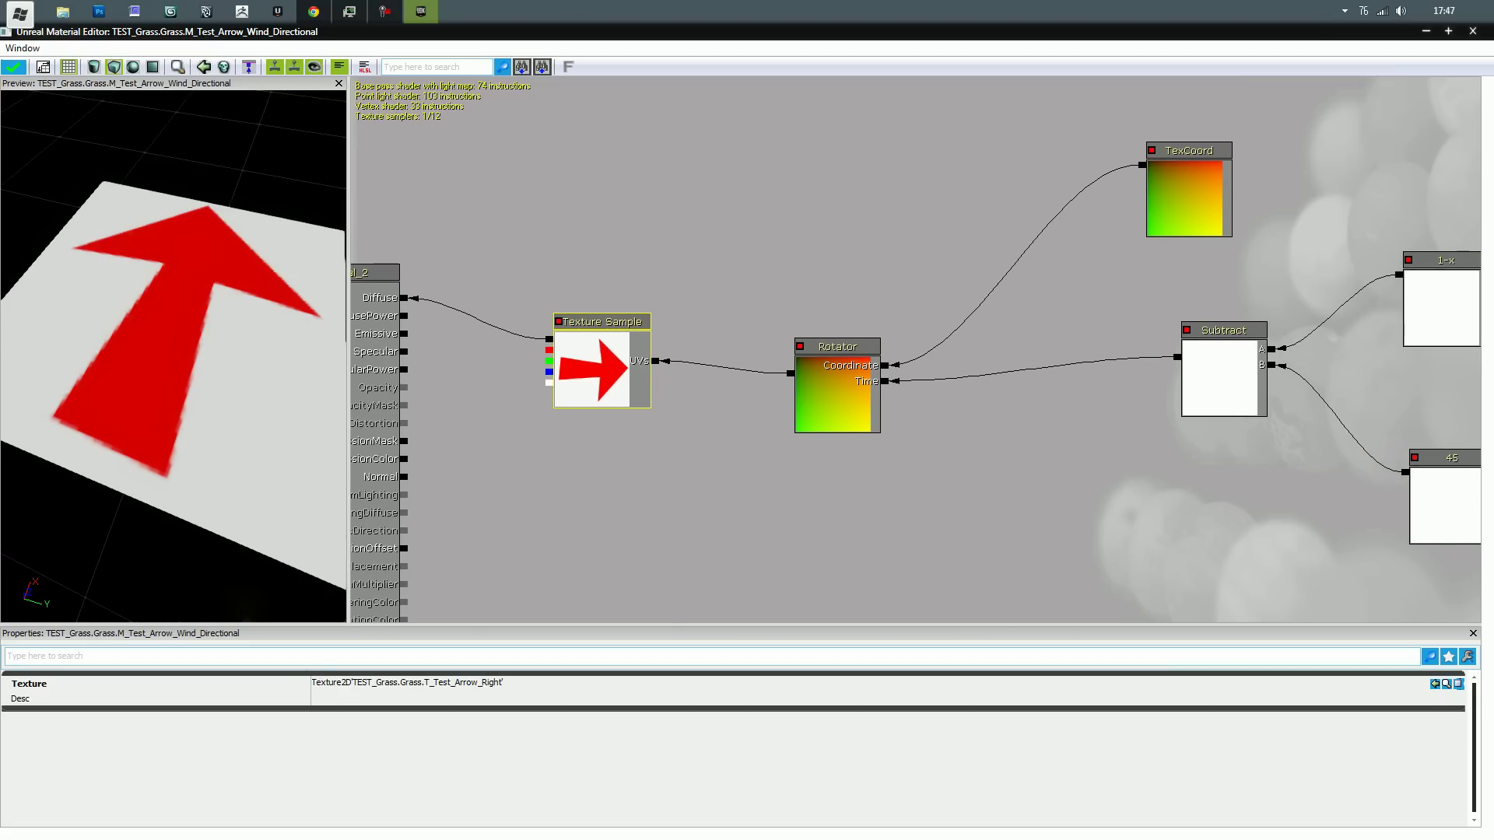
drag(1011, 483, 431, 516)
click(1472, 31)
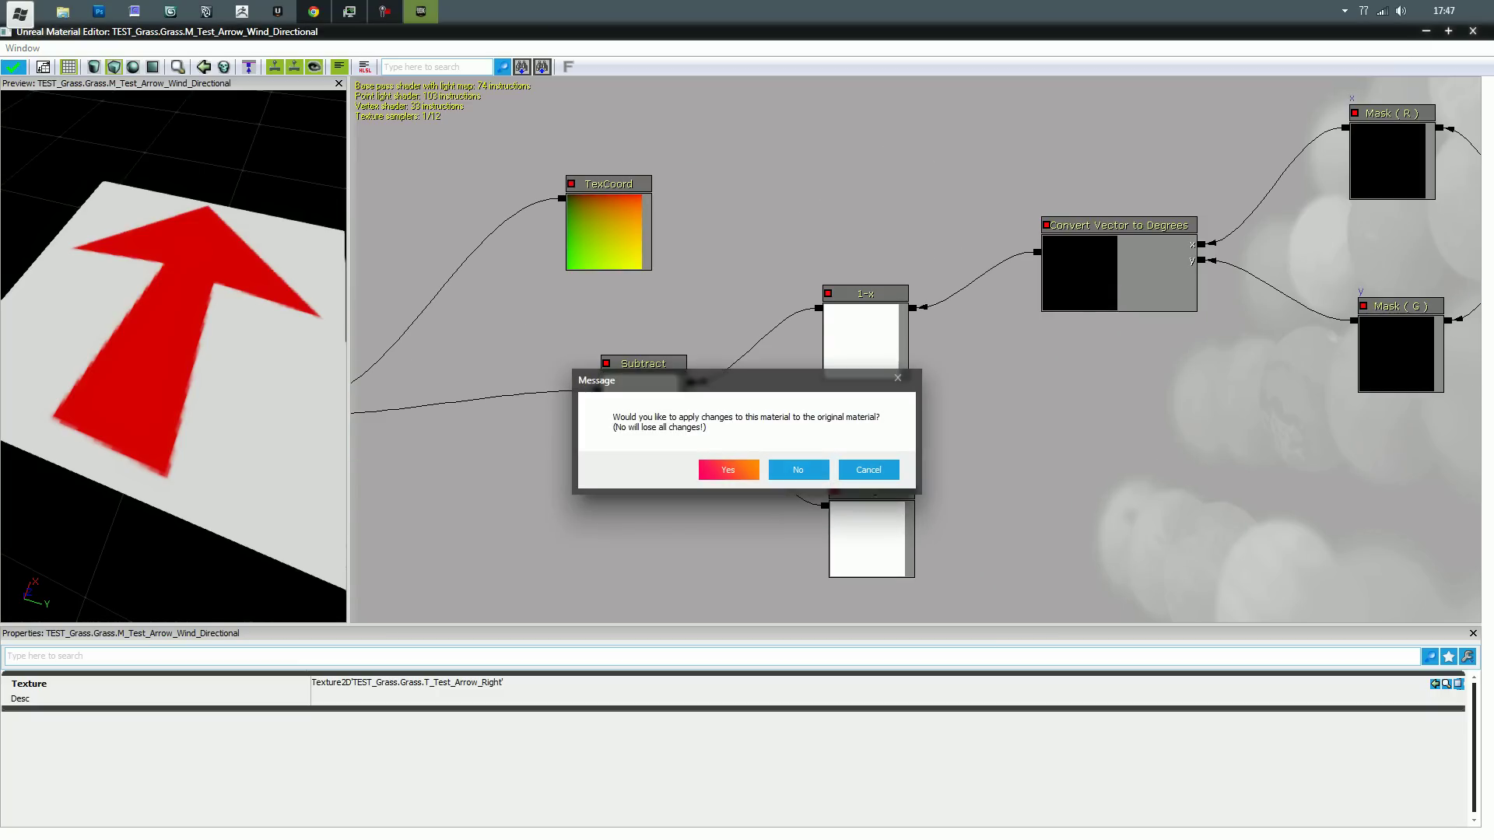
key(Return)
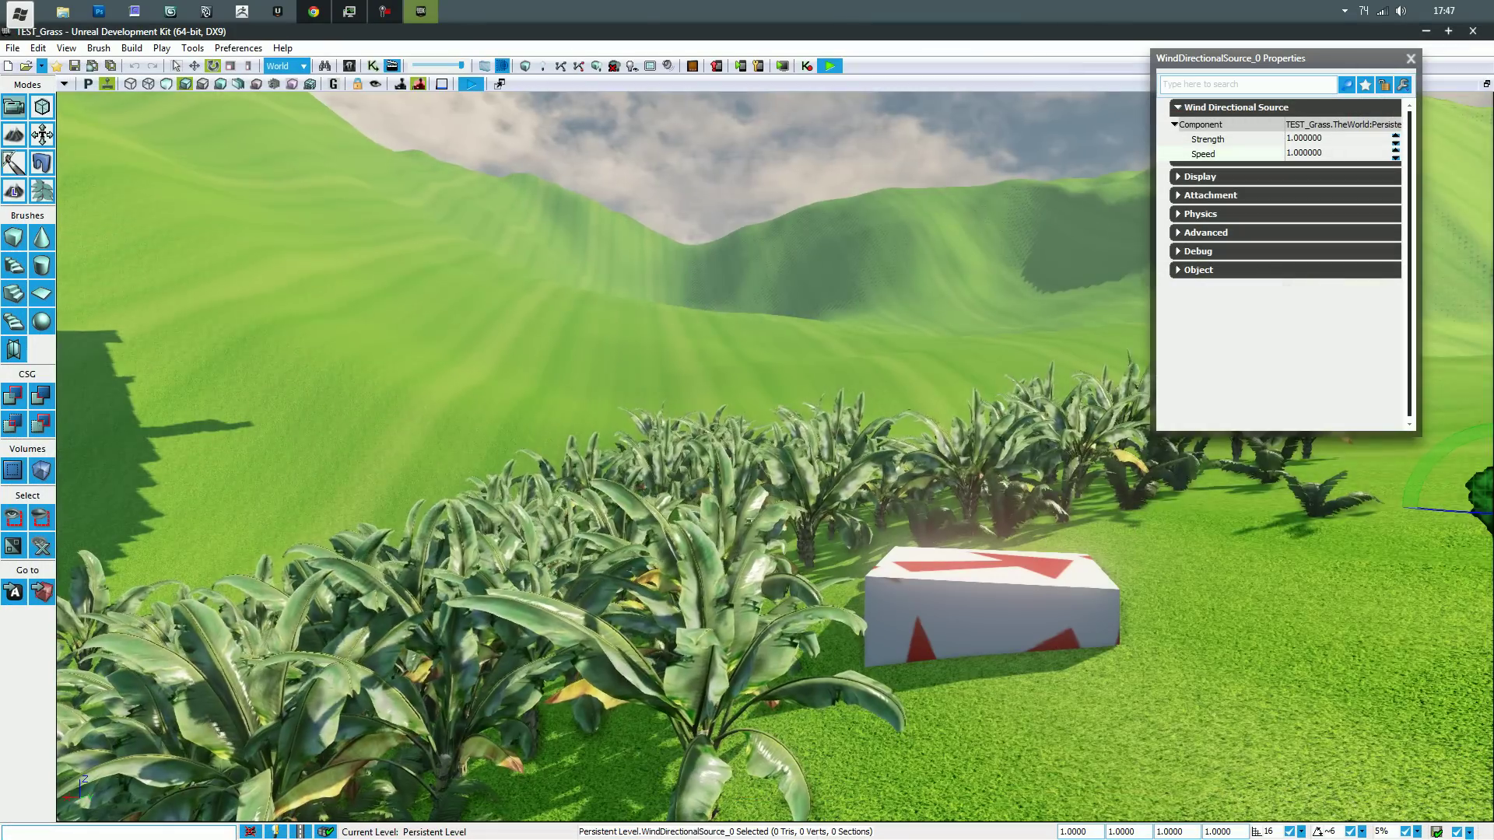
Bring the wind source, arrow block and grass into view, and set the wind directional source's Speed to 2.
right_drag(747, 466, 854, 496)
right_drag(739, 521, 739, 498)
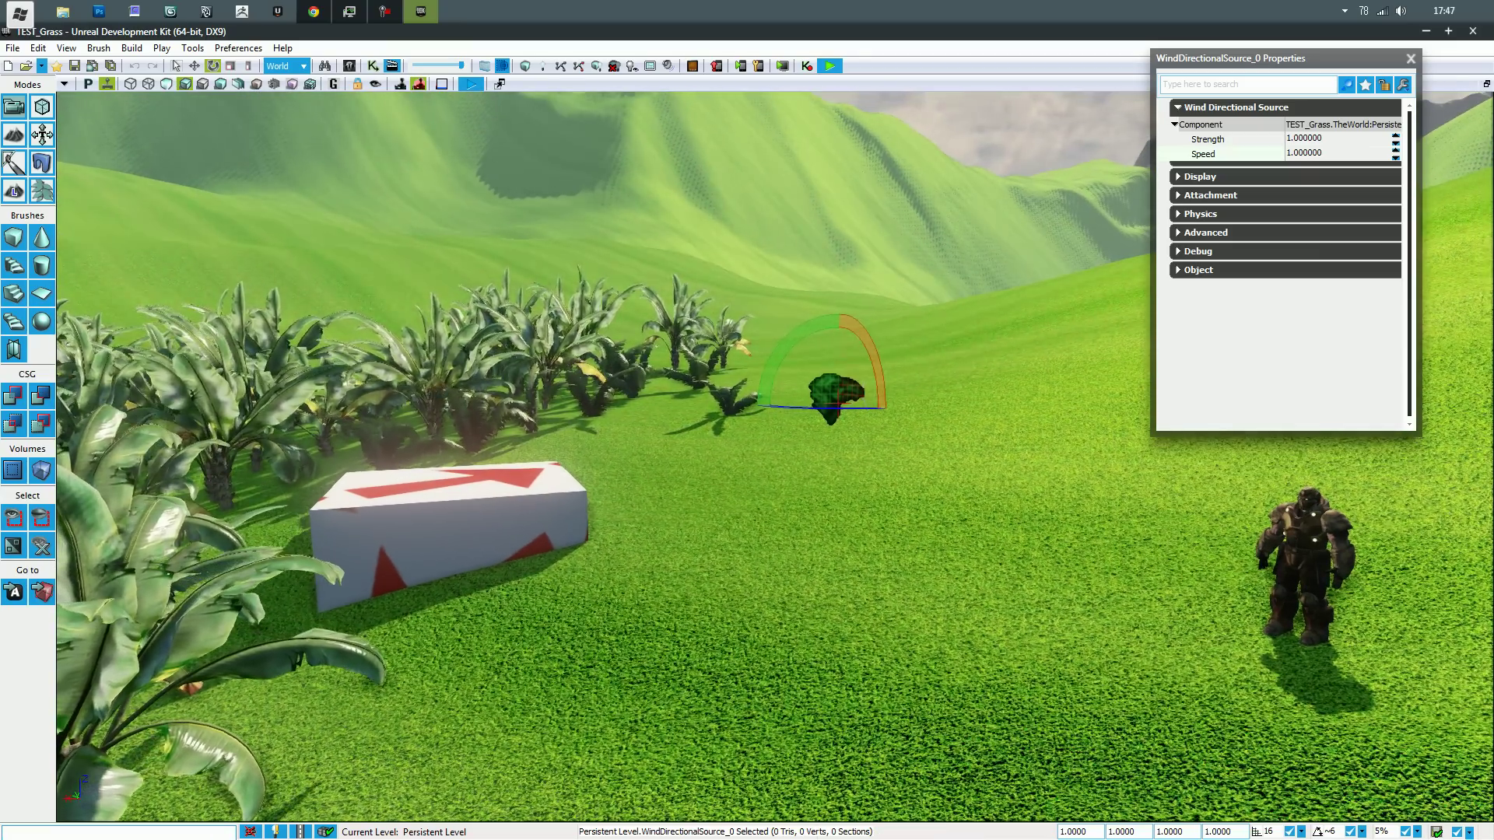
click(1305, 153)
double_click(1305, 154)
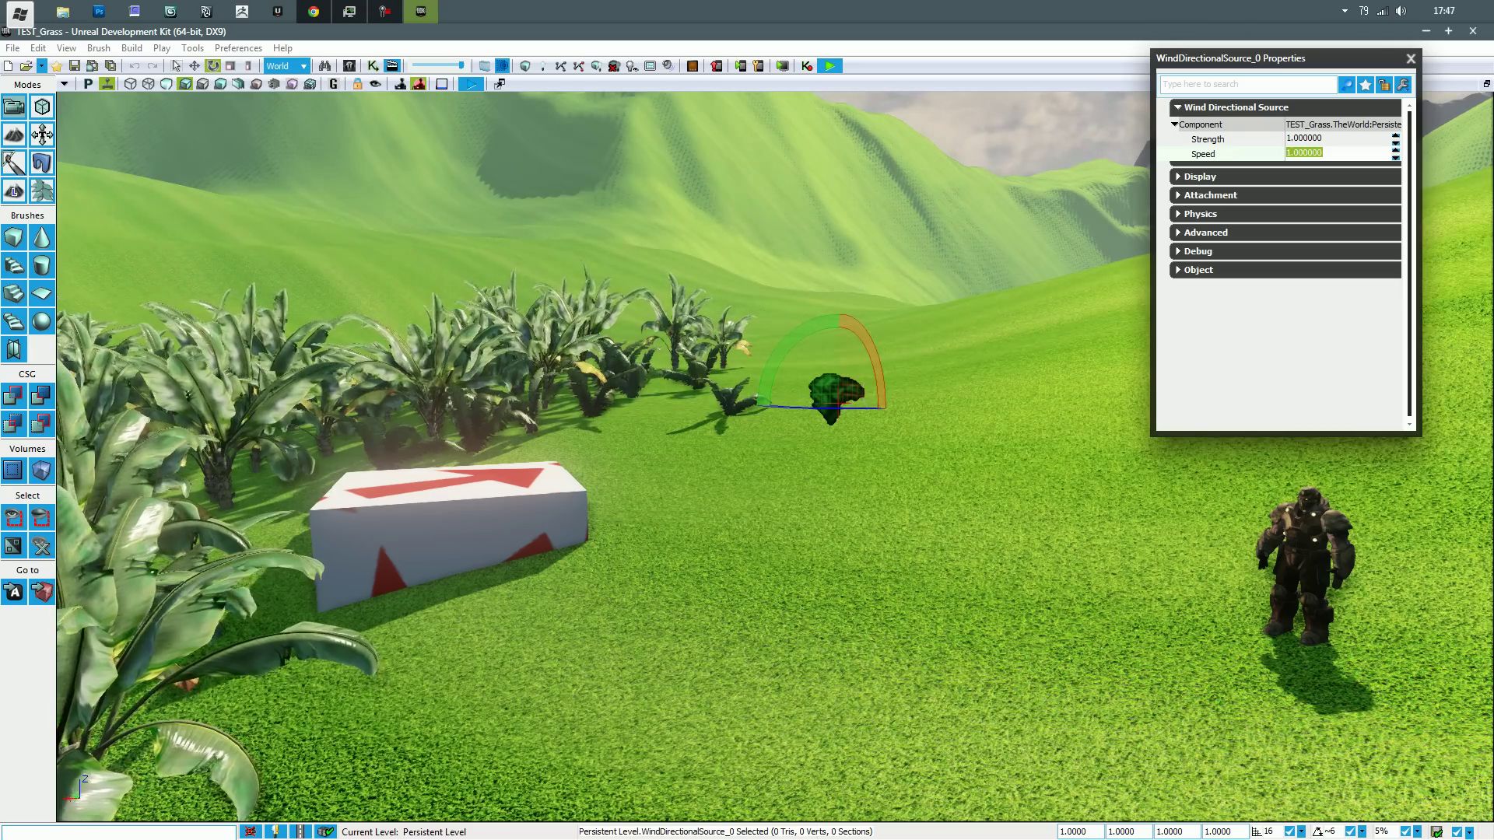
text(2)
key(Return)
Rotate the wind directional source around its vertical axis through several headings, checking the response of the arrow block, grass and plants.
mouse_move(770, 379)
right_down()
mouse_move(638, 377)
mouse_move(793, 393)
right_up()
drag(793, 380, 843, 374)
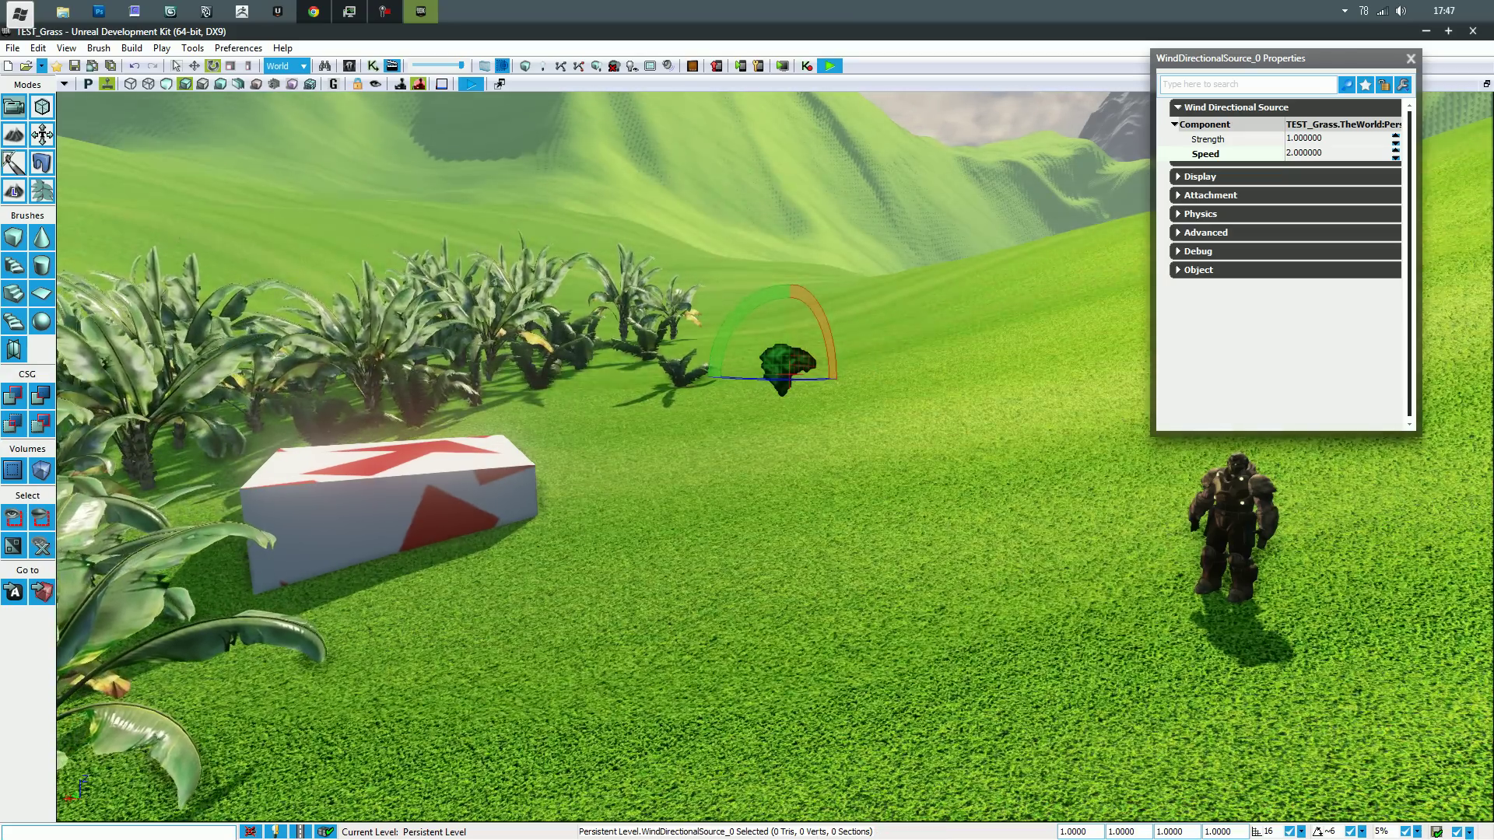
right_drag(778, 389, 847, 370)
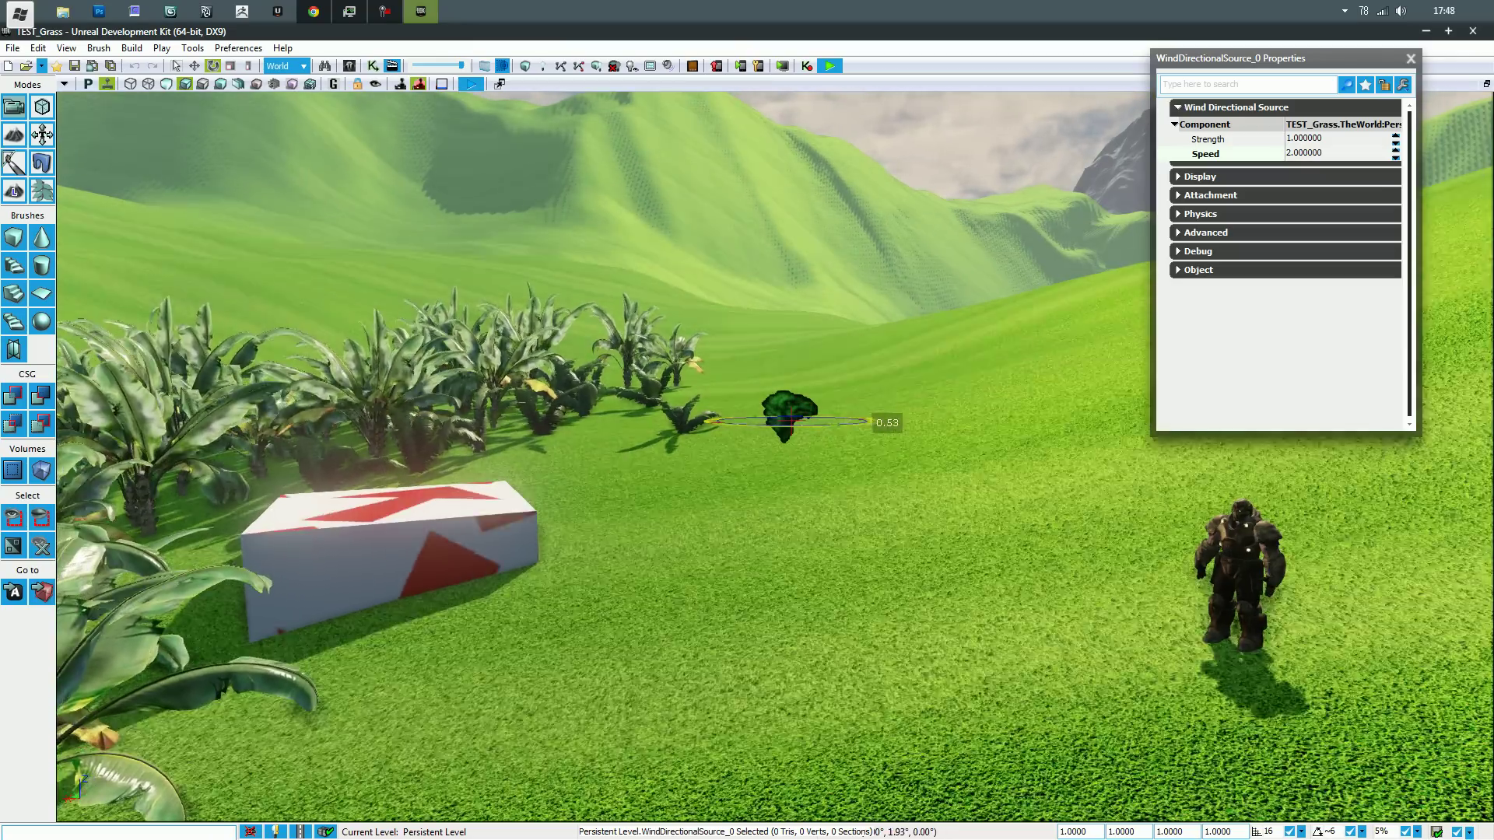
drag(870, 422, 887, 421)
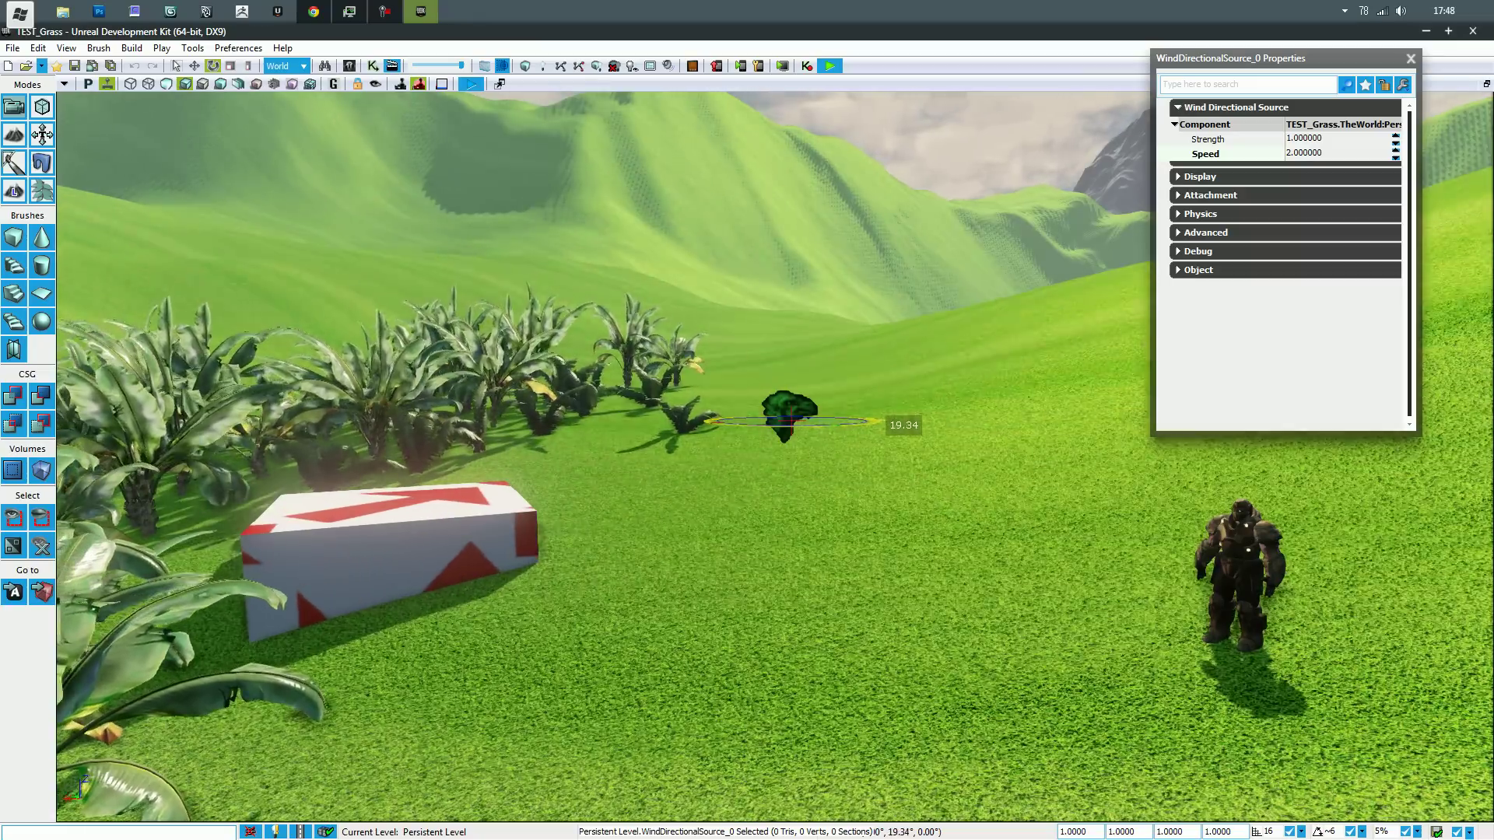
right_drag(876, 424, 879, 510)
drag(934, 429, 992, 428)
right_drag(992, 428, 1023, 373)
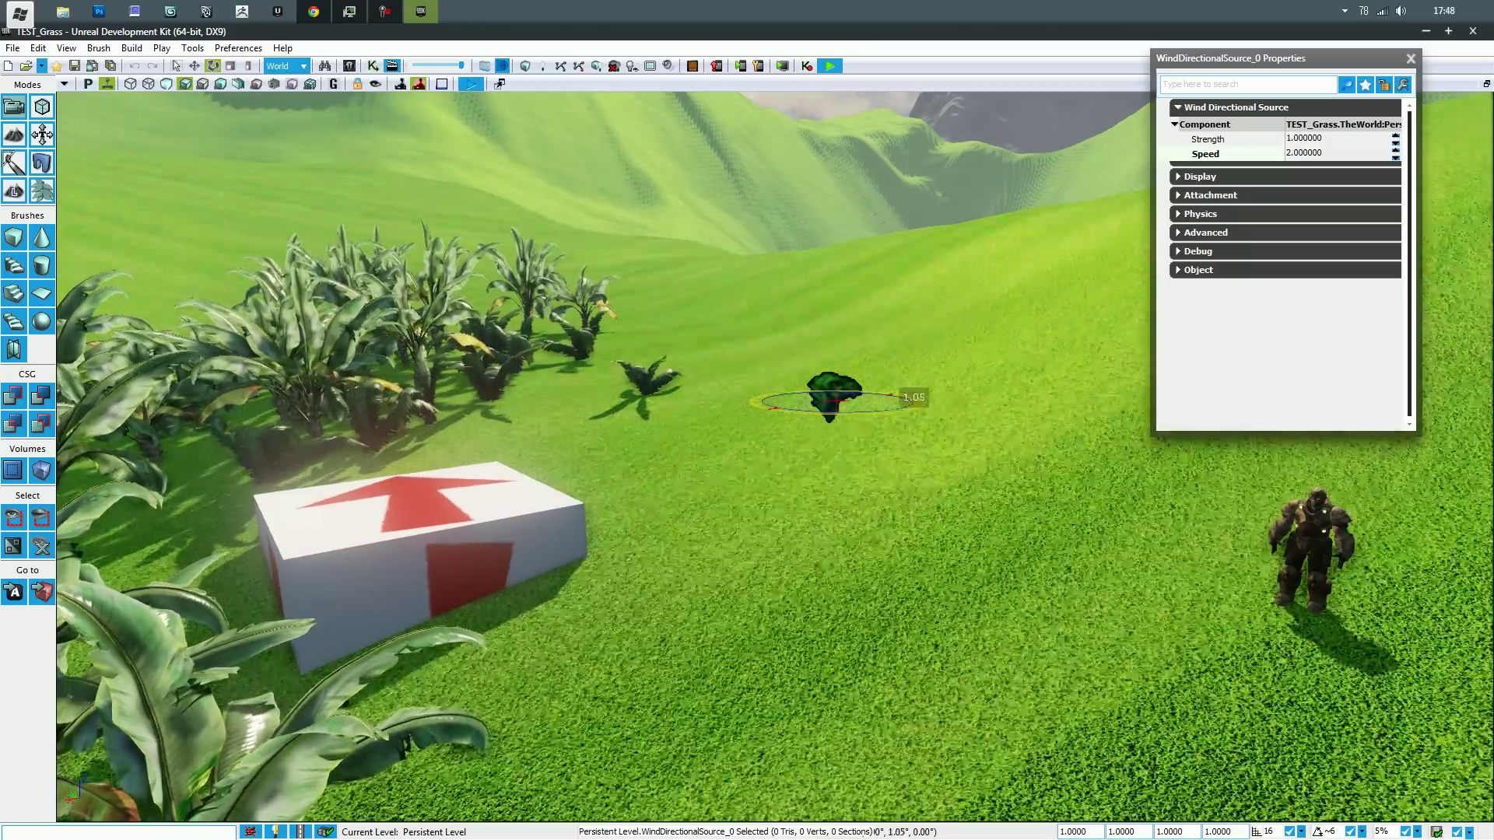
drag(914, 401, 831, 392)
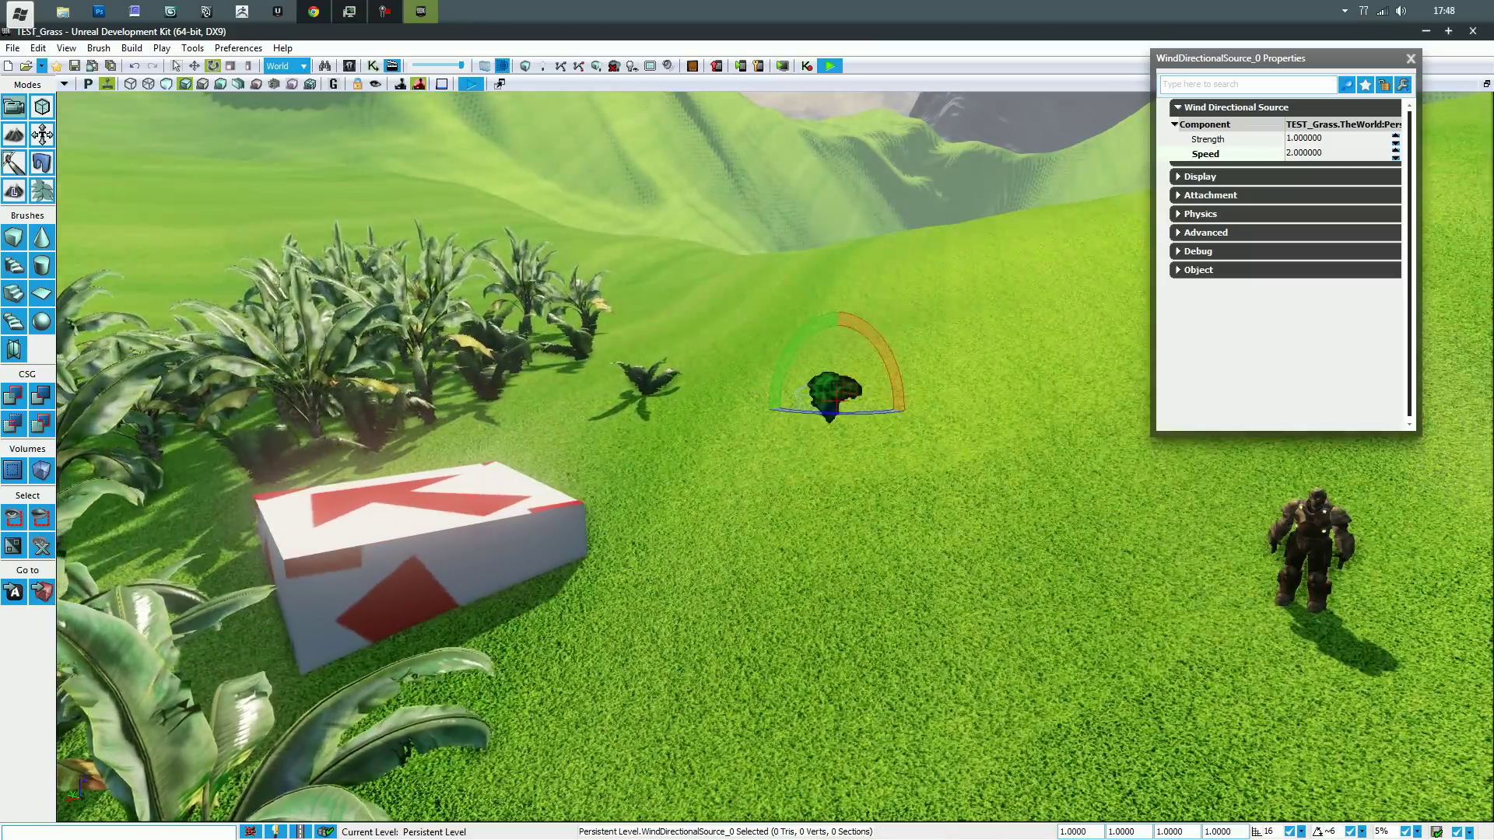
right_drag(830, 393, 705, 401)
key(s)
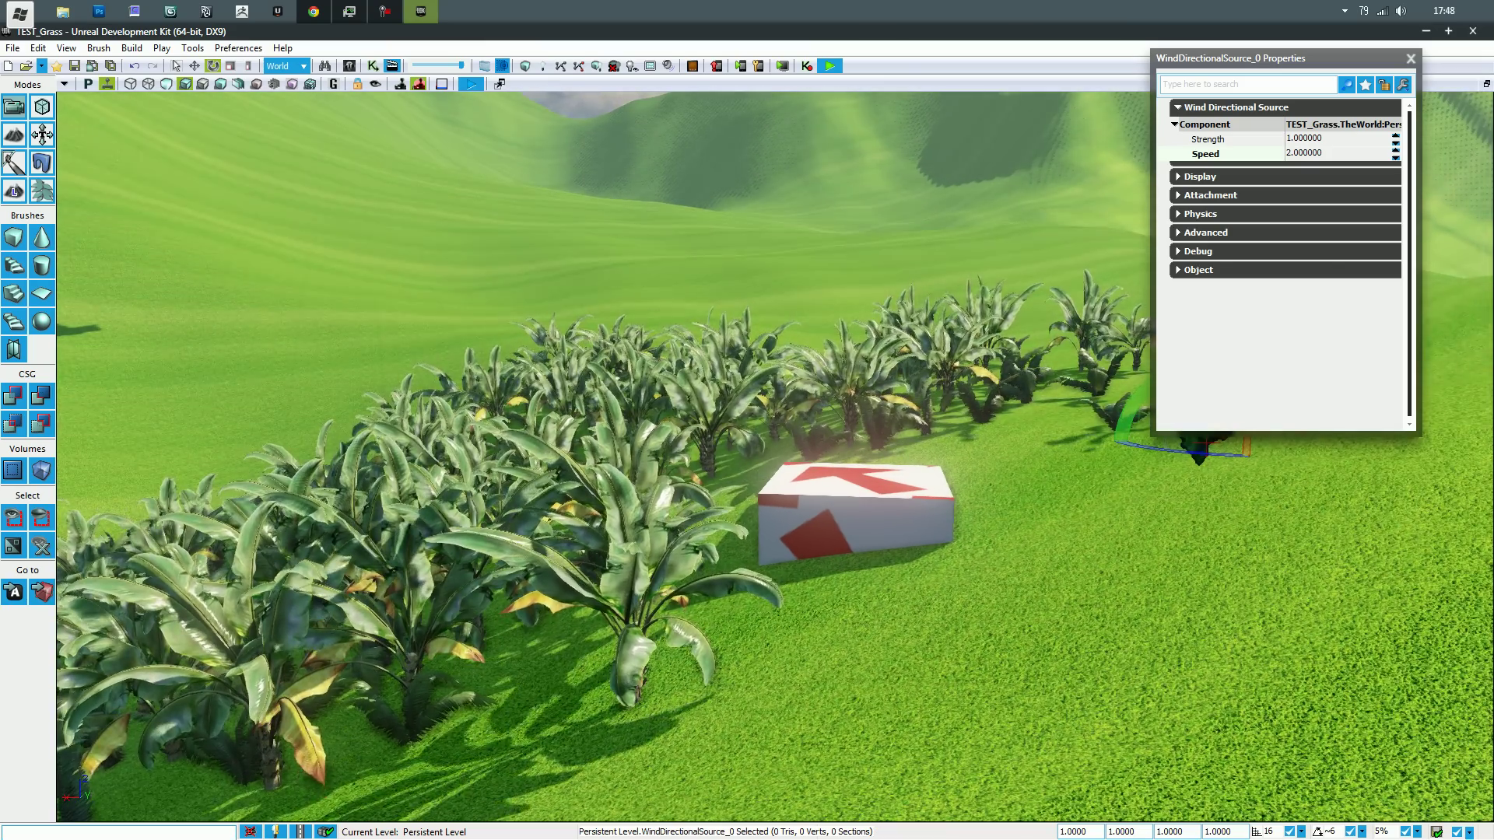